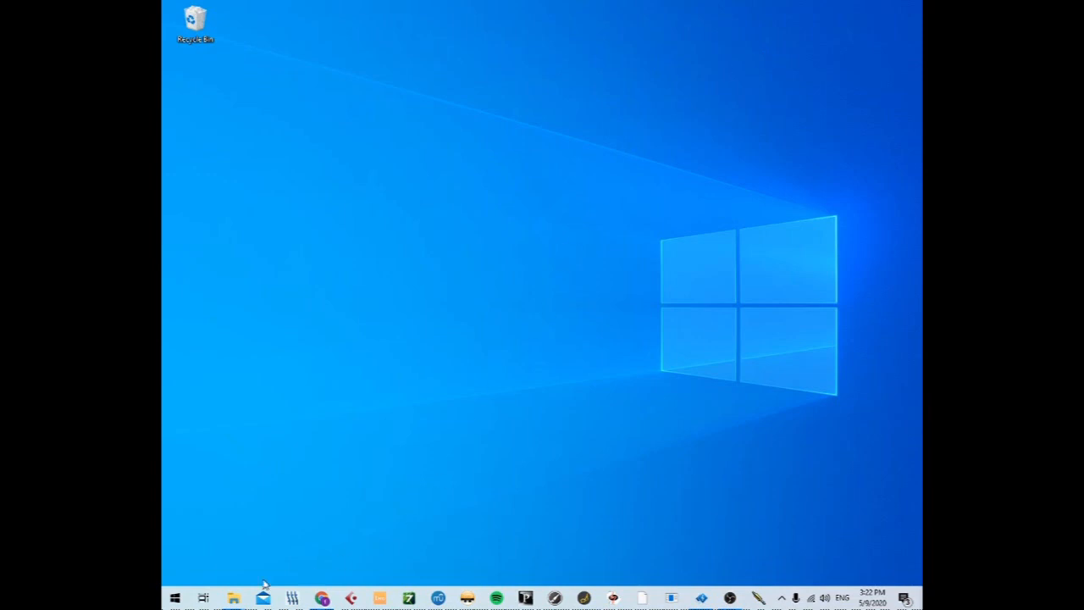
Step: Launch Voicemeeter Banana and close its About window
{"action": "left_click", "coordinate": [177, 598]}
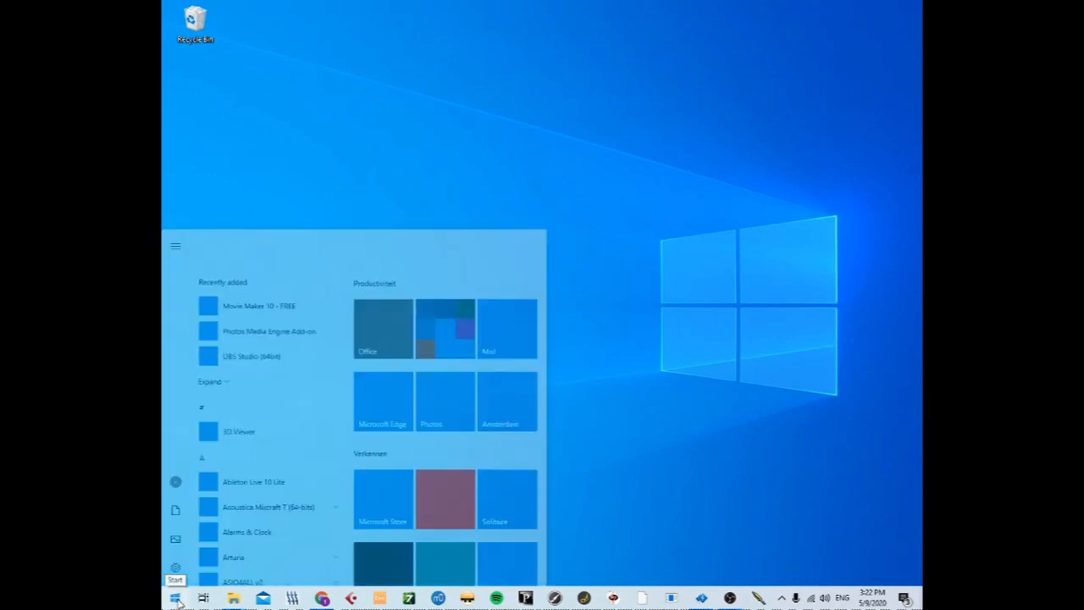
{"action": "type", "text": "voi"}
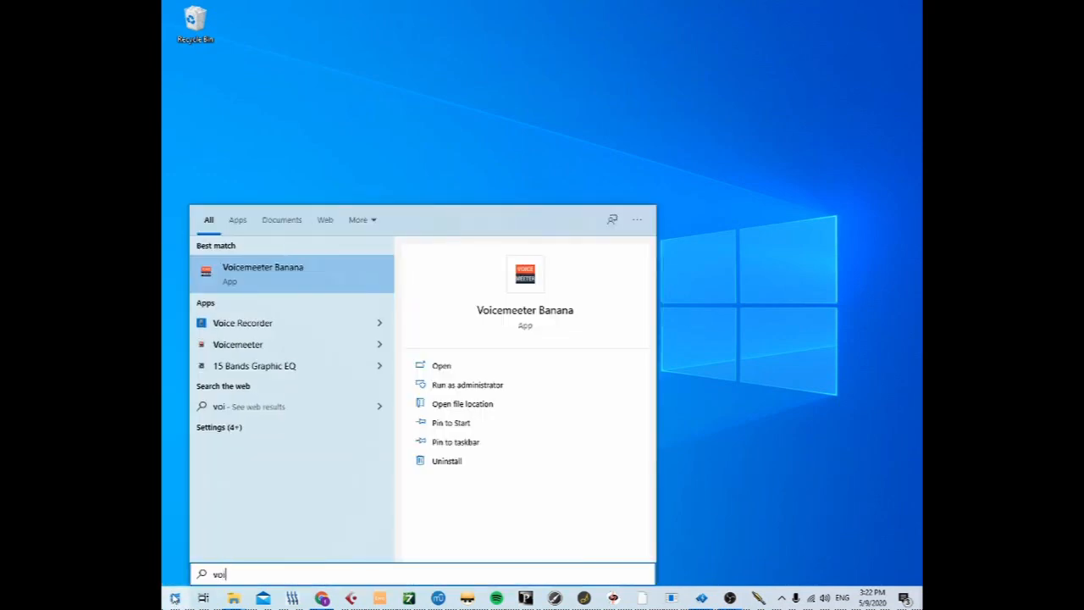
{"action": "key", "text": "Return"}
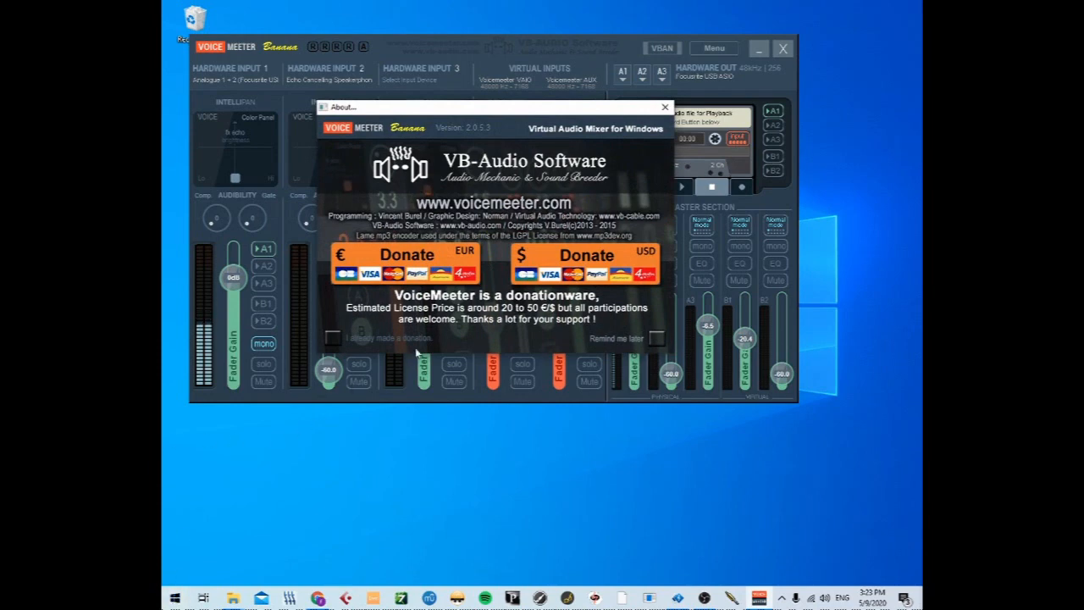
{"action": "left_click", "coordinate": [665, 107]}
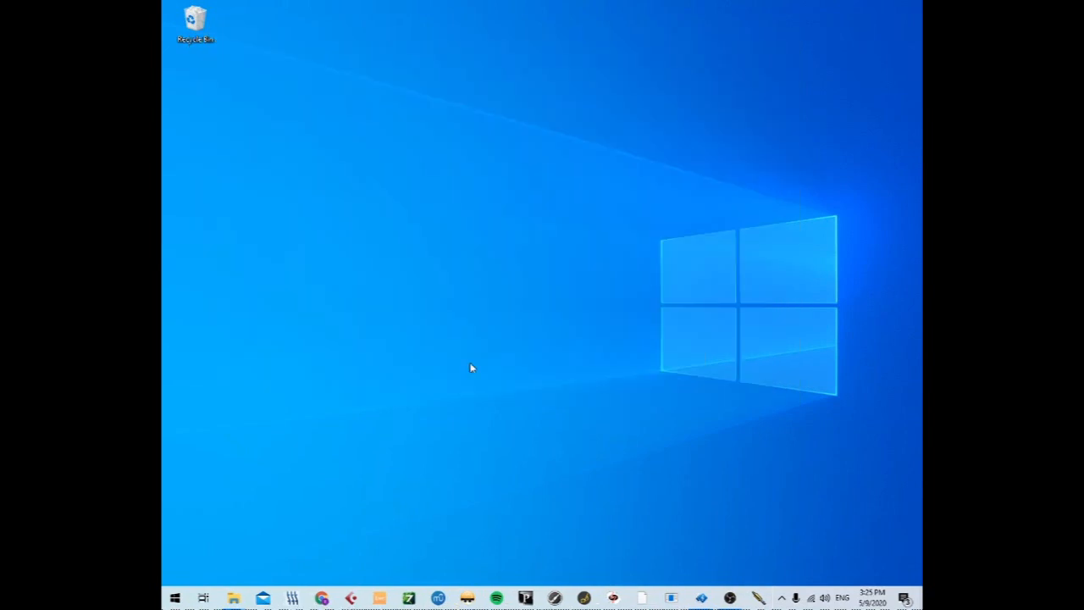
Step: In Chrome, search for "jack audio windows install" and open the Using JACK on Windows page at Installation and Configuration
{"action": "left_click", "coordinate": [322, 598]}
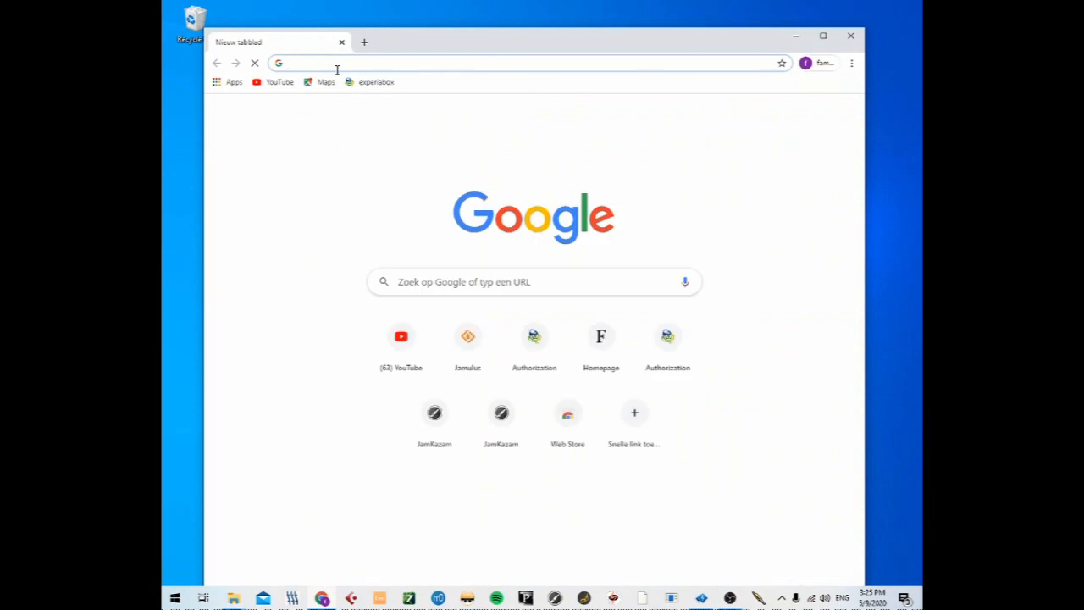
{"action": "type", "text": "jack a"}
{"action": "key", "text": "BackSpace"}
{"action": "key", "text": "BackSpace"}
{"action": "type", "text": "au"}
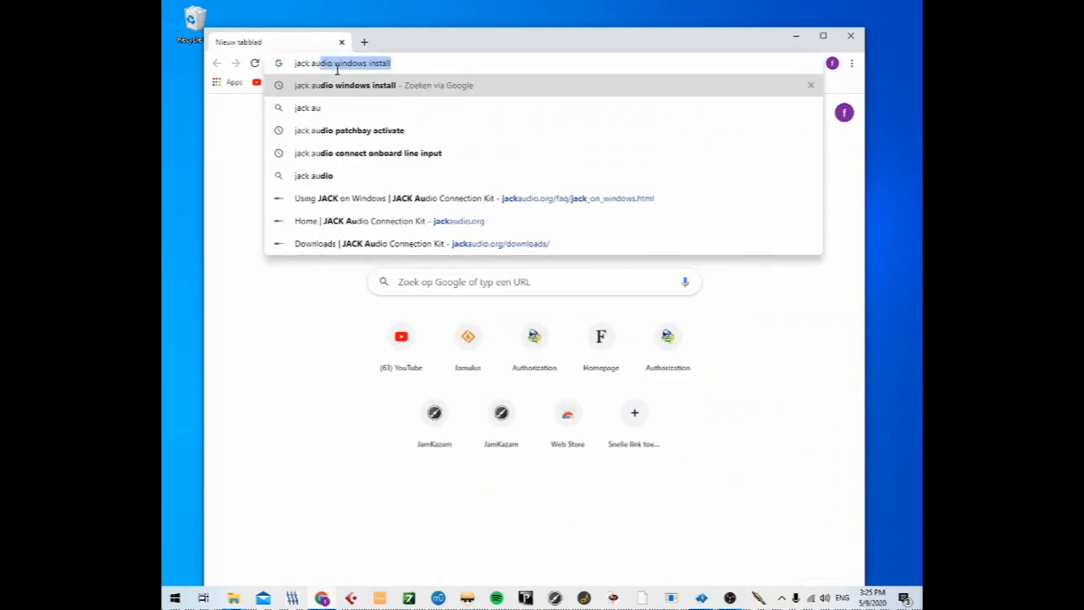
{"action": "key", "text": "Return"}
{"action": "scroll", "coordinate": [412, 254], "scroll_direction": "down", "scroll_amount": 2}
{"action": "left_click", "coordinate": [385, 378]}
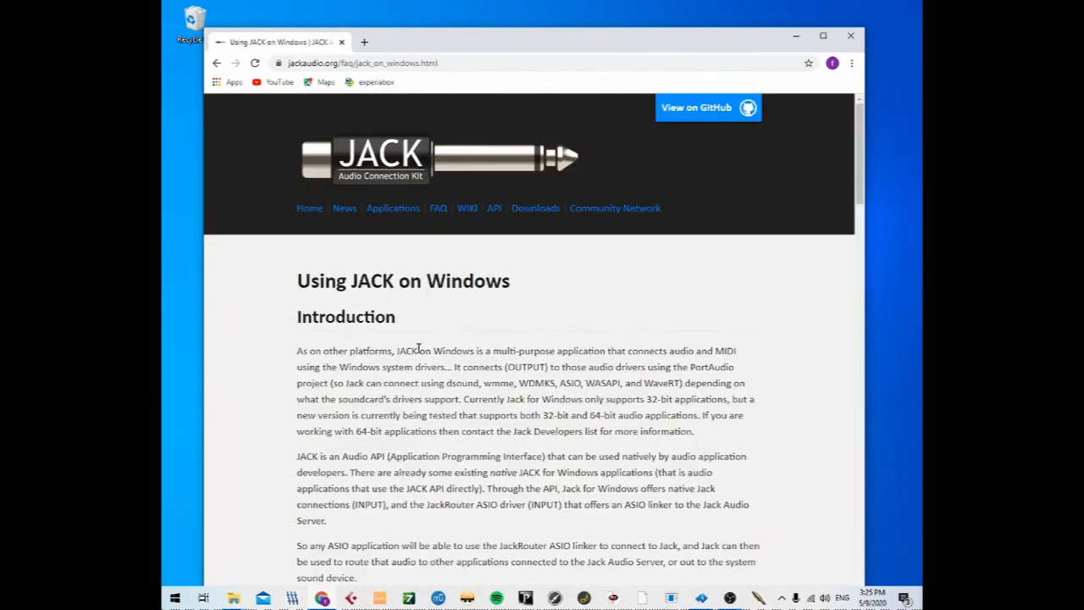
{"action": "scroll", "coordinate": [418, 348], "scroll_direction": "down", "scroll_amount": 4}
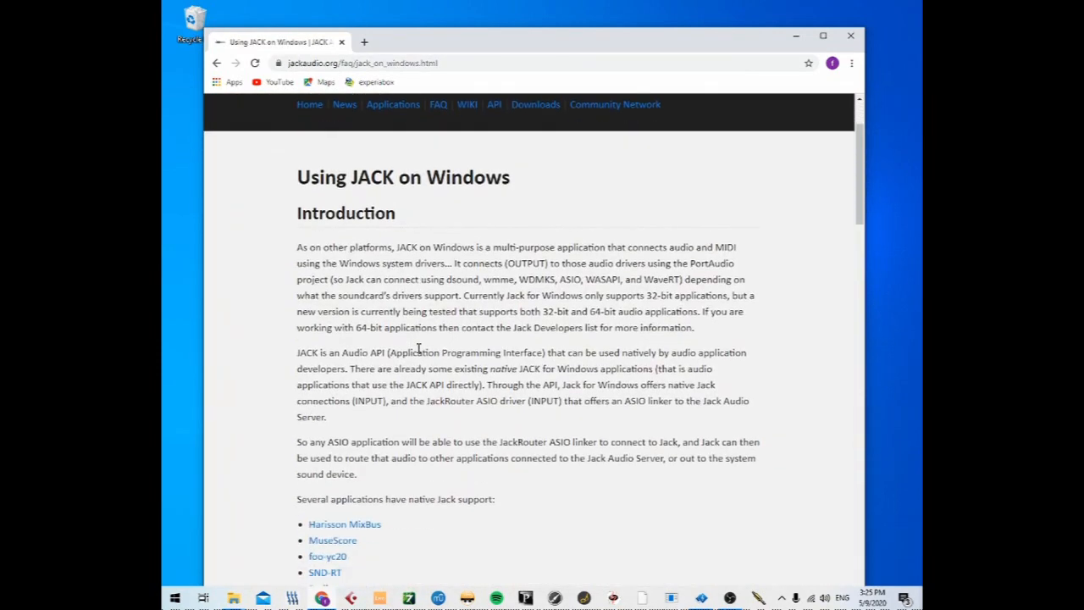
{"action": "scroll", "coordinate": [418, 348], "scroll_direction": "down", "scroll_amount": 5}
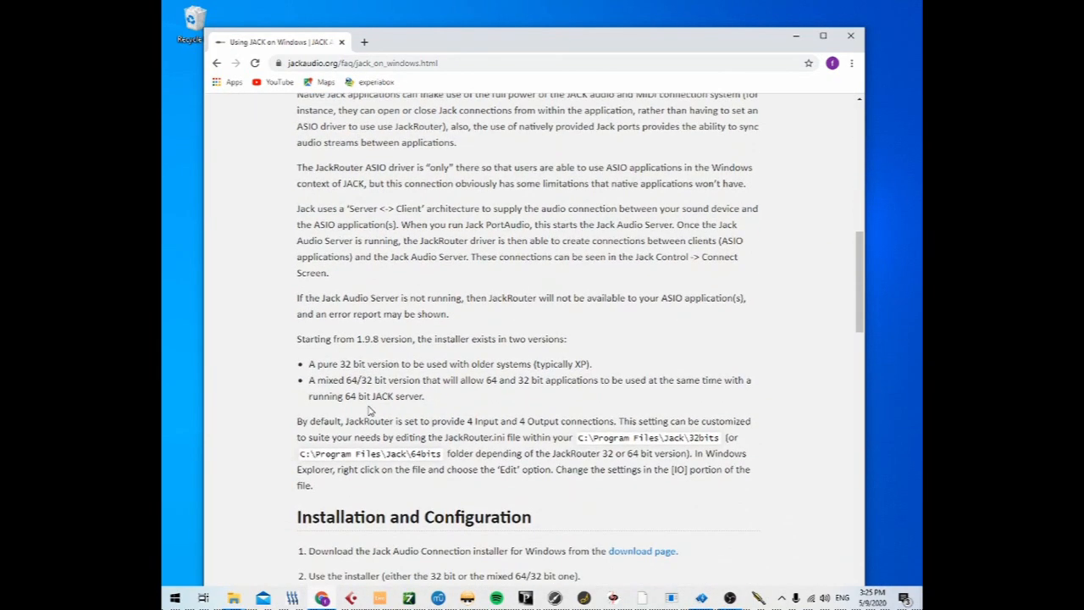
{"action": "scroll", "coordinate": [373, 398], "scroll_direction": "down", "scroll_amount": 3}
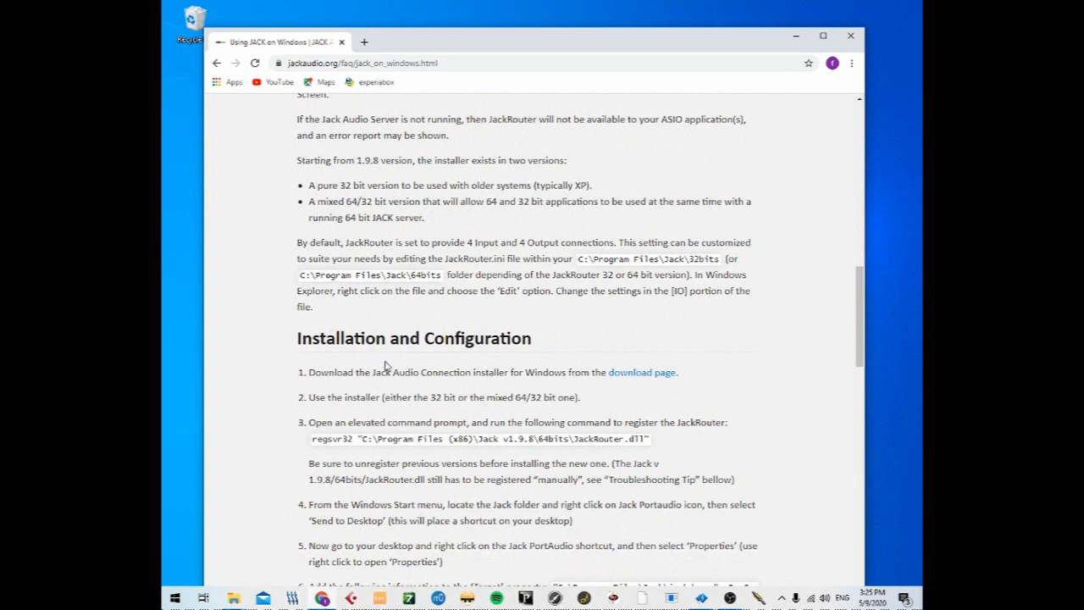
{"action": "scroll", "coordinate": [392, 415], "scroll_direction": "down", "scroll_amount": 1}
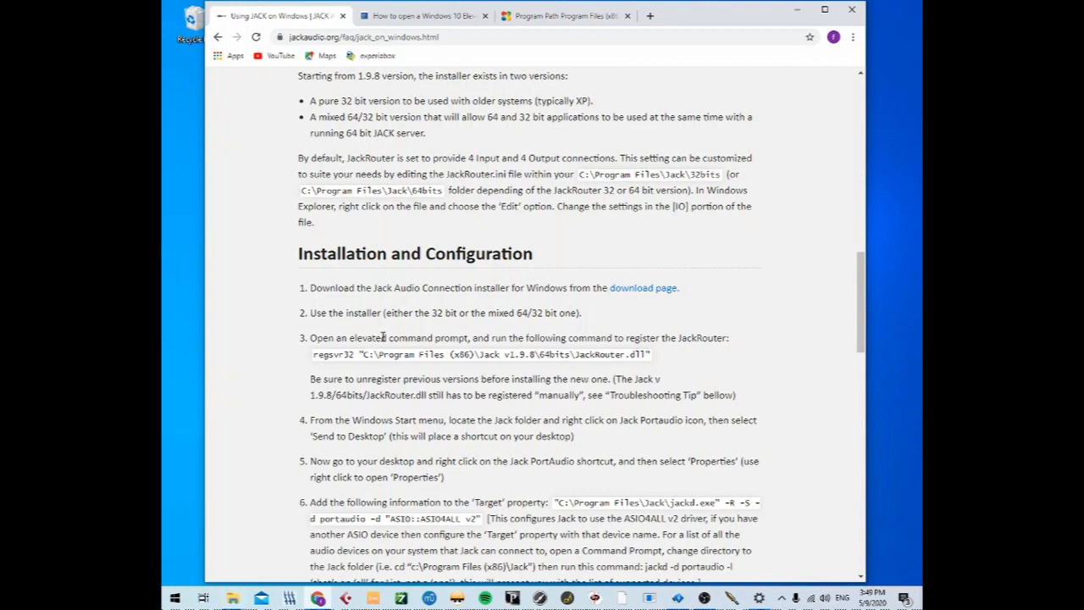
Step: Find Command Prompt with the search term "cmd" and run it as administrator
{"action": "left_click", "coordinate": [175, 599]}
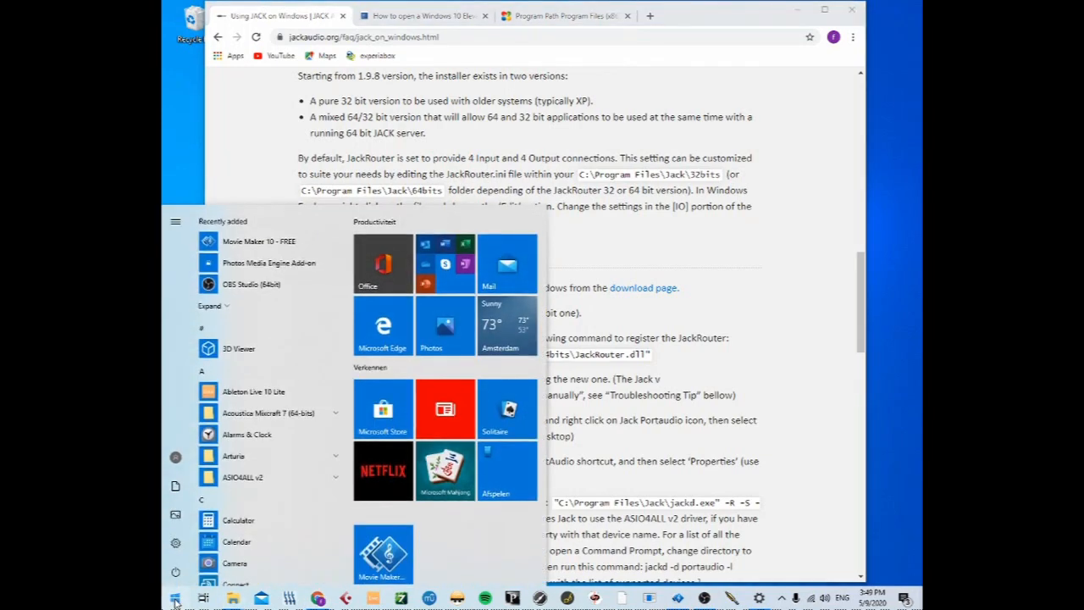
{"action": "type", "text": "cmd"}
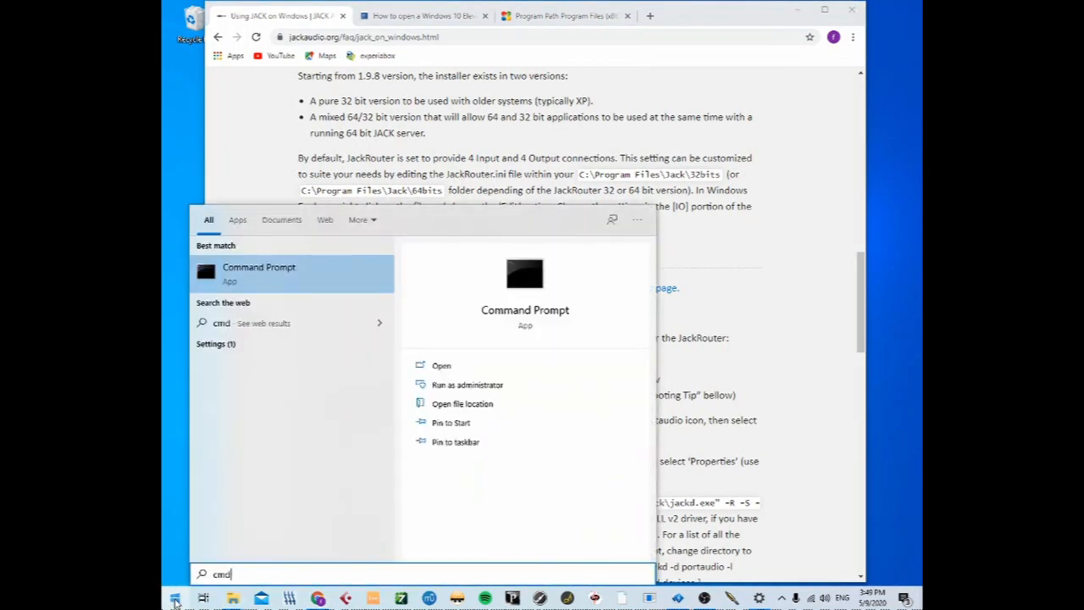
{"action": "right_click", "coordinate": [289, 269]}
{"action": "left_click", "coordinate": [312, 280]}
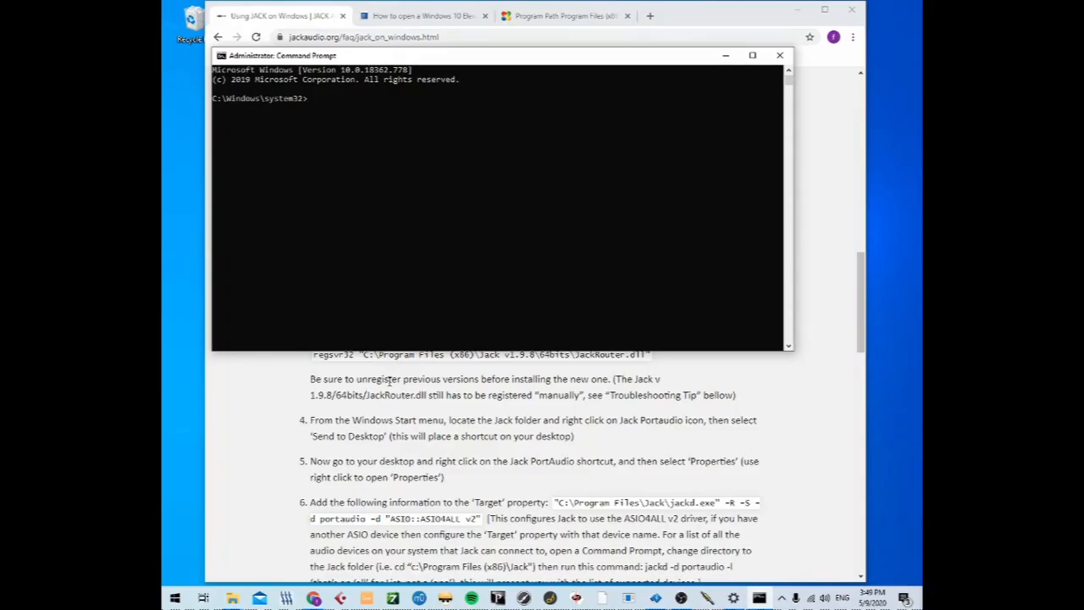
Step: Copy the full regsvr32 command for JackRouter.dll from installation step 3 on the JACK page into the administrator Command Prompt
{"action": "left_click", "coordinate": [391, 377]}
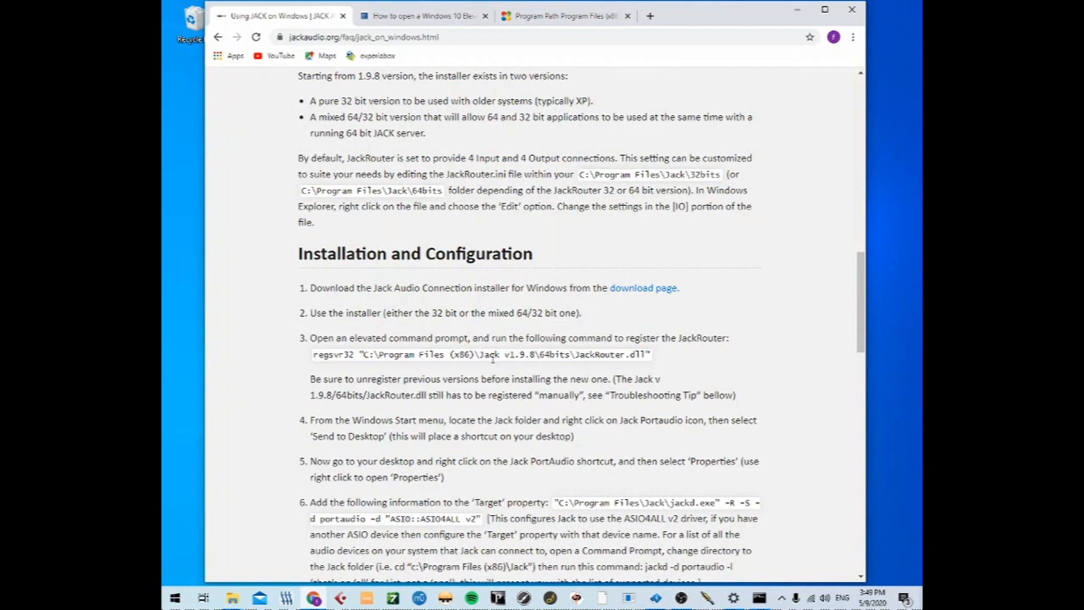
{"action": "left_click_drag", "start_coordinate": [481, 356], "coordinate": [535, 355]}
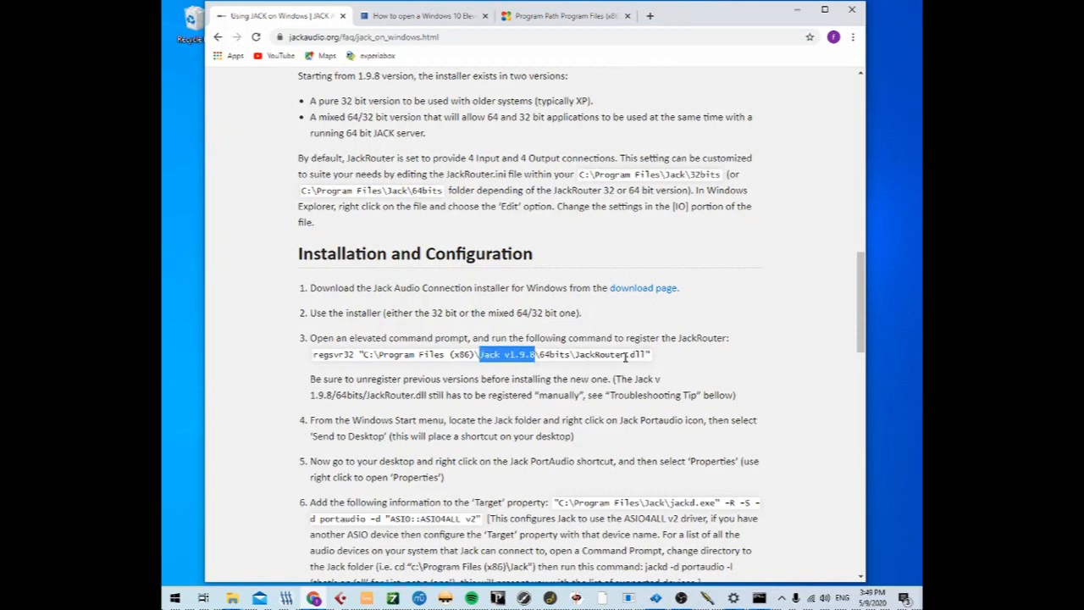
{"action": "left_click", "coordinate": [501, 354]}
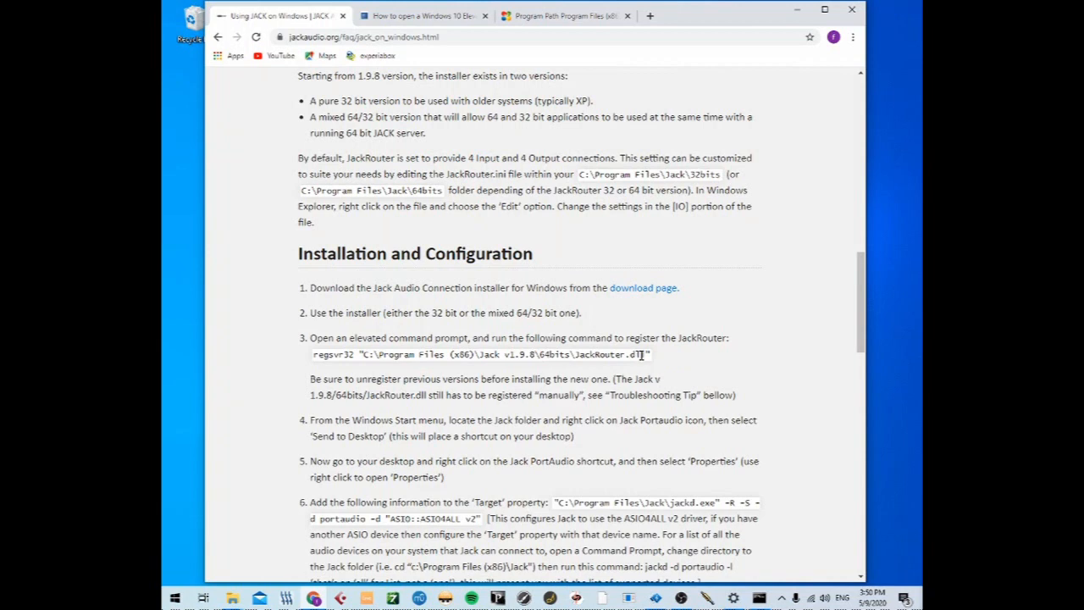
{"action": "left_click_drag", "start_coordinate": [645, 354], "coordinate": [431, 355]}
{"action": "left_click_drag", "start_coordinate": [650, 355], "coordinate": [314, 354]}
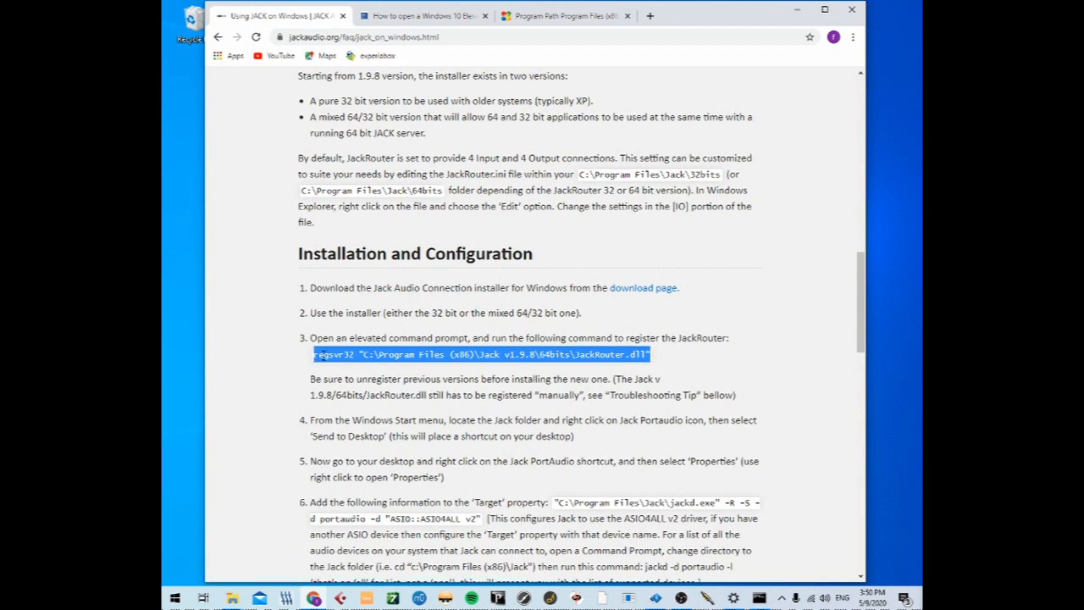
{"action": "right_click", "coordinate": [318, 356]}
{"action": "left_click", "coordinate": [343, 369]}
{"action": "left_click", "coordinate": [761, 598]}
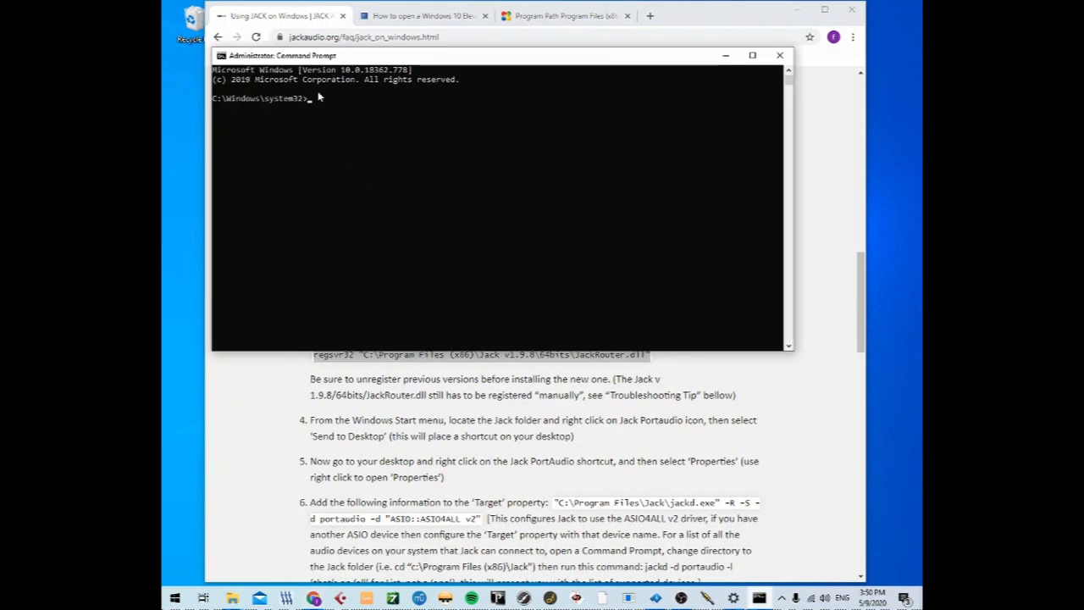
{"action": "key", "text": "ctrl+v"}
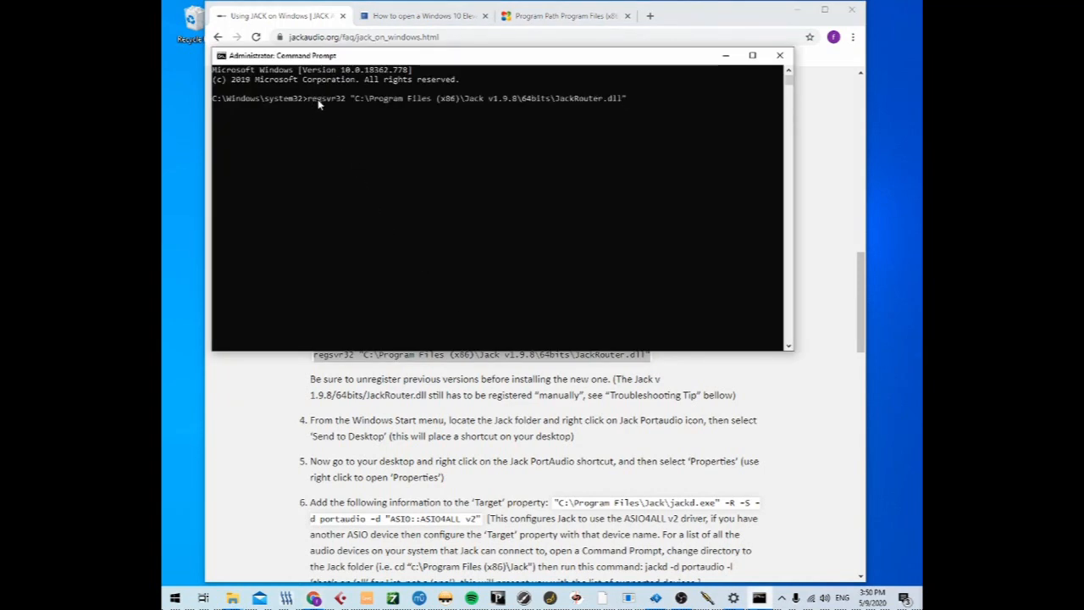
Step: Remove " v1.9.8" from the pasted command so its path reads C:\Program Files (x86)\Jack\64bits\JackRouter.dll
{"action": "key", "text": "Left"}
{"action": "key", "text": "Left"}
{"action": "key", "text": "Left"}
{"action": "key", "text": "Left"}
{"action": "key", "text": "Left"}
{"action": "key", "text": "Left"}
{"action": "key", "text": "Left"}
{"action": "key", "text": "Left"}
{"action": "key", "text": "BackSpace"}
{"action": "key", "text": "BackSpace"}
{"action": "key", "text": "BackSpace"}
{"action": "key", "text": "BackSpace"}
{"action": "key", "text": "BackSpace"}
{"action": "key", "text": "BackSpace"}
{"action": "key", "text": "BackSpace"}
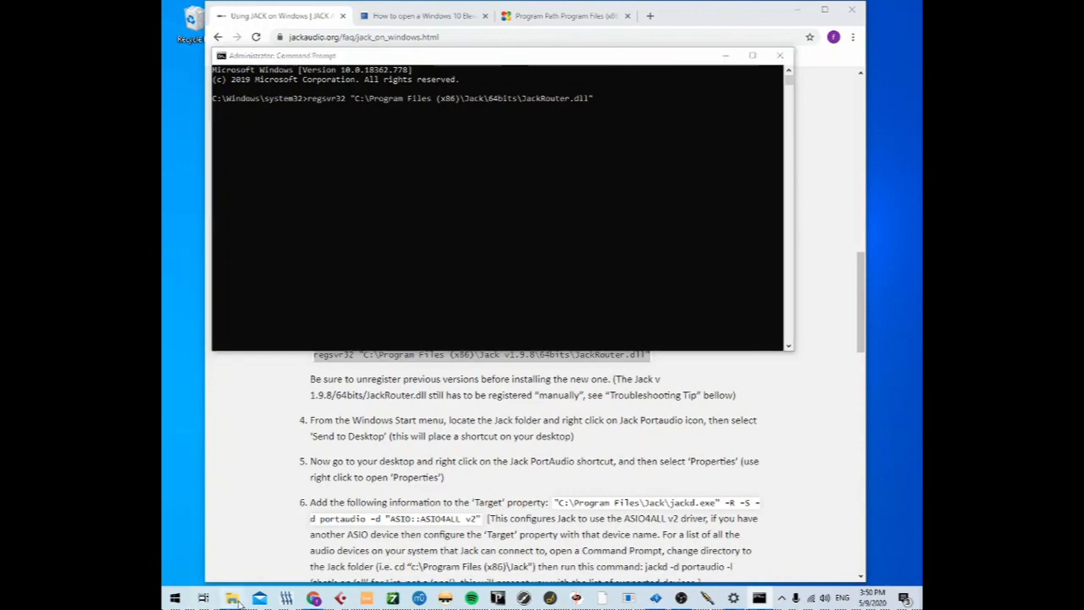
Step: Check the Jack installation folder's path in File Explorer, go back to its parent folder and minimize the window
{"action": "mouse_move", "coordinate": [238, 600]}
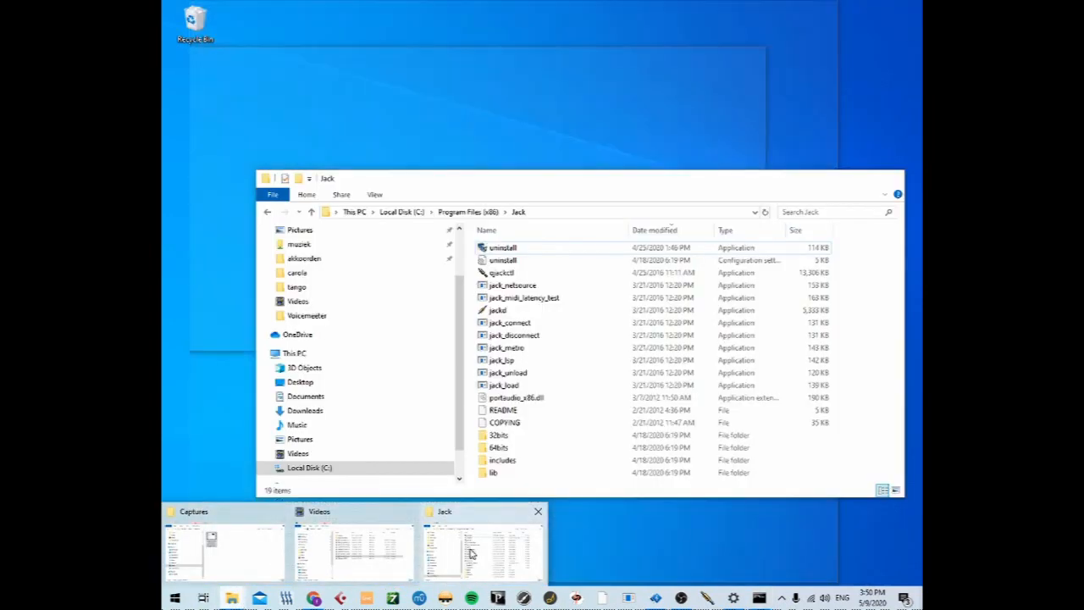
{"action": "left_click", "coordinate": [472, 553]}
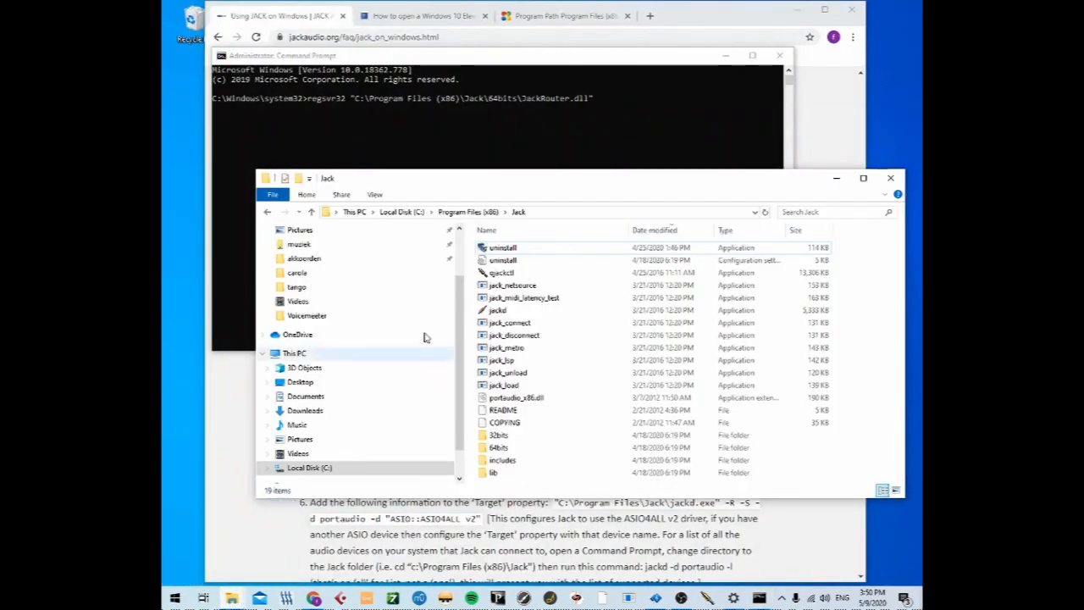
{"action": "left_click", "coordinate": [334, 213]}
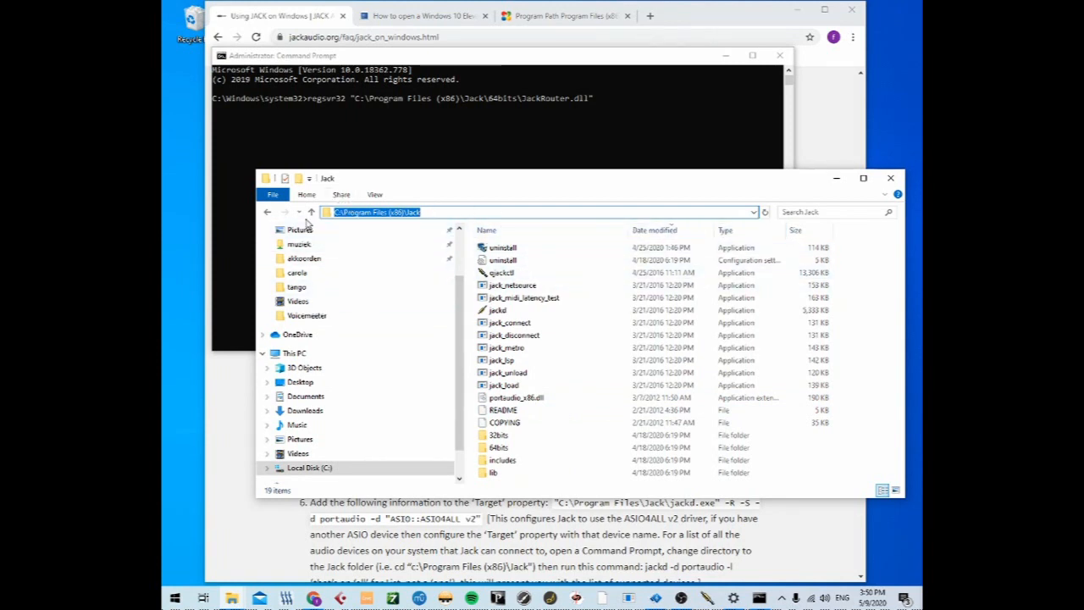
{"action": "left_click", "coordinate": [266, 212]}
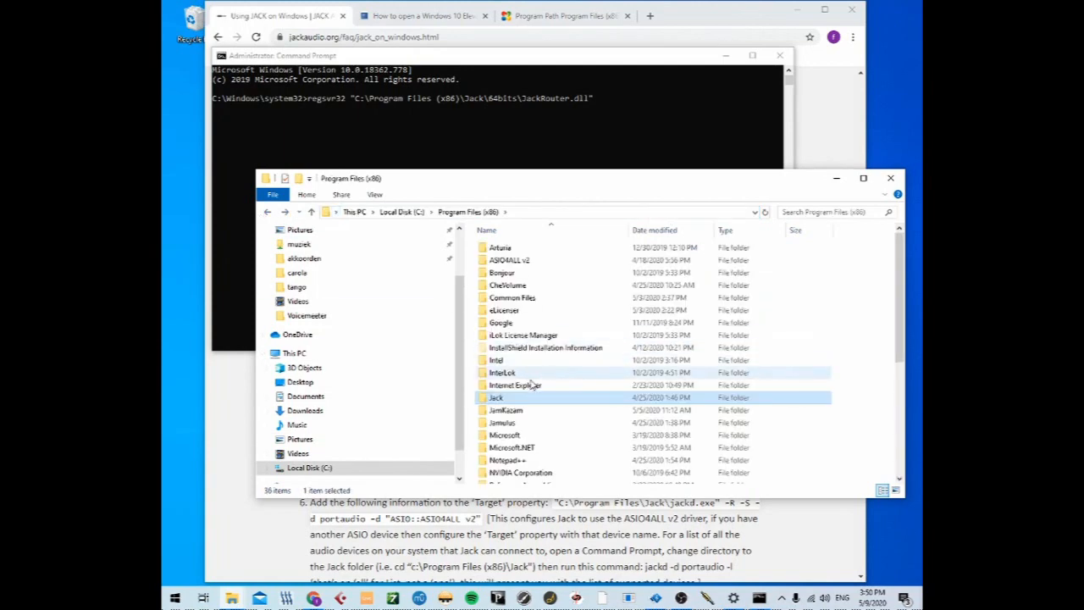
{"action": "left_click", "coordinate": [836, 177]}
Step: Minimize Chrome, run the regsvr32 command for JackRouter.dll, dismiss the RegSvr32 dialog and minimize Command Prompt
{"action": "left_click", "coordinate": [580, 357]}
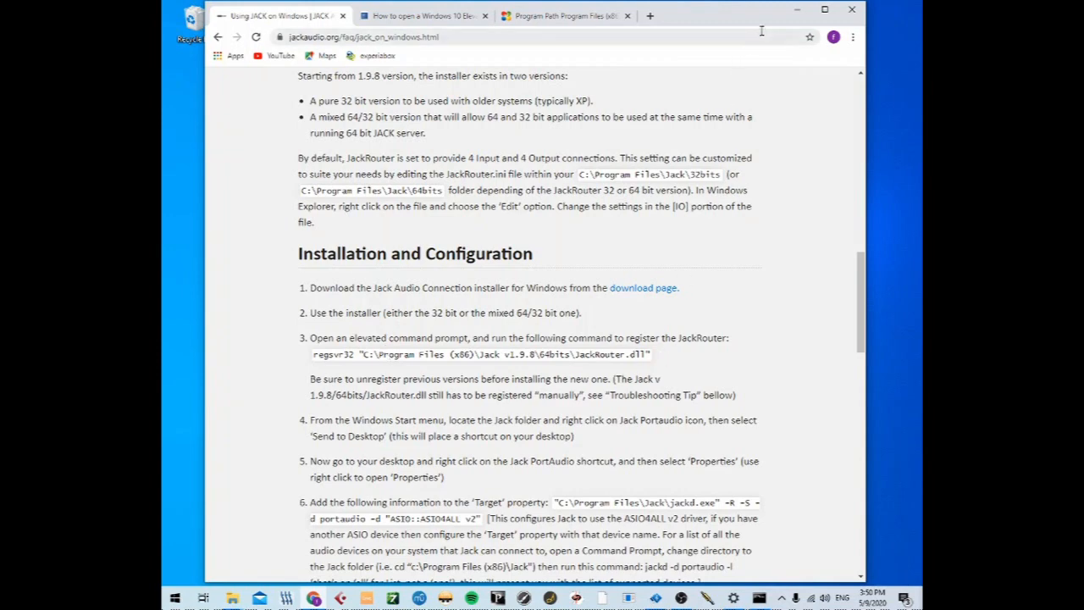
{"action": "left_click", "coordinate": [796, 9]}
{"action": "left_click", "coordinate": [597, 99]}
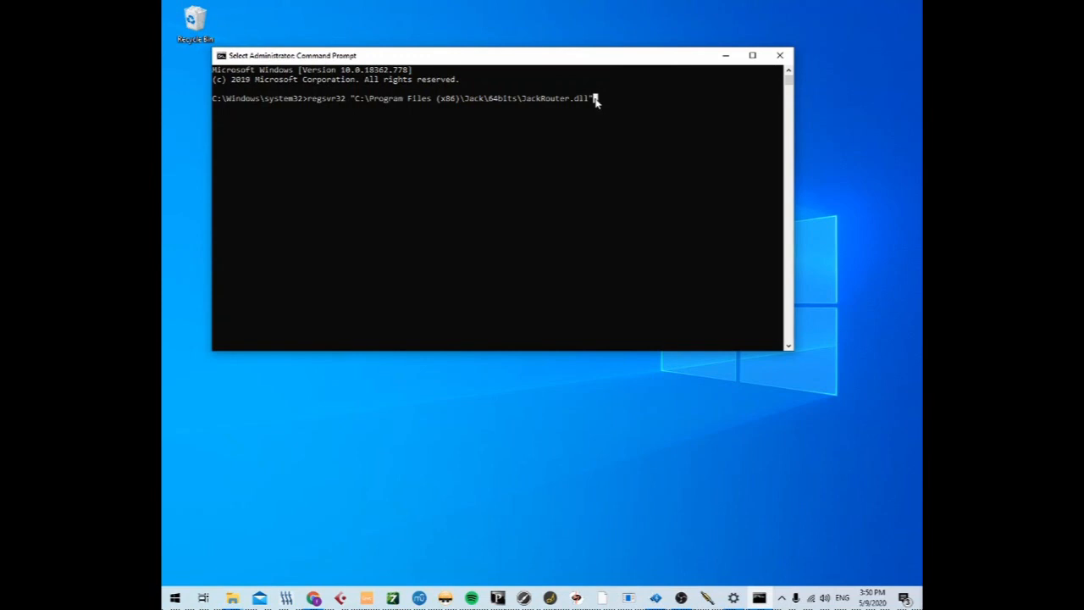
{"action": "key", "text": "Escape"}
{"action": "key", "text": "Return"}
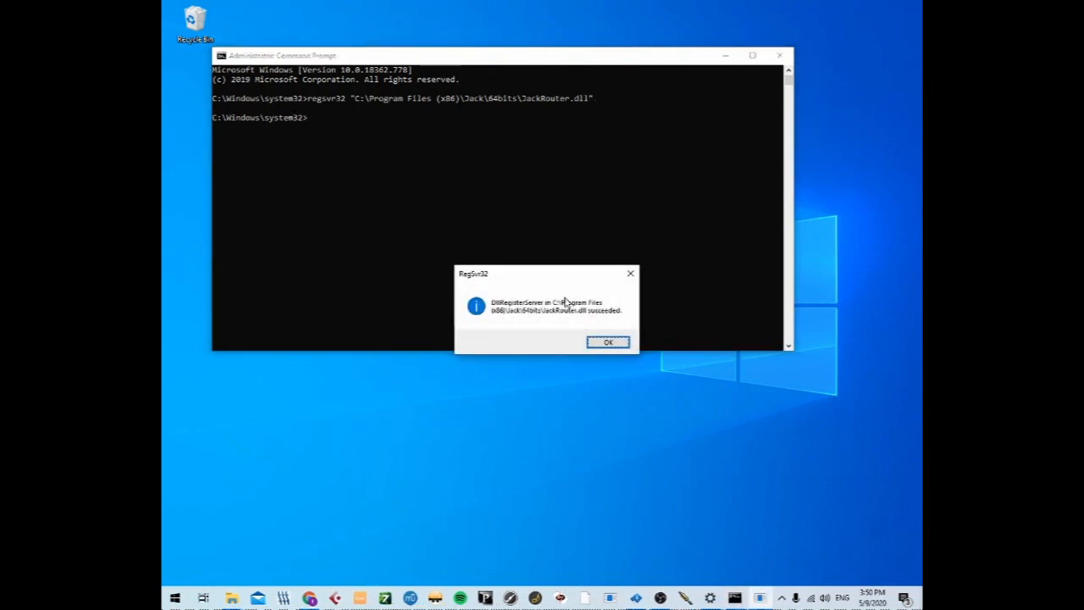
{"action": "left_click", "coordinate": [602, 341]}
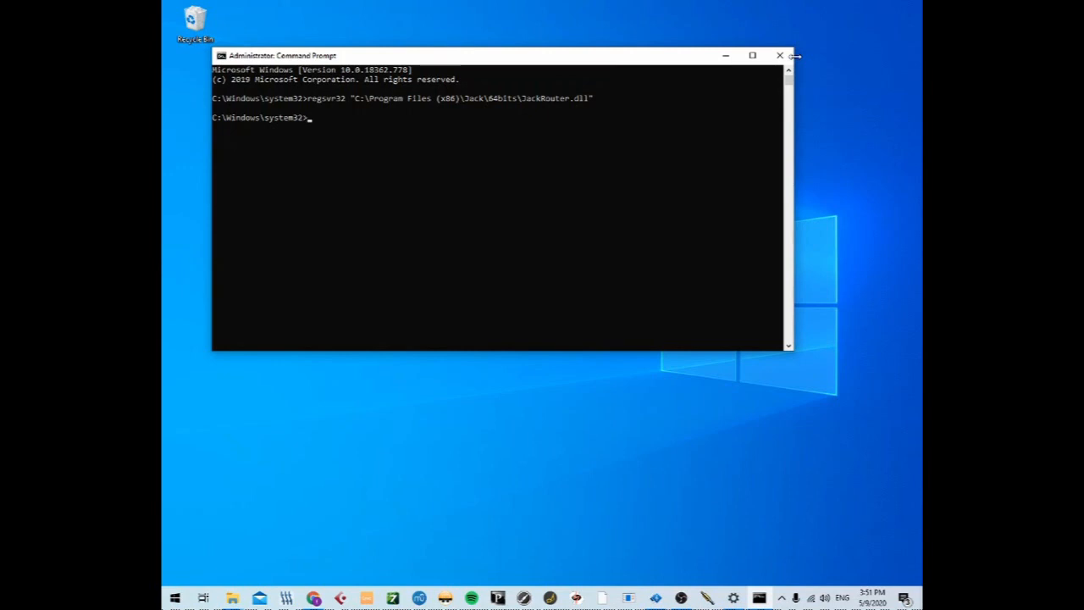
{"action": "type", "text": "\"\\"}
{"action": "left_click", "coordinate": [723, 56]}
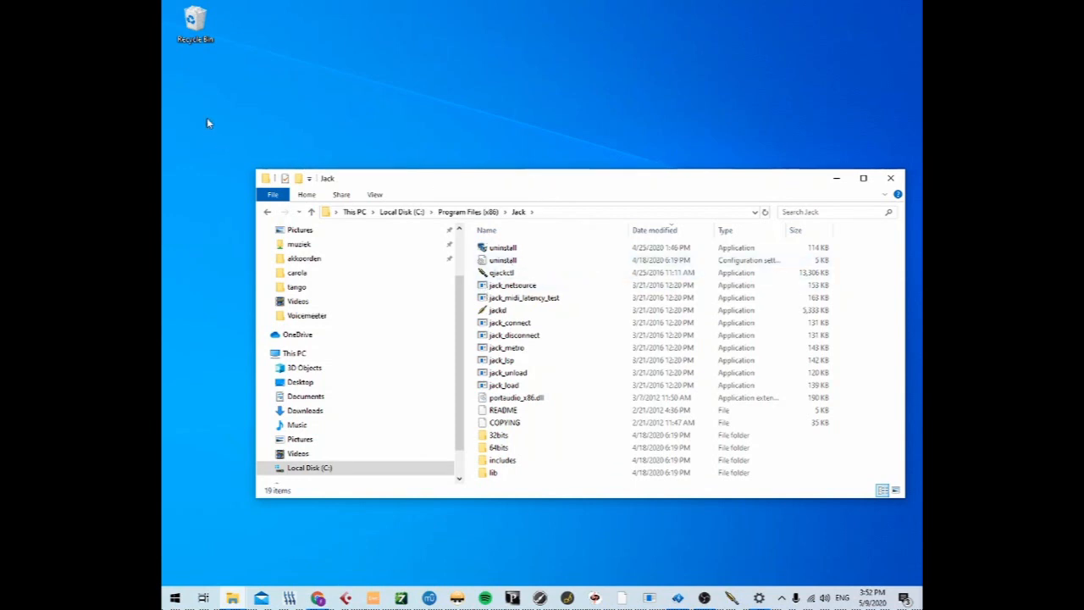
Step: Create a desktop shortcut to qjackctl from the Jack program folder and close the folder window
{"action": "mouse_move", "coordinate": [506, 280]}
{"action": "left_mouse_down"}
{"action": "mouse_move", "coordinate": [351, 282]}
{"action": "mouse_move", "coordinate": [520, 281]}
{"action": "left_mouse_up"}
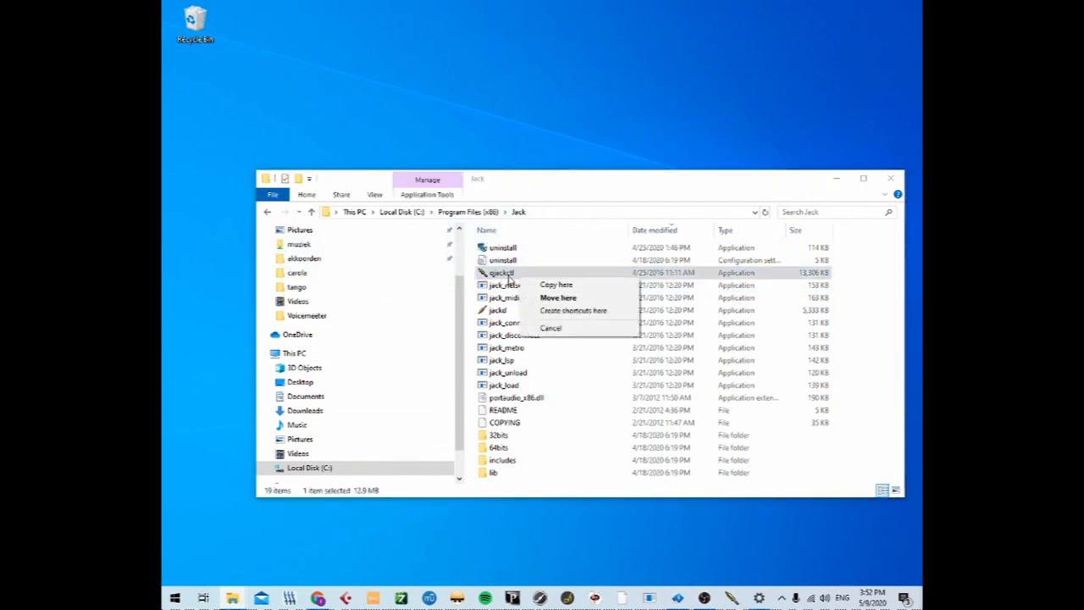
{"action": "left_click_drag", "start_coordinate": [511, 280], "coordinate": [214, 319]}
{"action": "left_click", "coordinate": [266, 348]}
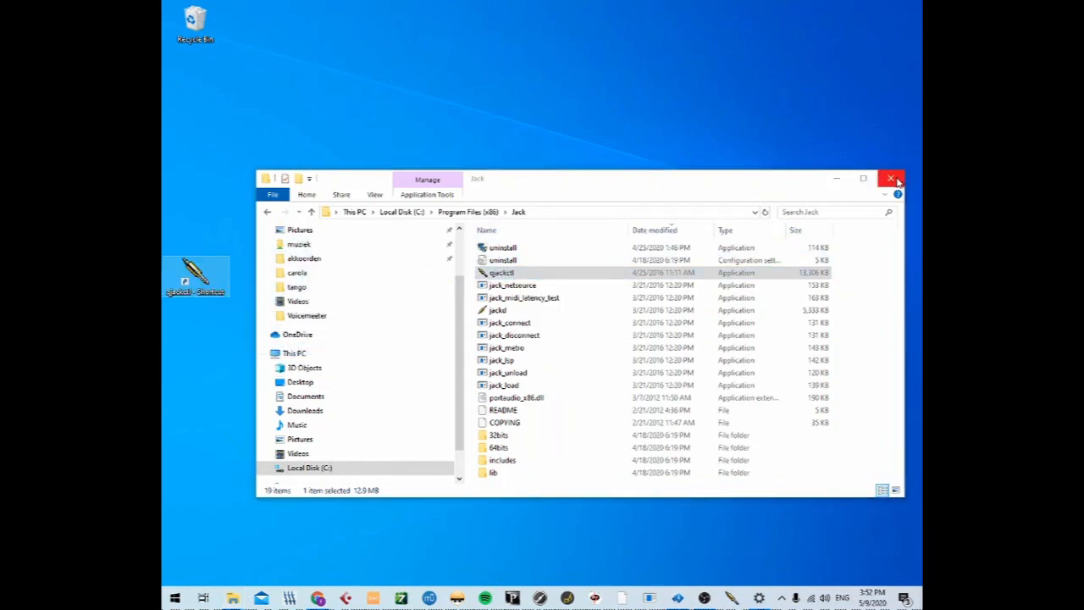
{"action": "left_click", "coordinate": [892, 179]}
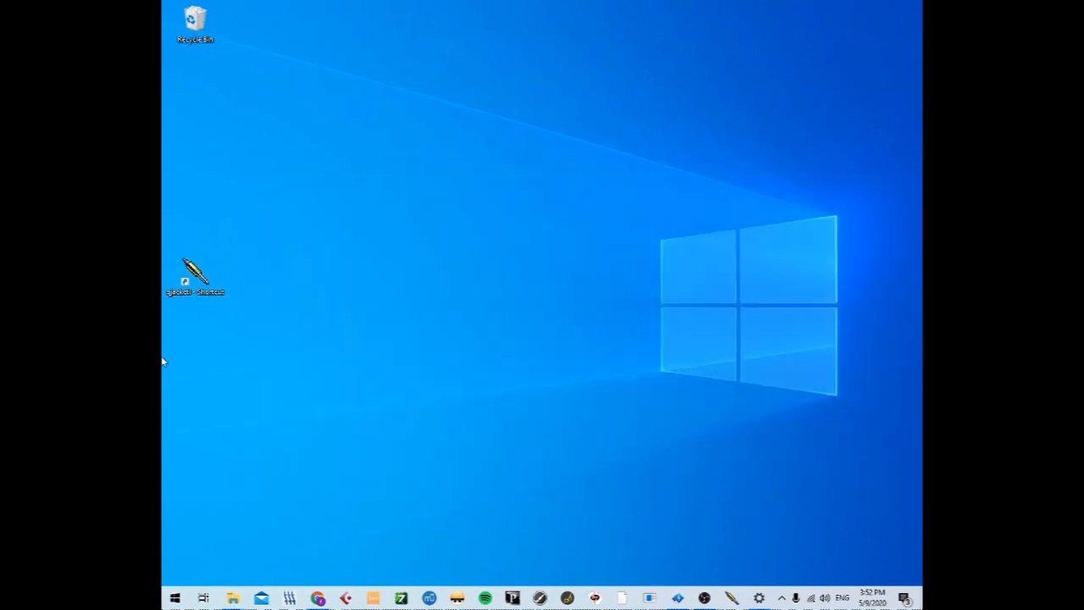
Step: Launch JACK Audio Connection Kit from the qjackctl desktop shortcut and move its window to the middle of the desktop
{"action": "double_click", "coordinate": [202, 290]}
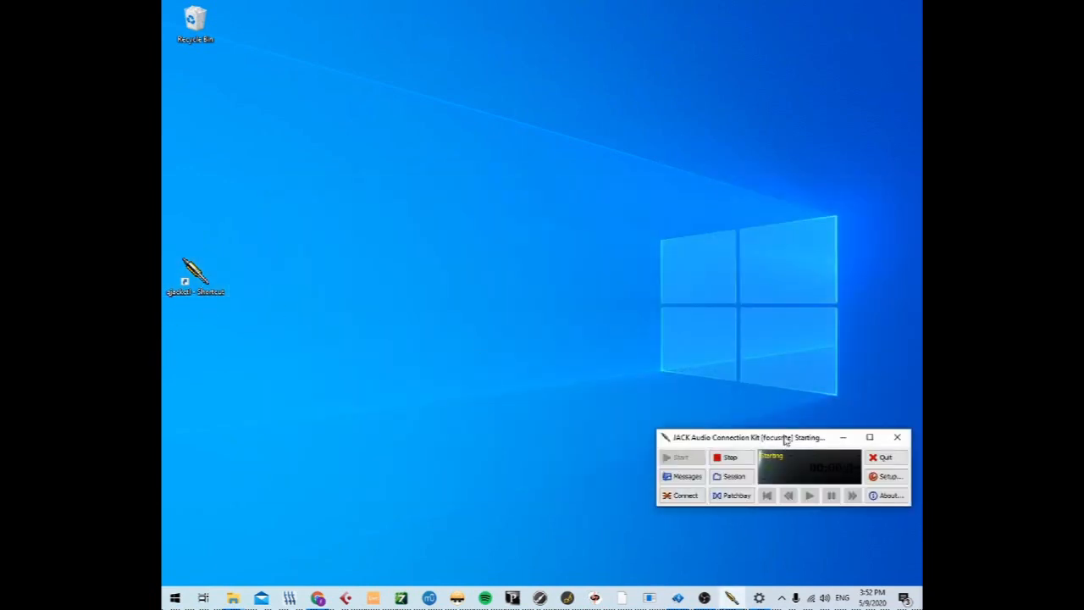
{"action": "left_click_drag", "start_coordinate": [786, 439], "coordinate": [536, 215]}
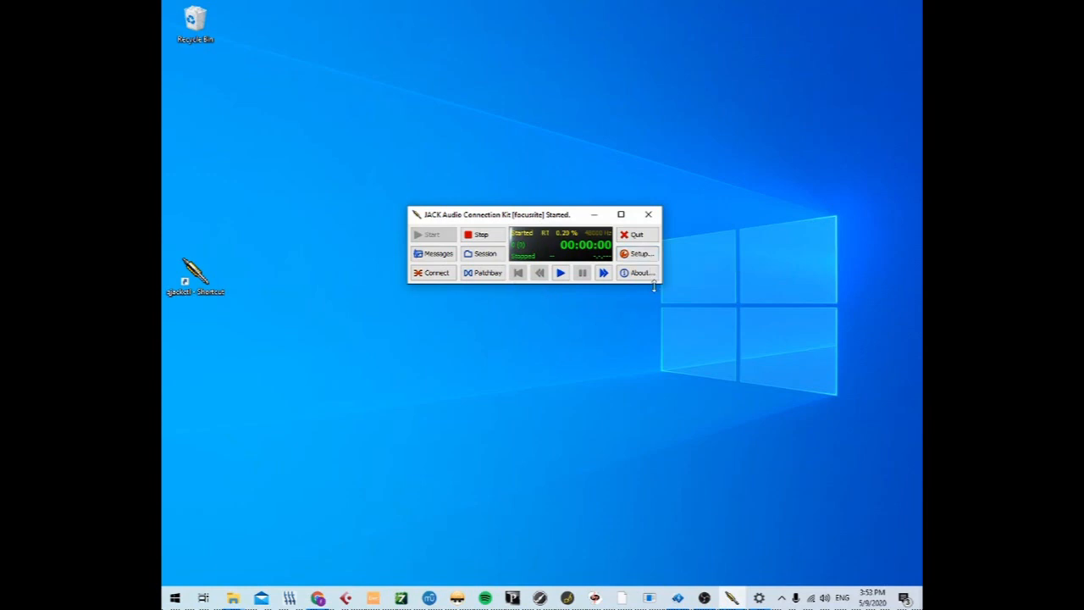
Step: Review the Focusrite USB ASIO output and input device choices in JACK's advanced setup and cancel the setup
{"action": "left_click", "coordinate": [639, 254]}
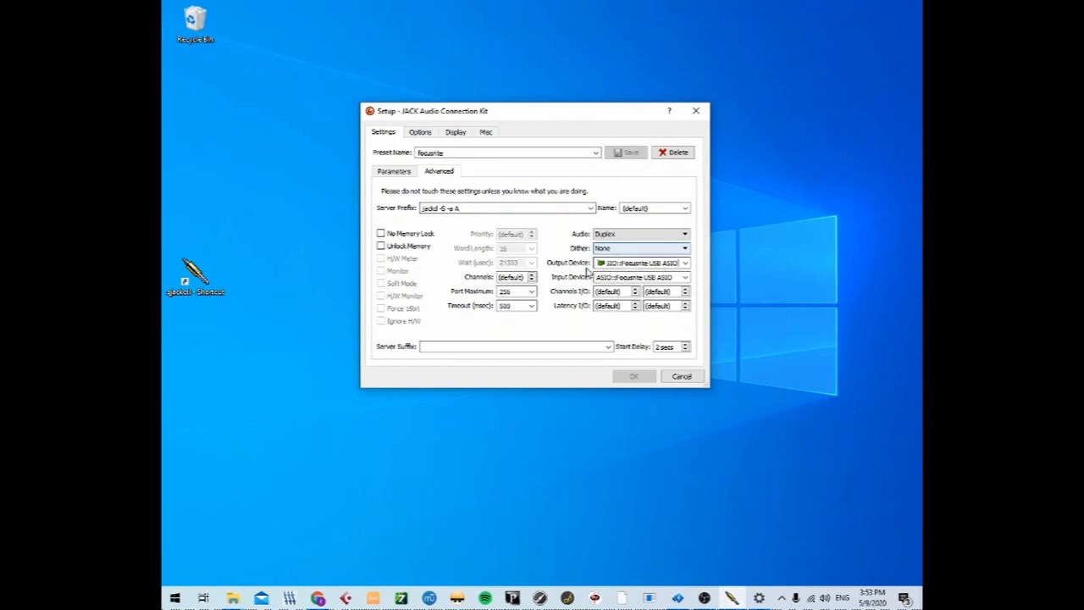
{"action": "left_click", "coordinate": [686, 265]}
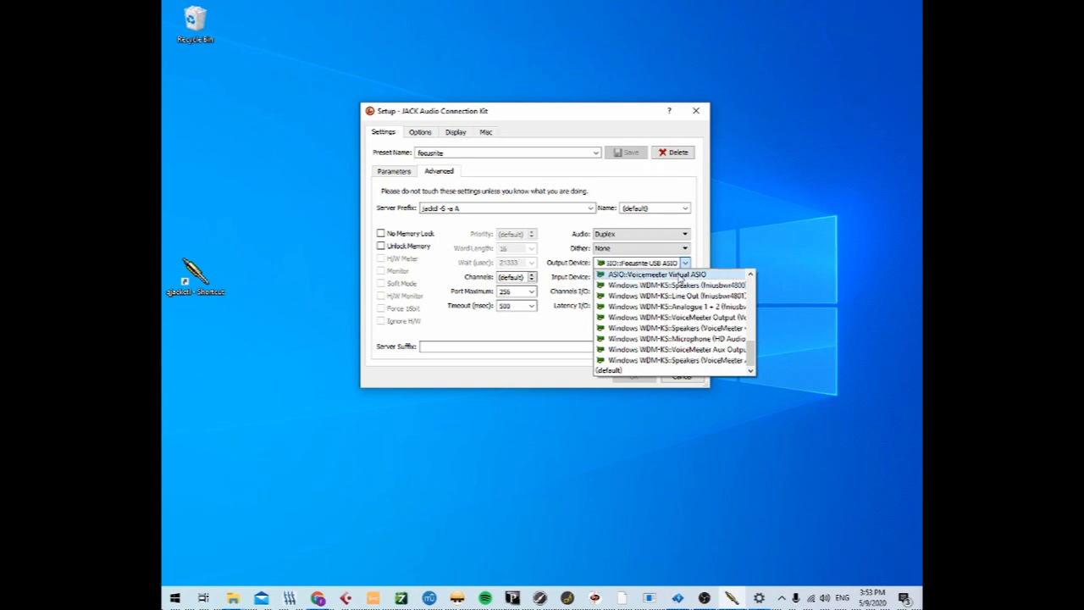
{"action": "scroll", "coordinate": [680, 280], "scroll_direction": "up", "scroll_amount": 2}
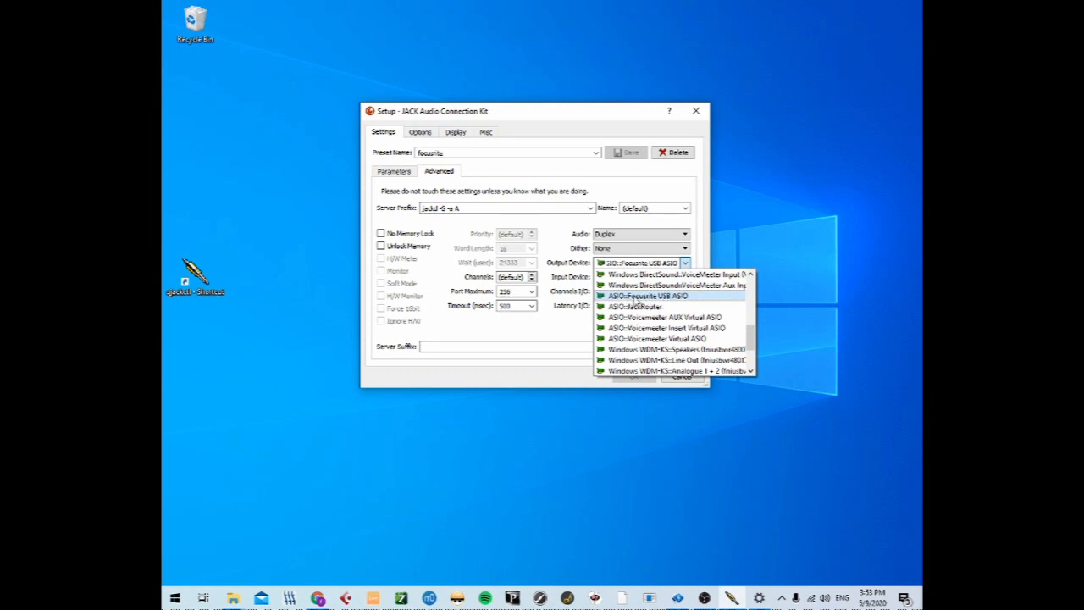
{"action": "left_click", "coordinate": [645, 301]}
{"action": "left_click", "coordinate": [686, 279]}
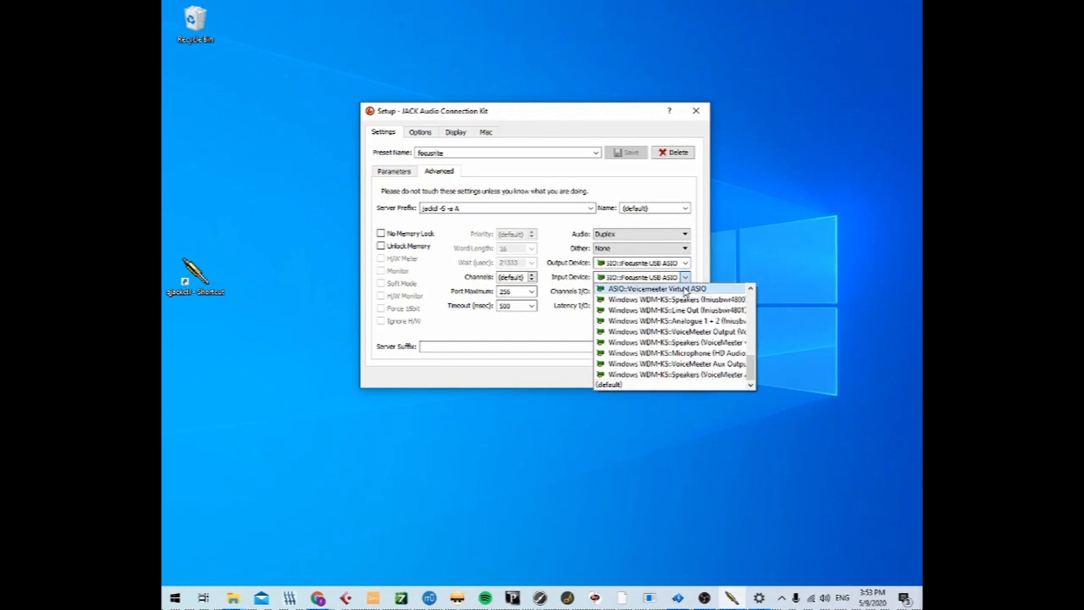
{"action": "scroll", "coordinate": [684, 293], "scroll_direction": "up", "scroll_amount": 2}
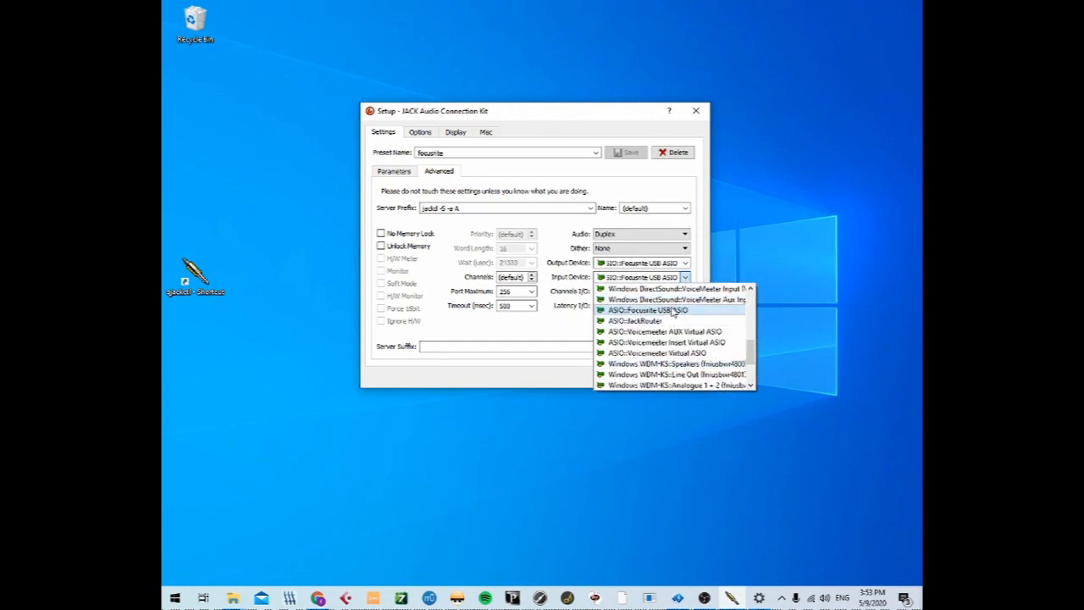
{"action": "left_click", "coordinate": [682, 313]}
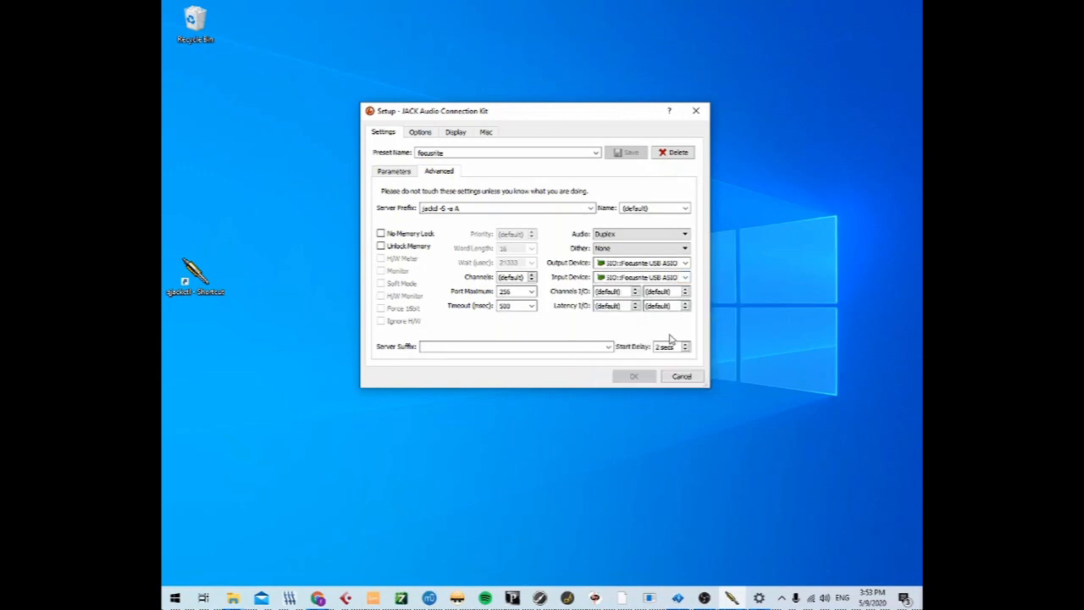
{"action": "left_click", "coordinate": [422, 136]}
{"action": "left_click", "coordinate": [390, 135]}
{"action": "left_click", "coordinate": [694, 375]}
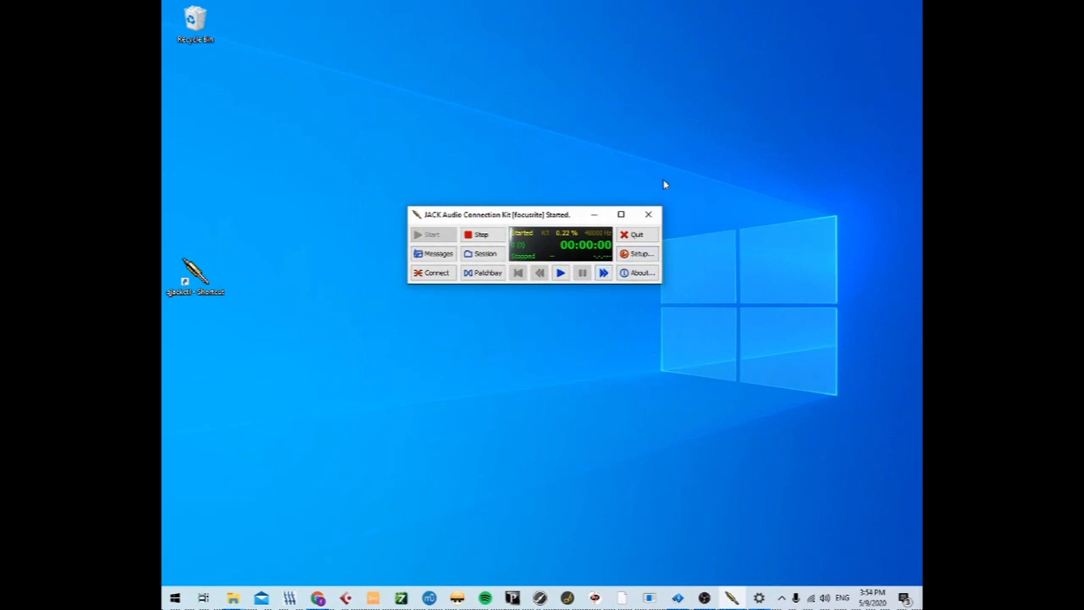
Step: Switch to Jamulus, close its chat window and choose JackRouter as the sound device in its settings
{"action": "left_click", "coordinate": [614, 599]}
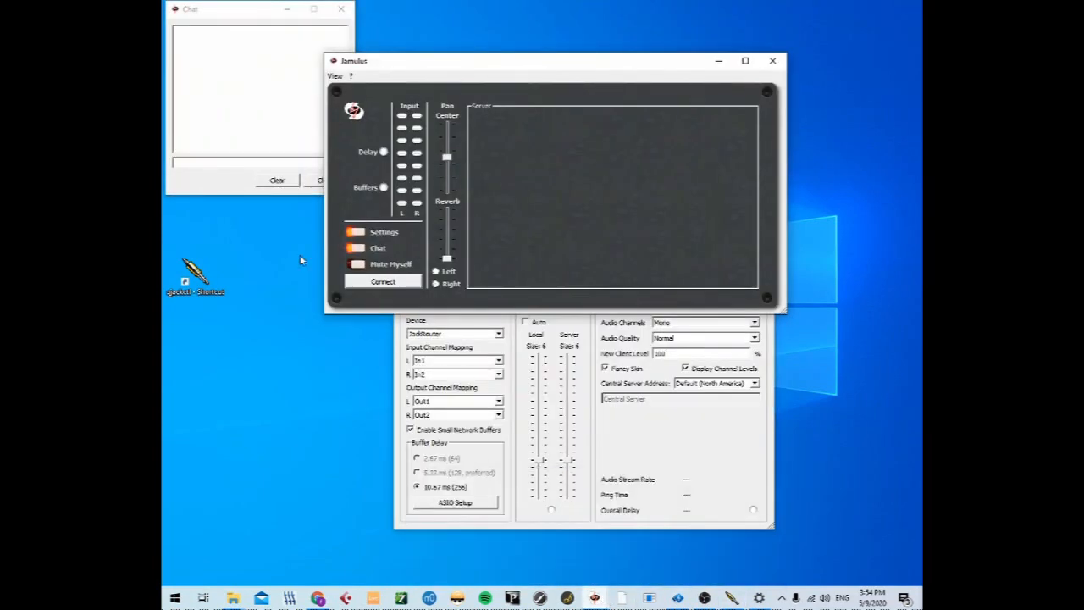
{"action": "left_click", "coordinate": [317, 181]}
{"action": "left_click", "coordinate": [610, 443]}
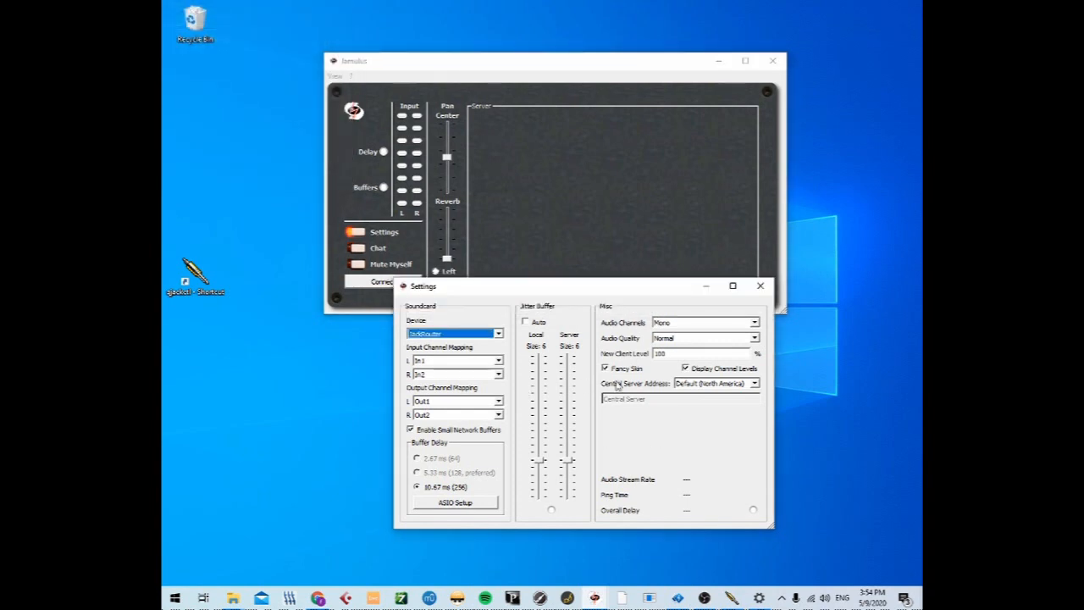
{"action": "left_click", "coordinate": [502, 336]}
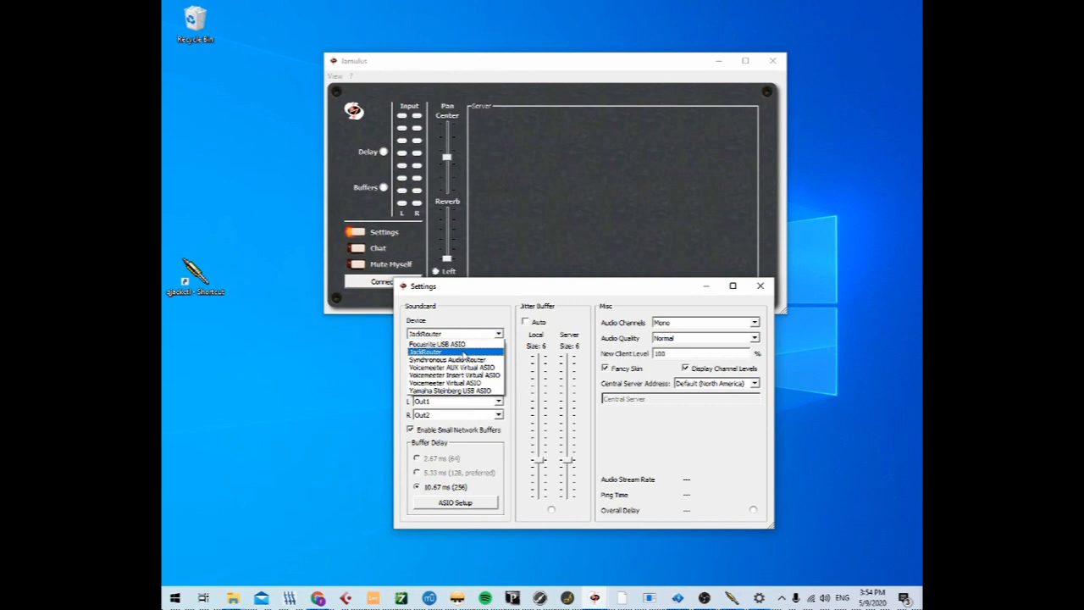
{"action": "left_click", "coordinate": [463, 354]}
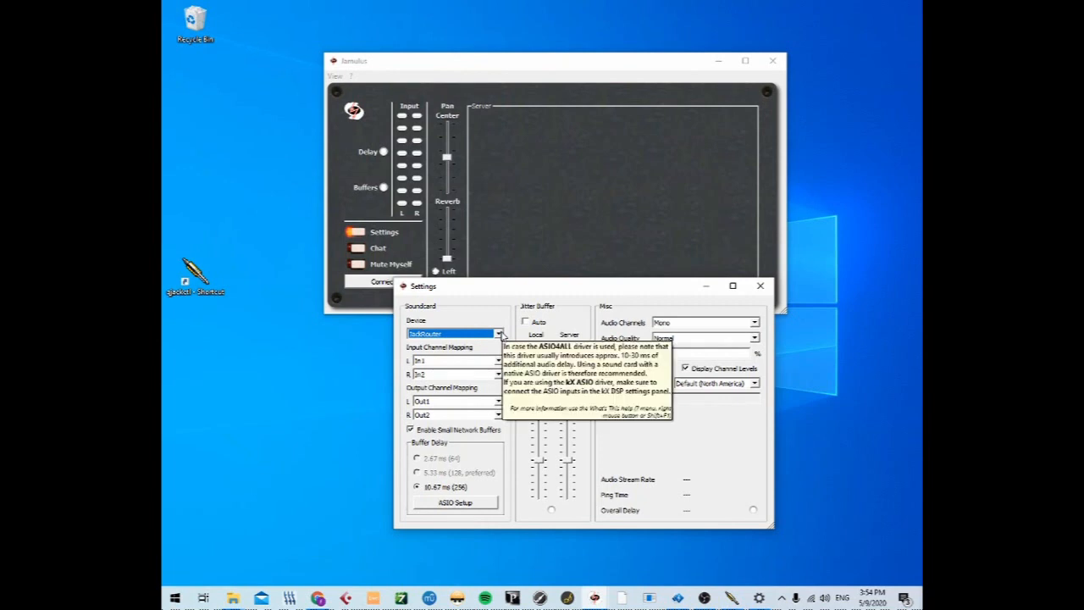
Step: Switch to Pianoteq and load the recent preset Bluethner Home
{"action": "left_click", "coordinate": [290, 599]}
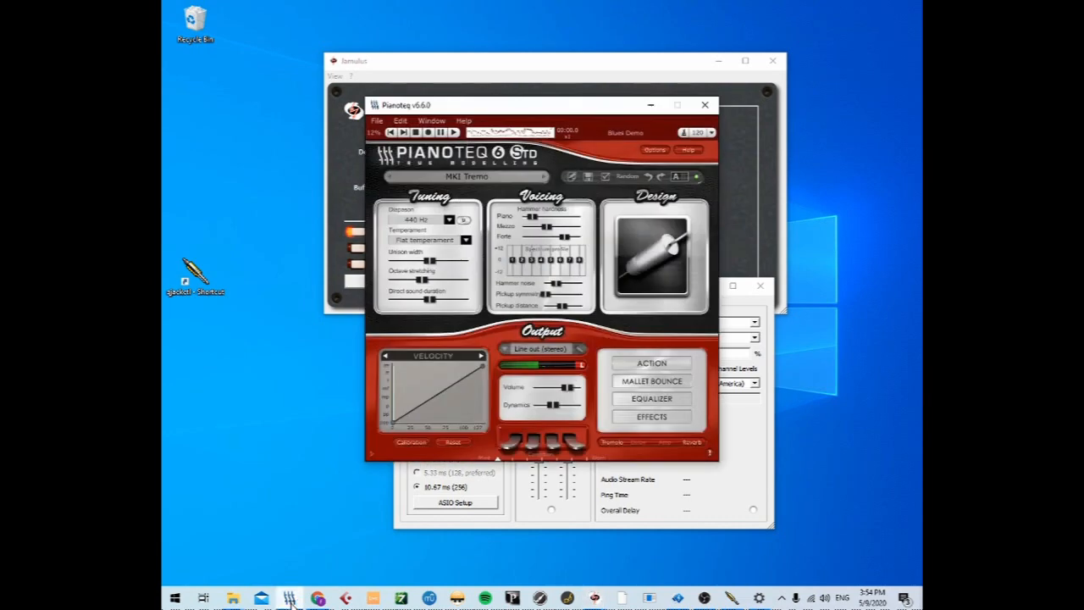
{"action": "left_click", "coordinate": [526, 179]}
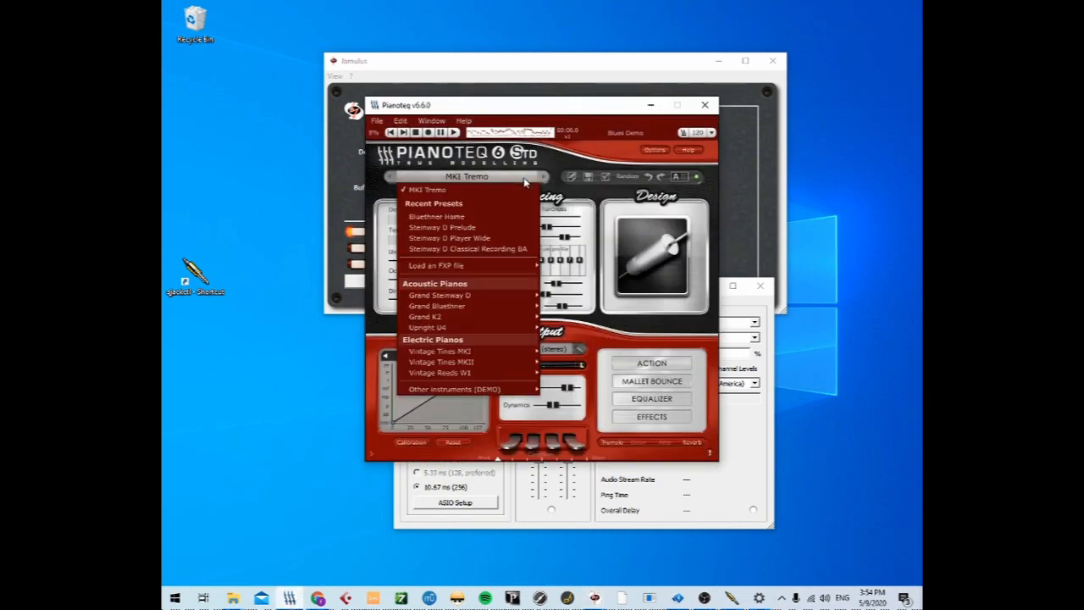
{"action": "left_click", "coordinate": [498, 218]}
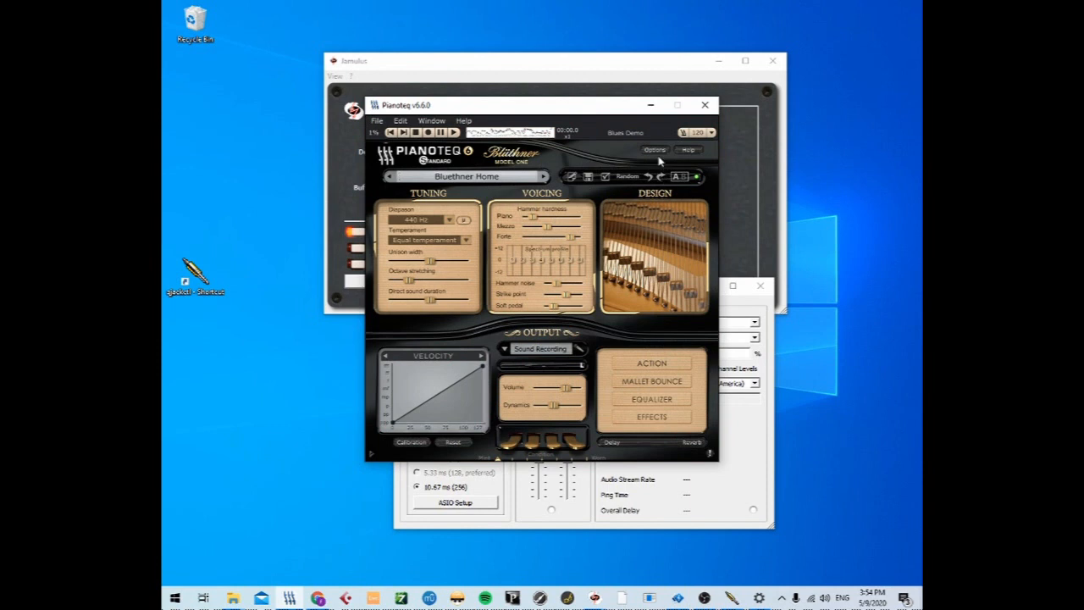
Step: Set Pianoteq's ASIO audio device to JackRouter in its device options
{"action": "left_click", "coordinate": [657, 151]}
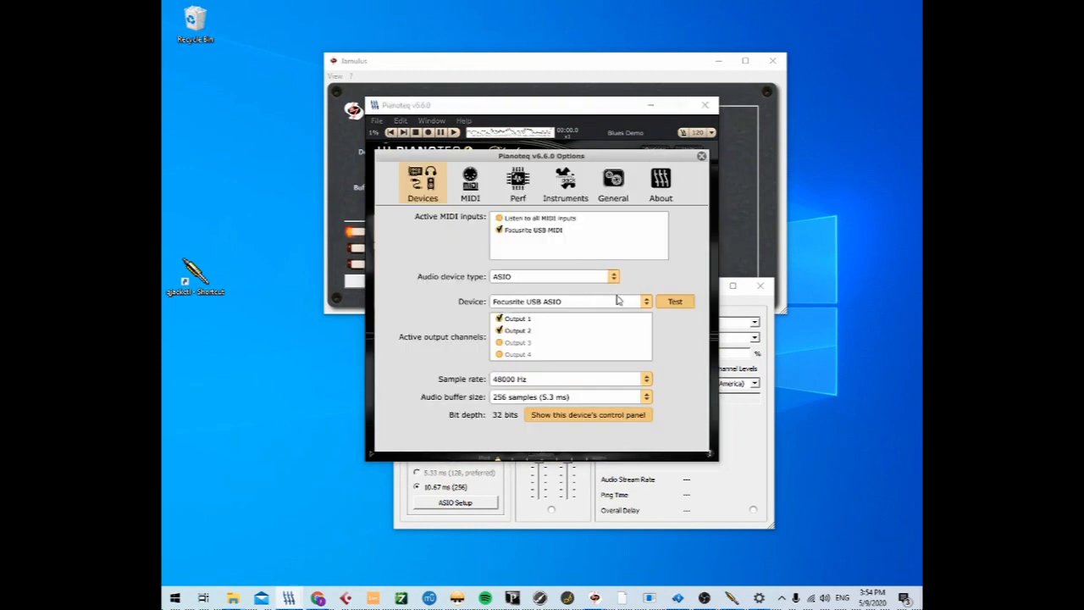
{"action": "left_click", "coordinate": [646, 303]}
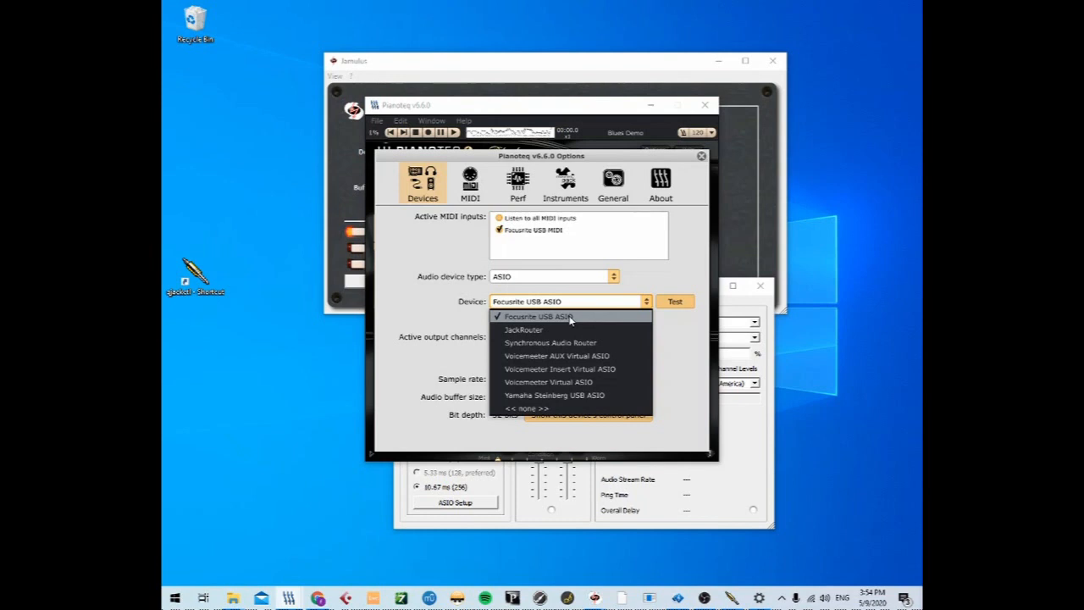
{"action": "left_click", "coordinate": [571, 317]}
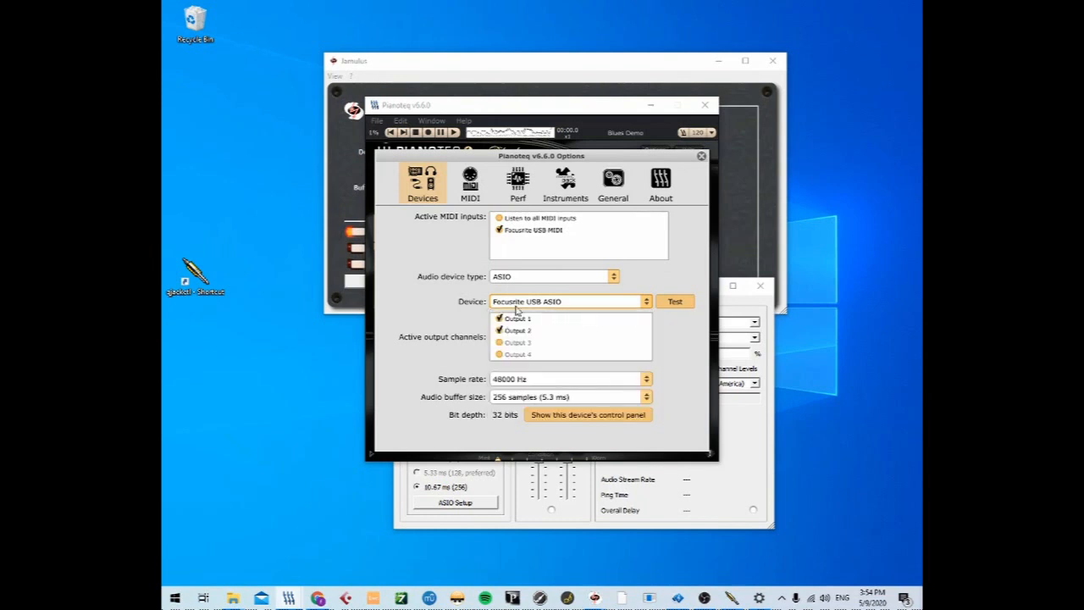
{"action": "left_click", "coordinate": [648, 302]}
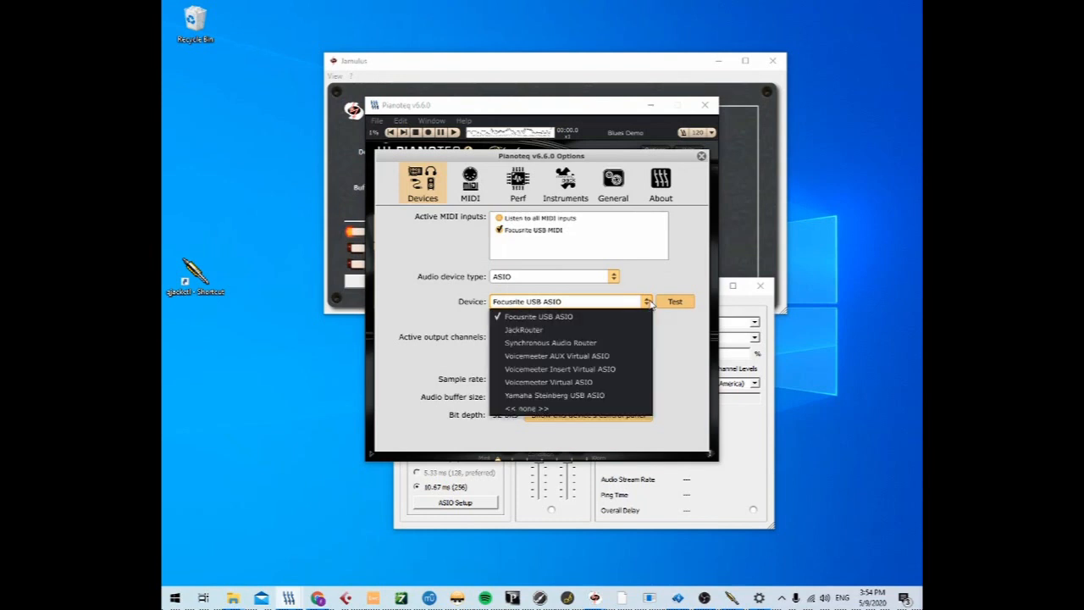
{"action": "left_click", "coordinate": [613, 329]}
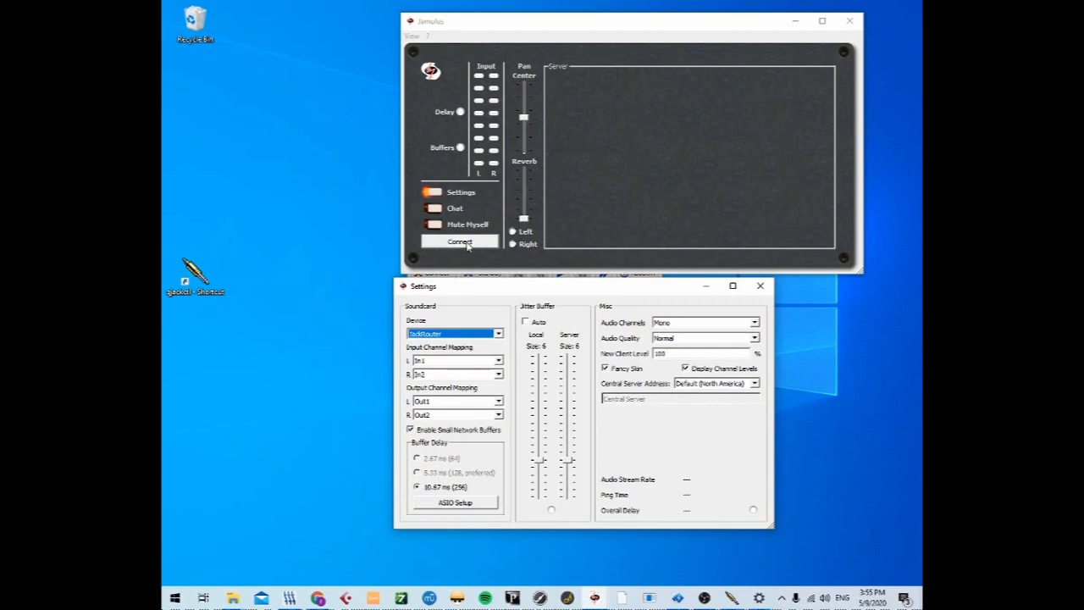
Step: Connect Jamulus to the TwentePrivate server in Amsterdam
{"action": "left_click", "coordinate": [466, 244]}
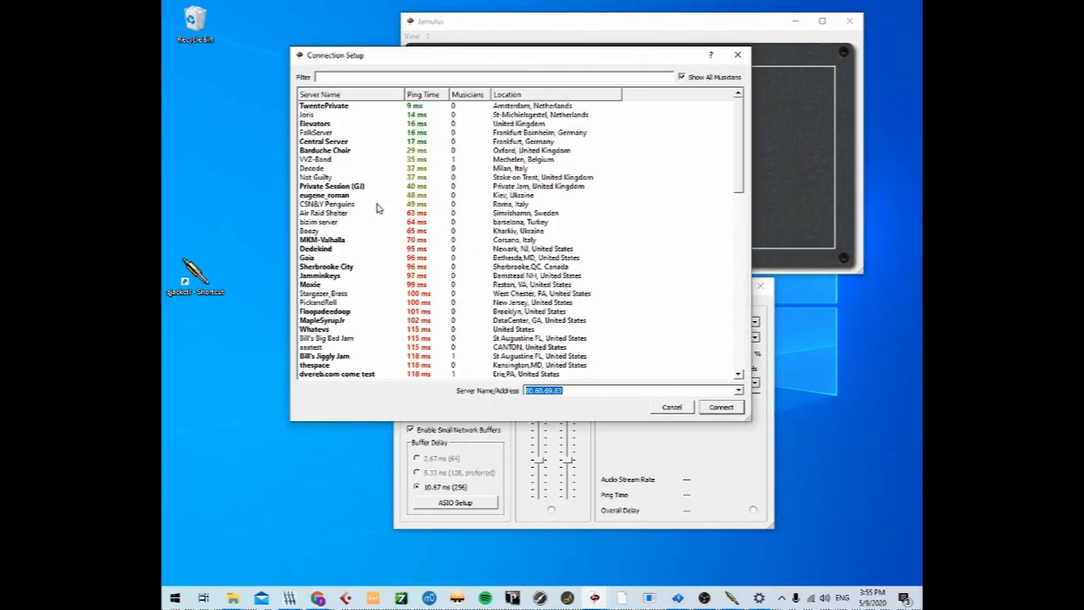
{"action": "left_click", "coordinate": [351, 106]}
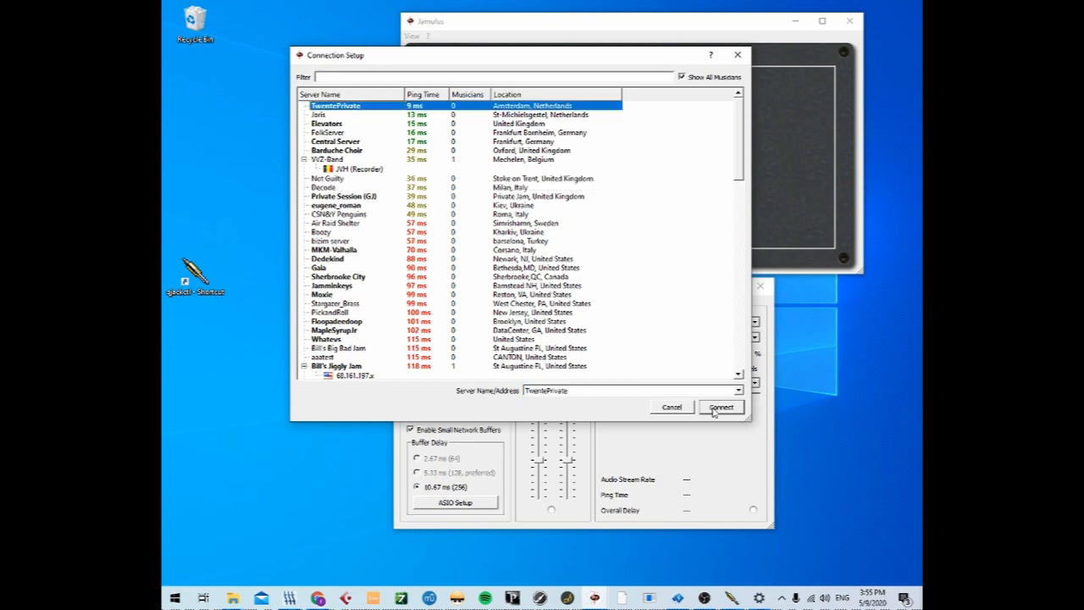
{"action": "left_click", "coordinate": [721, 407]}
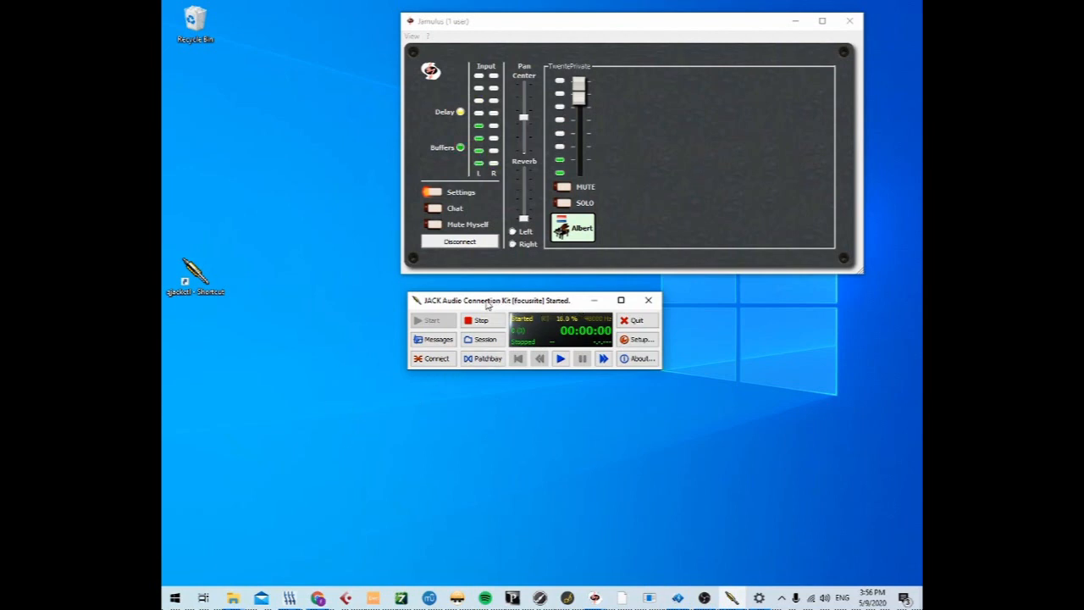
Step: Examine the jamulus output and input ports in JACK's audio connections and close the Connections window
{"action": "left_click", "coordinate": [444, 361]}
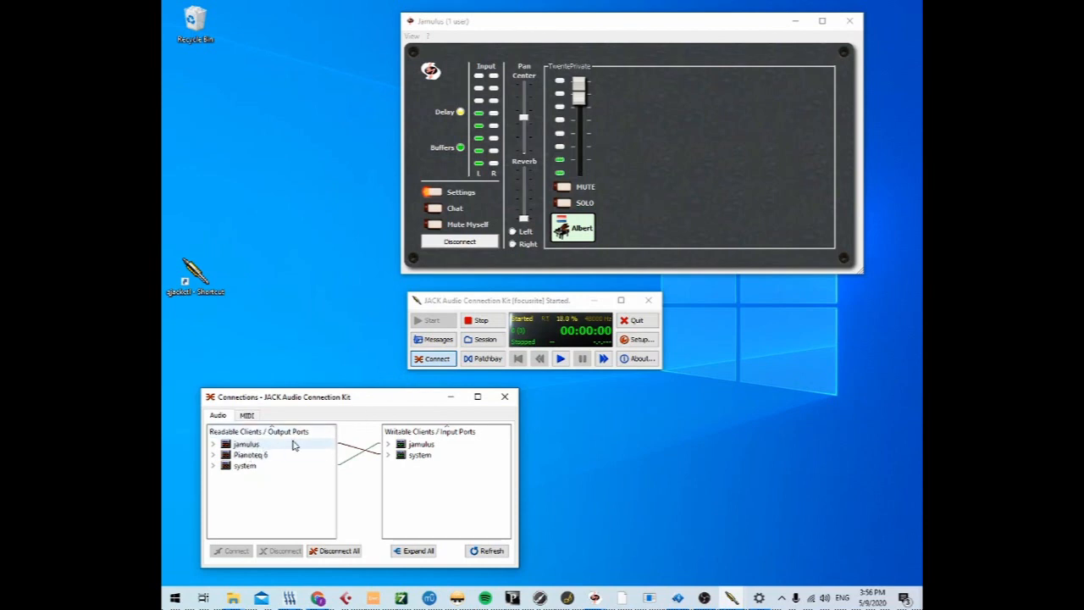
{"action": "left_click", "coordinate": [213, 445]}
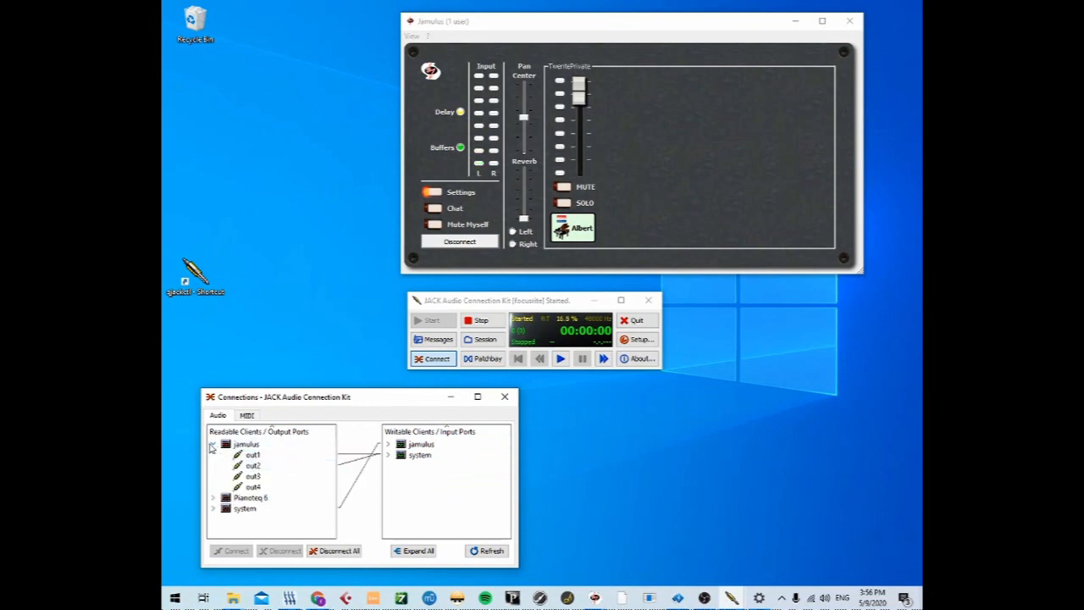
{"action": "left_click", "coordinate": [212, 445]}
{"action": "left_click", "coordinate": [214, 445]}
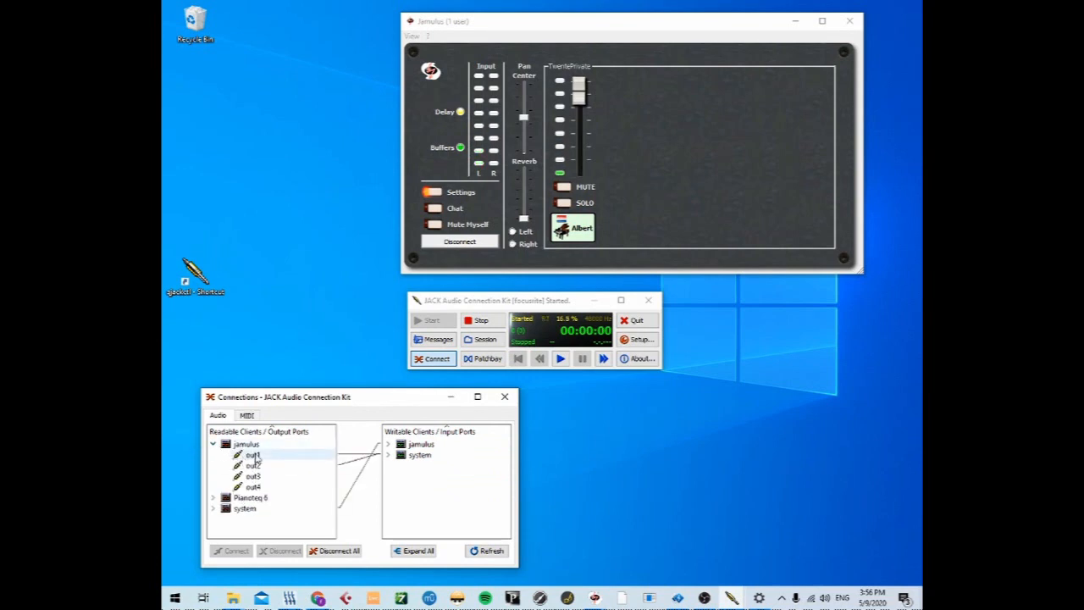
{"action": "left_click_drag", "start_coordinate": [254, 455], "coordinate": [403, 449]}
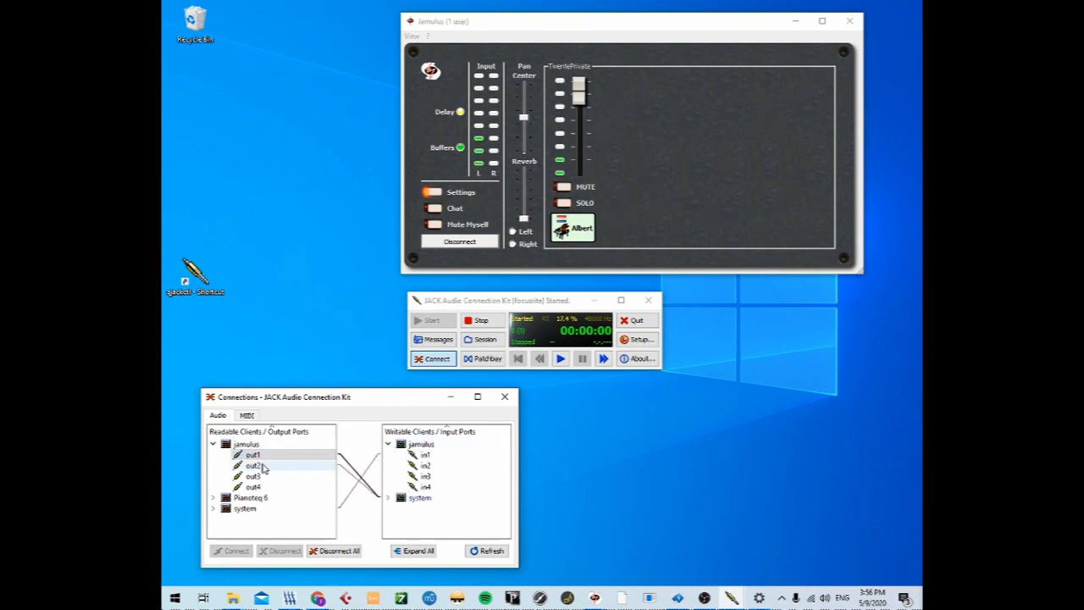
{"action": "left_click", "coordinate": [411, 457]}
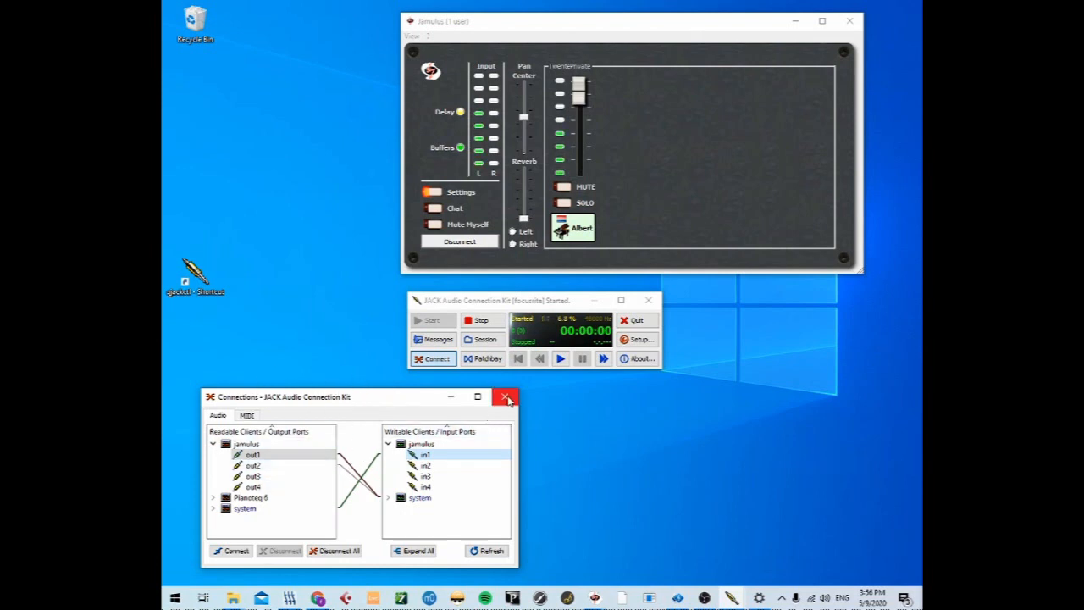
{"action": "left_click", "coordinate": [506, 398]}
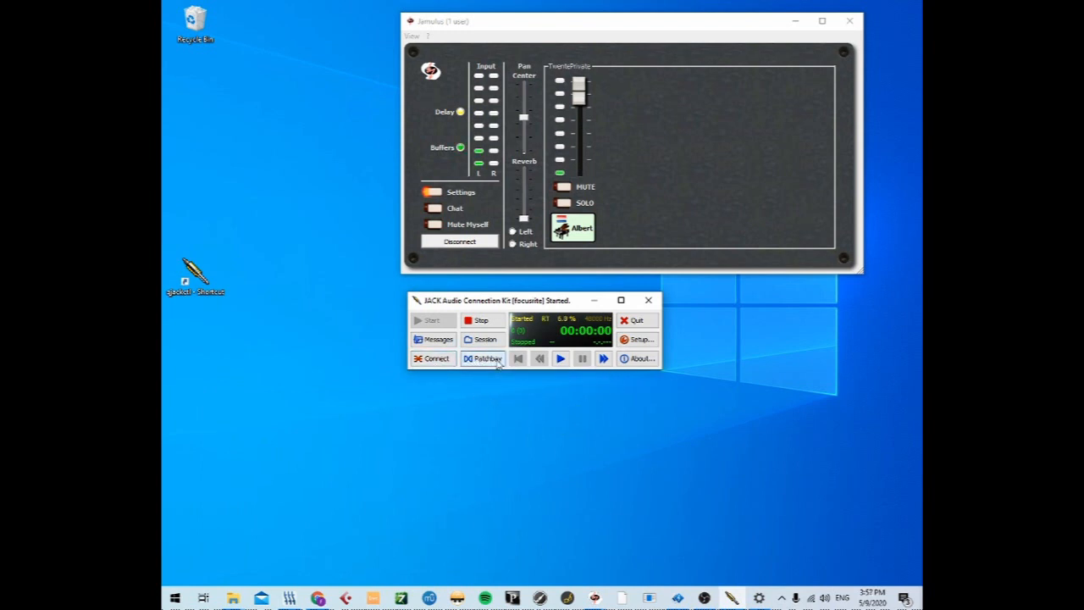
Step: Open JACK's Patchbay and move the JACK control window slightly so it sits clear of the Patchbay window
{"action": "left_click", "coordinate": [498, 363]}
{"action": "left_click_drag", "start_coordinate": [475, 351], "coordinate": [503, 388]}
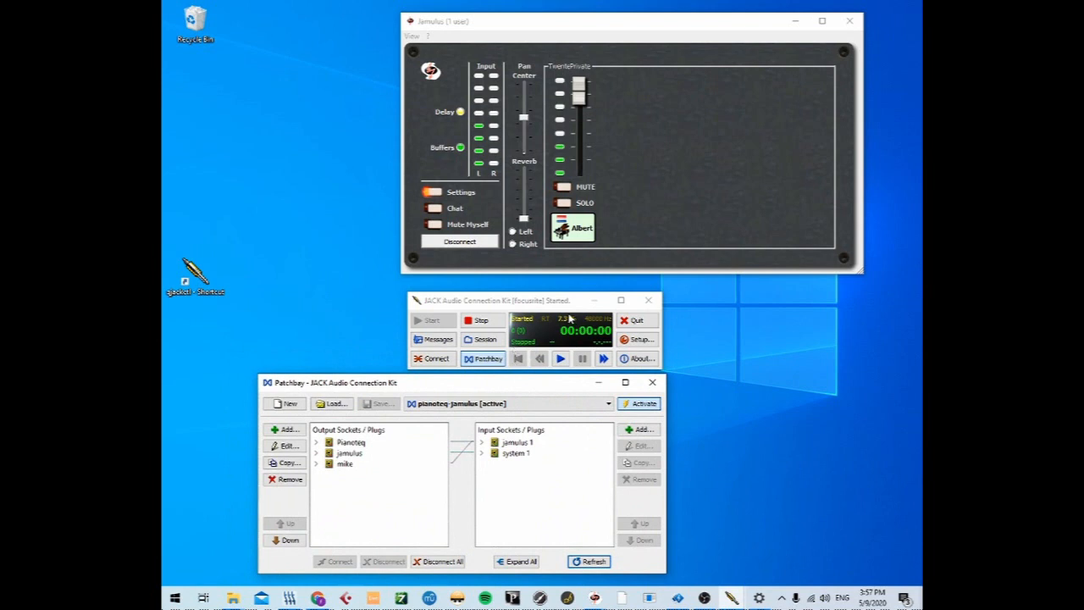
{"action": "left_click_drag", "start_coordinate": [574, 300], "coordinate": [557, 286]}
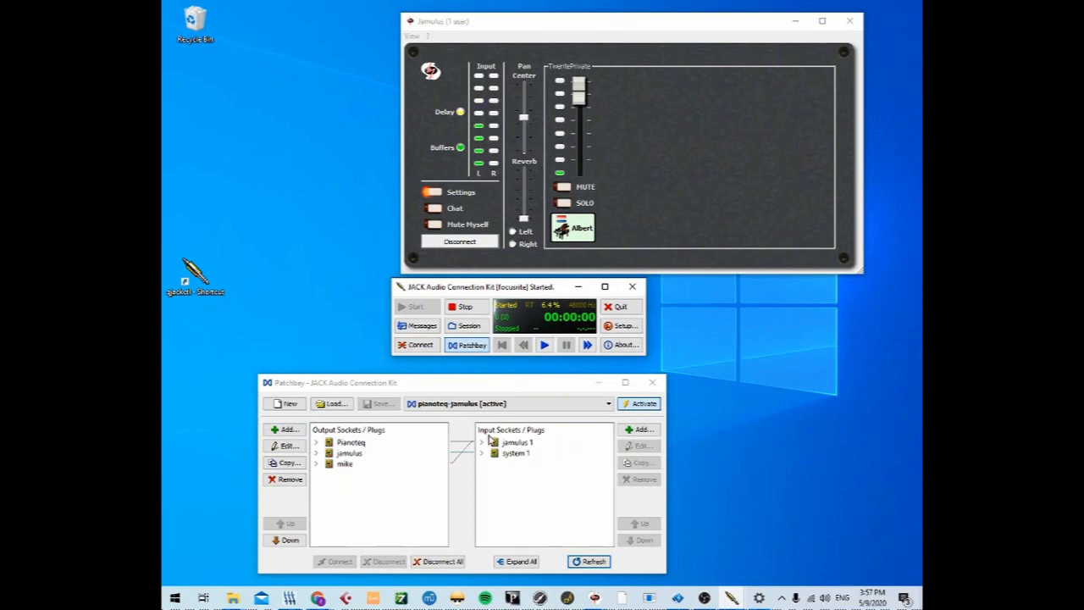
Step: Inspect the Pianoteq output socket in the pianoteq-jamulus patchbay and remove it
{"action": "left_click", "coordinate": [317, 443]}
{"action": "left_click", "coordinate": [316, 443]}
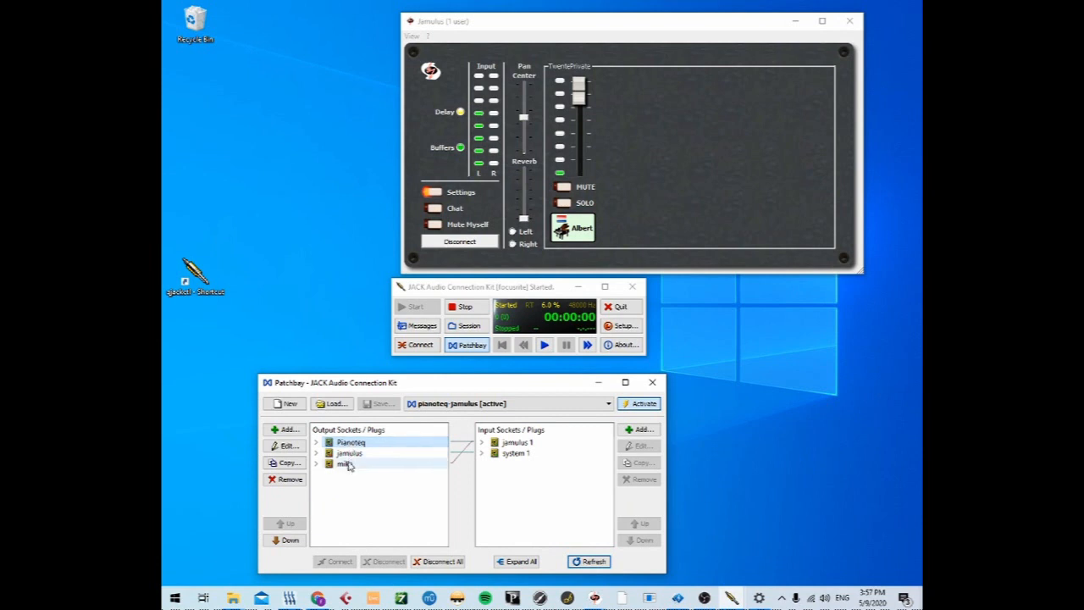
{"action": "left_click", "coordinate": [288, 479]}
{"action": "left_click", "coordinate": [460, 508]}
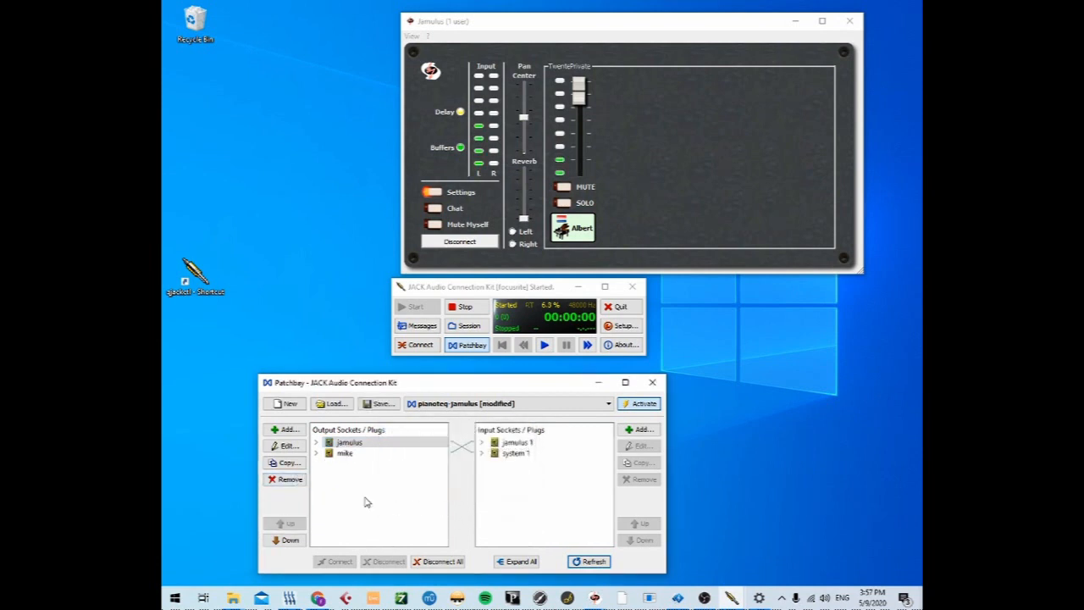
Step: Add an audio output socket for the Pianoteq 6 client with the plugs out1 and out2
{"action": "left_click", "coordinate": [288, 430]}
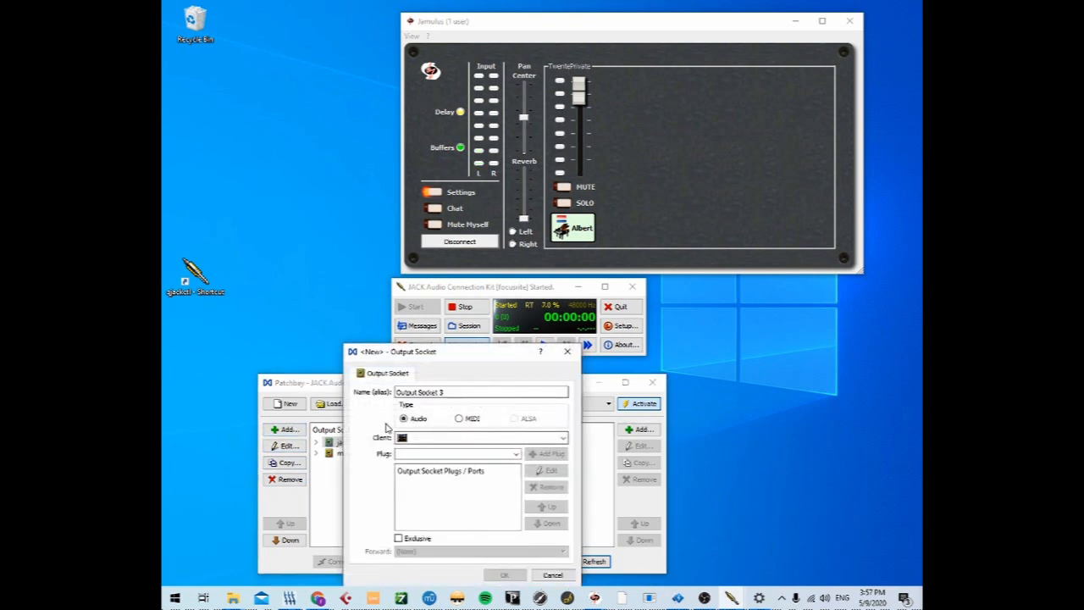
{"action": "left_click", "coordinate": [563, 438]}
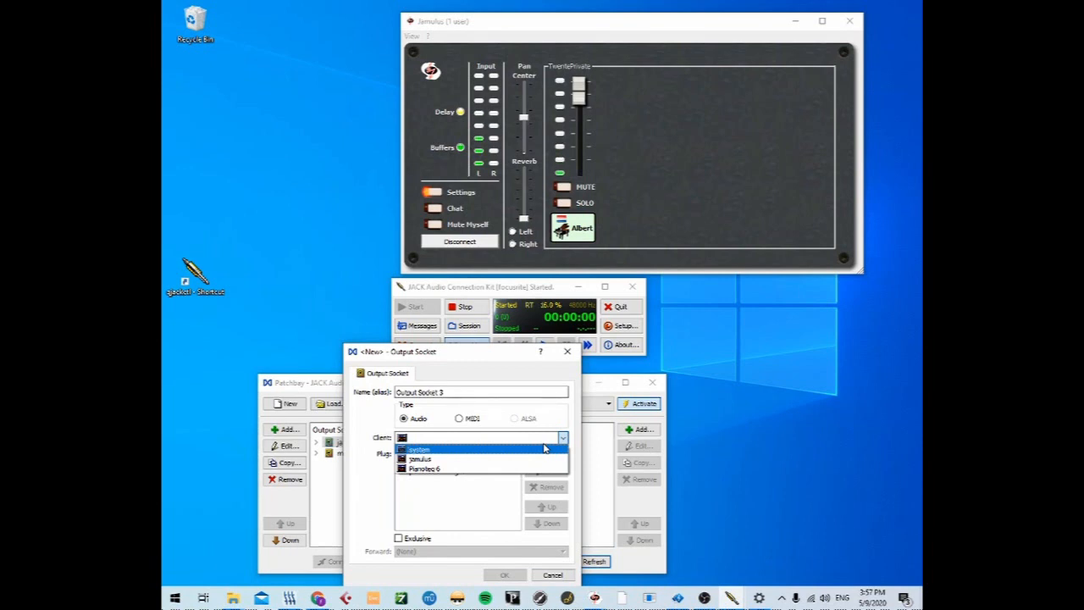
{"action": "left_click", "coordinate": [433, 473]}
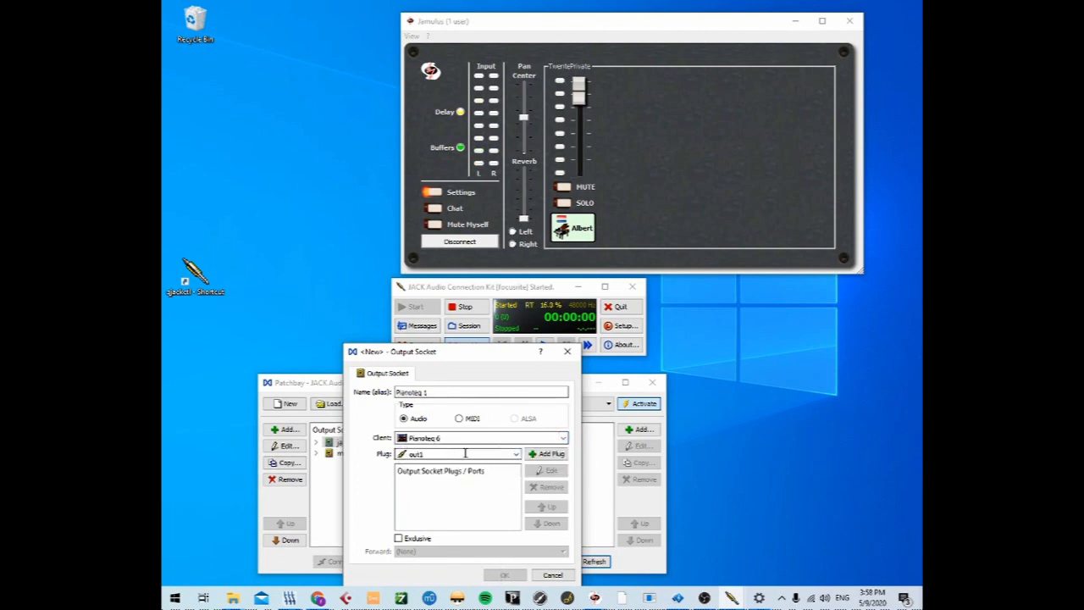
{"action": "left_click", "coordinate": [543, 454]}
{"action": "left_click", "coordinate": [546, 454]}
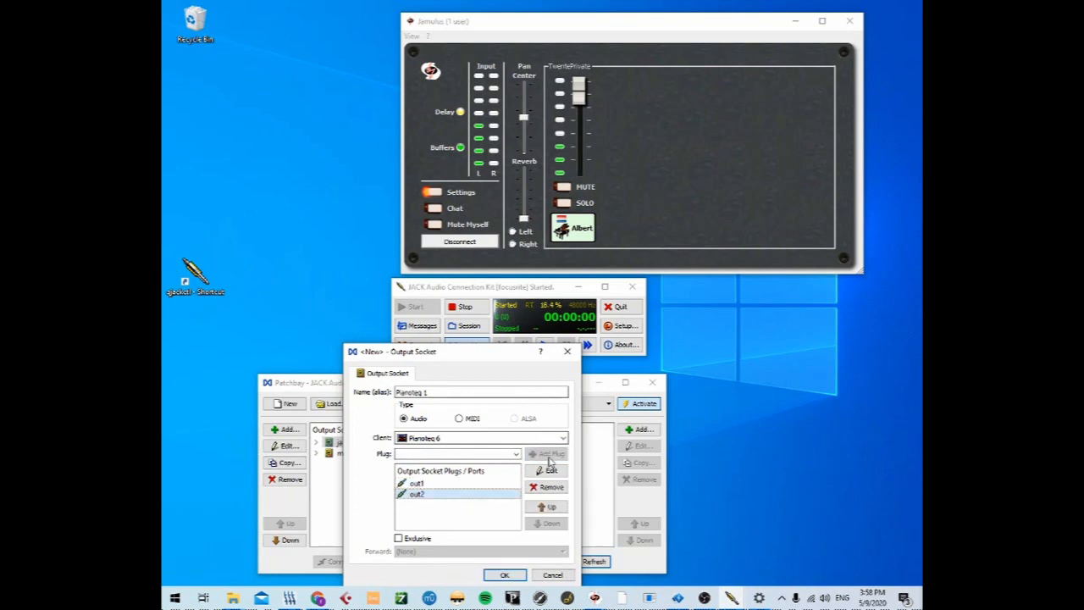
{"action": "left_click", "coordinate": [504, 575]}
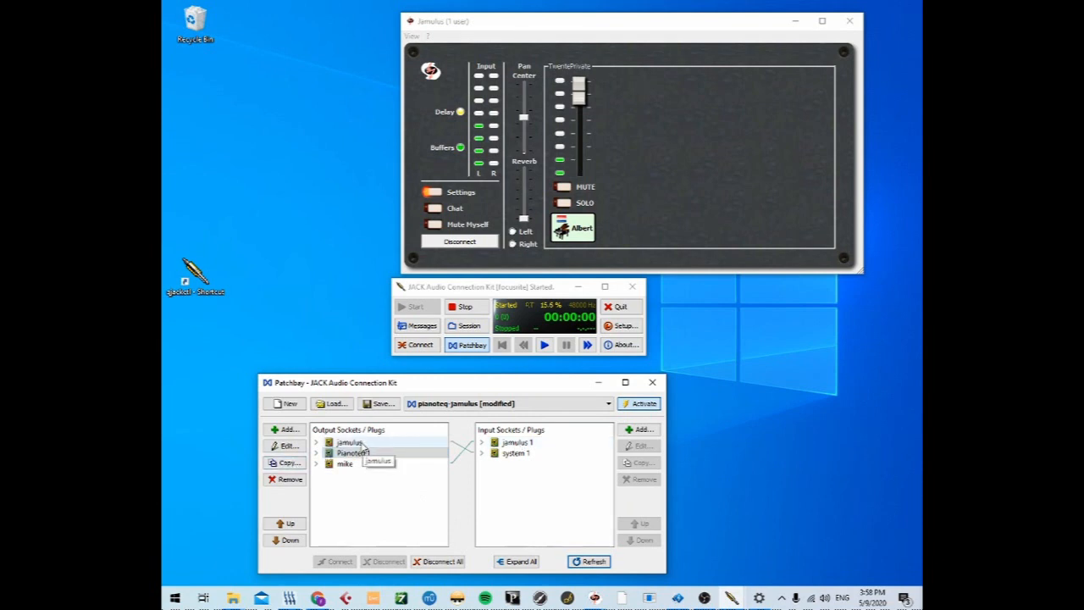
Step: Disconnect all sockets in the patchbay and connect the Pianoteq 1 output socket to the jamulus 1 input socket
{"action": "left_click", "coordinate": [519, 446]}
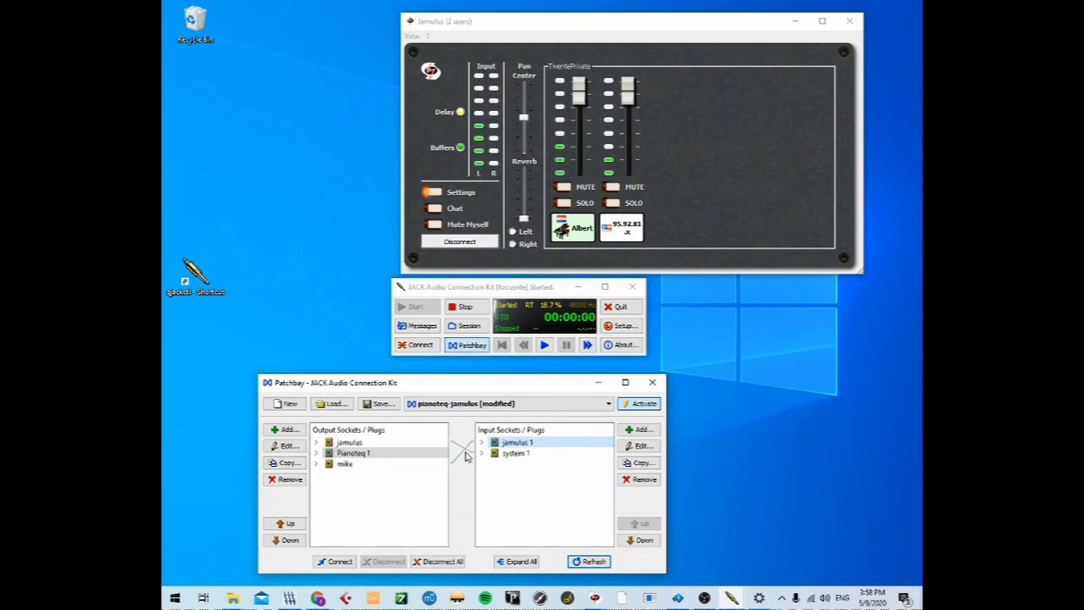
{"action": "left_click", "coordinate": [435, 561]}
{"action": "left_click", "coordinate": [459, 504]}
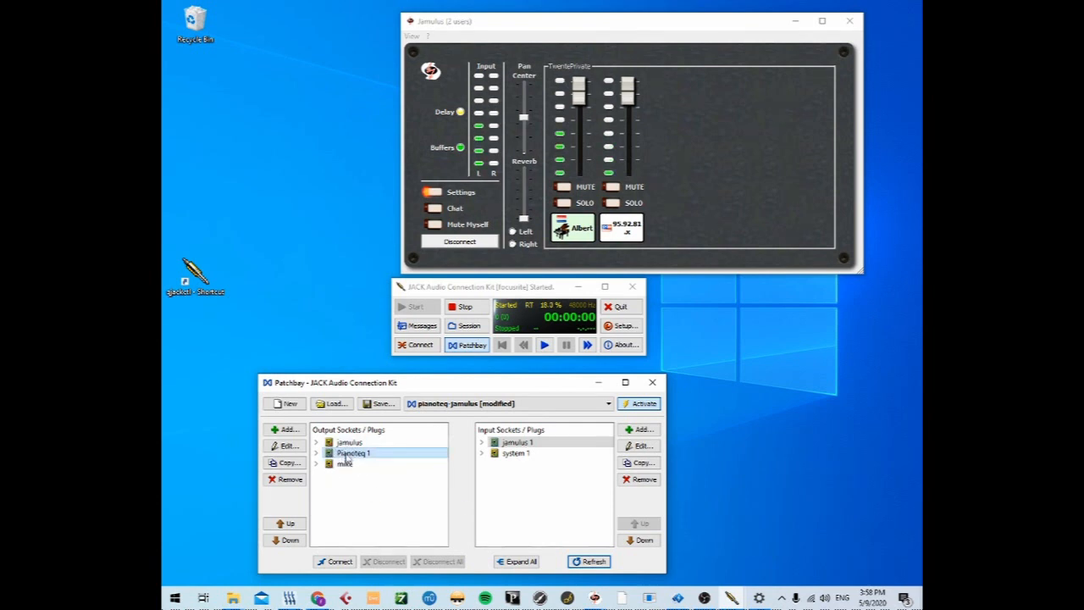
{"action": "left_click", "coordinate": [510, 443]}
{"action": "left_click", "coordinate": [335, 561]}
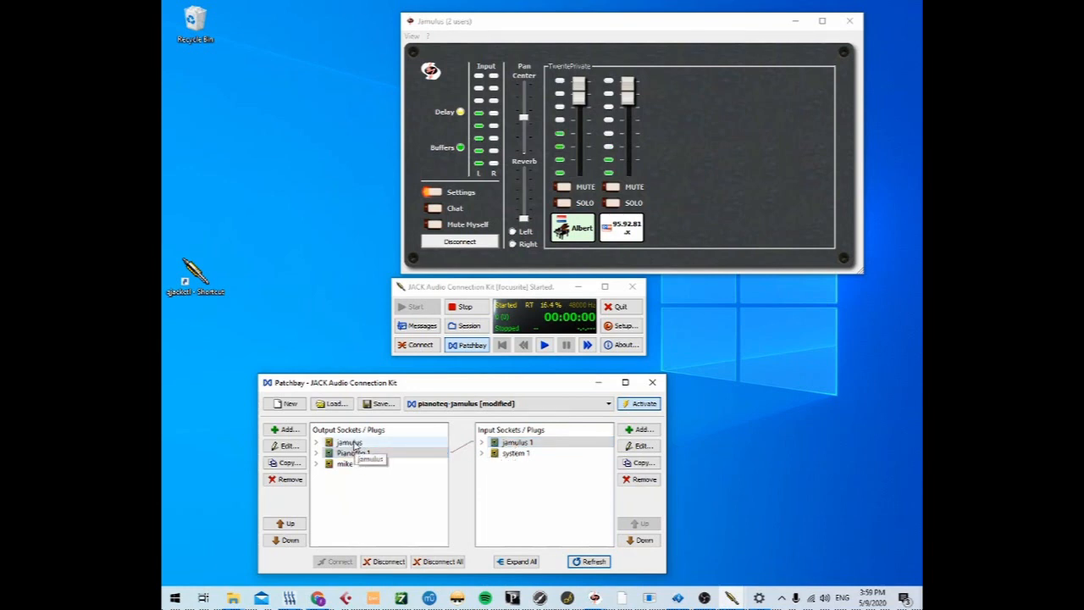
Step: Connect the jamulus output socket to the system 1 input socket
{"action": "left_click", "coordinate": [353, 444]}
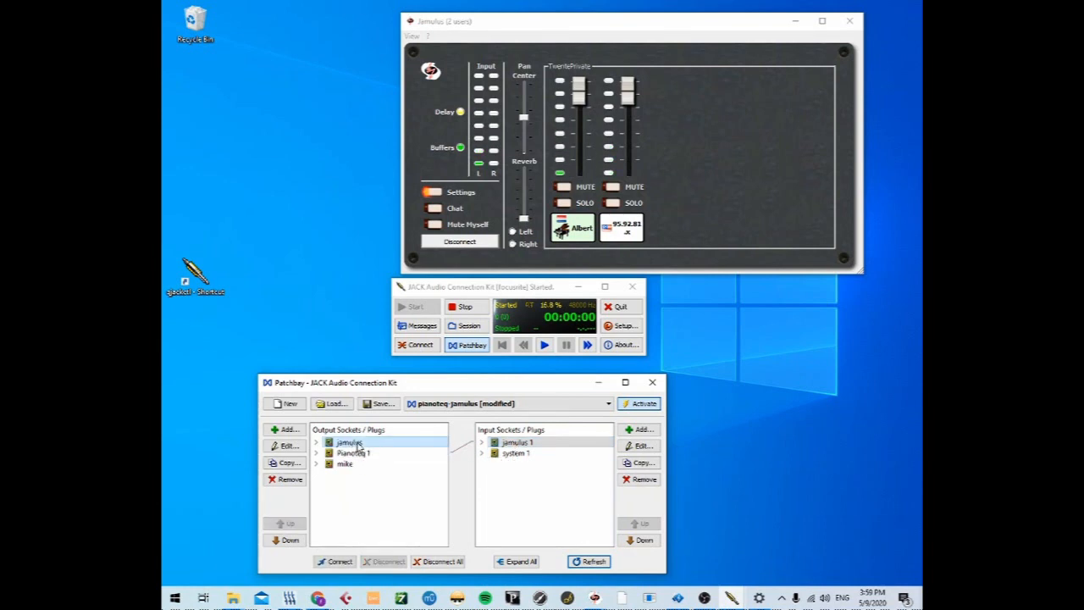
{"action": "left_click", "coordinate": [496, 455]}
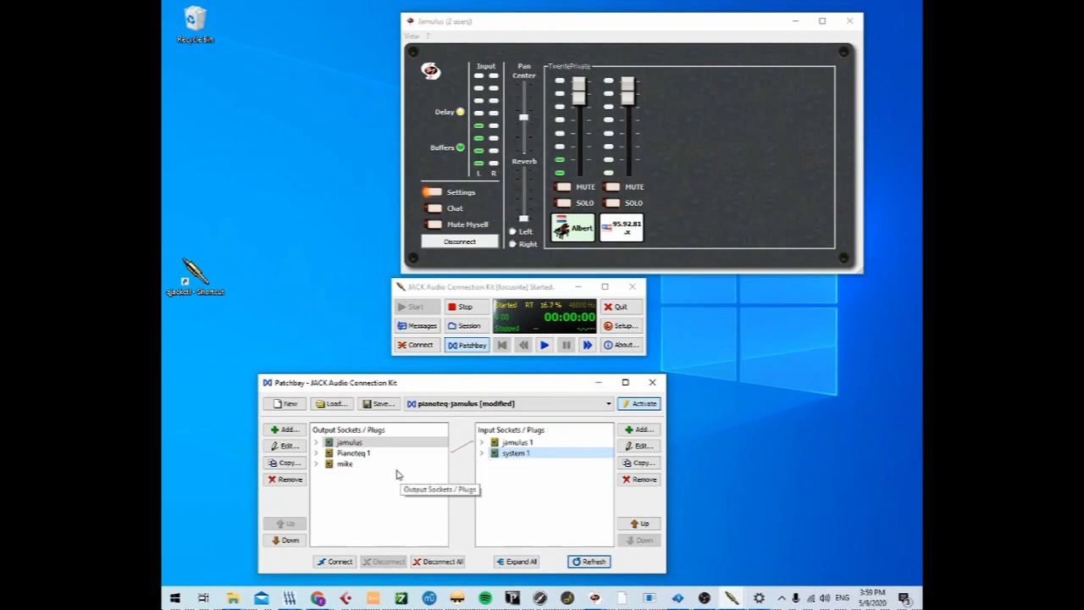
{"action": "left_click", "coordinate": [339, 562]}
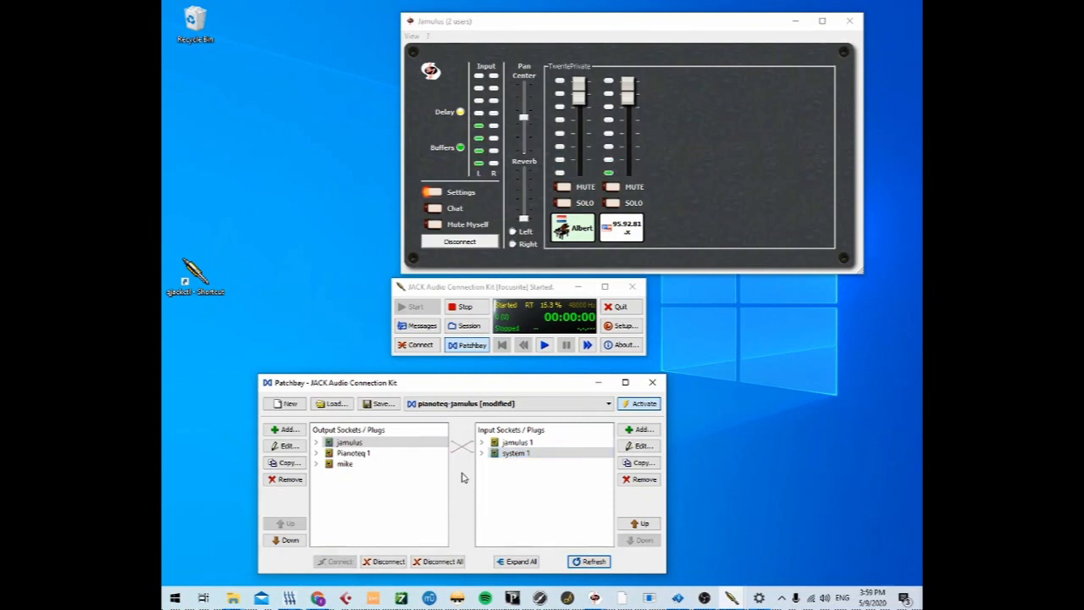
Step: Inspect the plug of the mike output socket and remove the jamulus output socket
{"action": "left_click", "coordinate": [317, 465]}
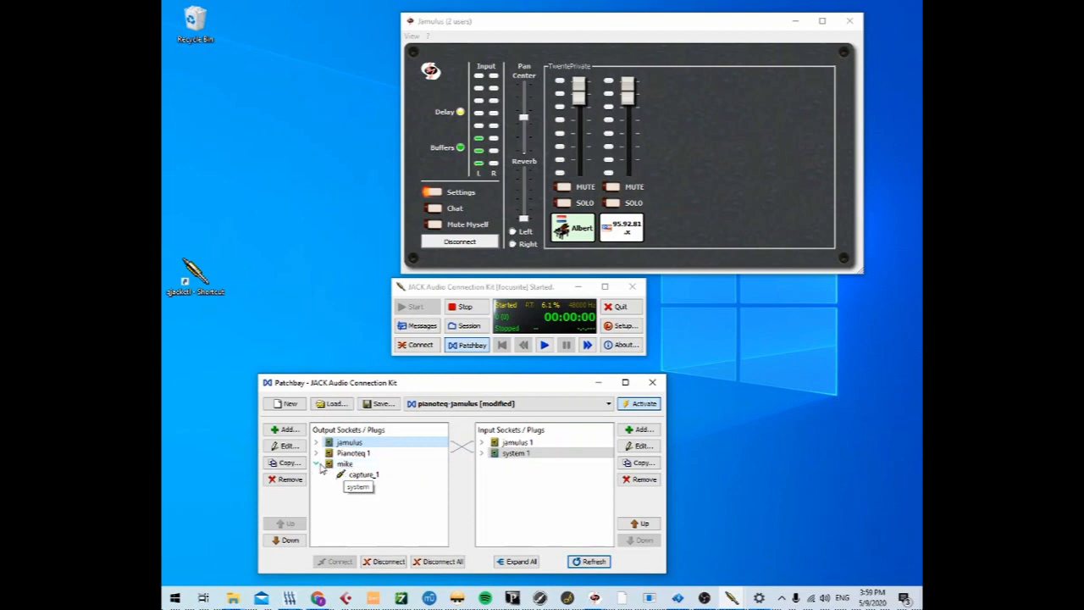
{"action": "left_click", "coordinate": [318, 464]}
{"action": "left_click", "coordinate": [319, 465]}
{"action": "left_click", "coordinate": [319, 465]}
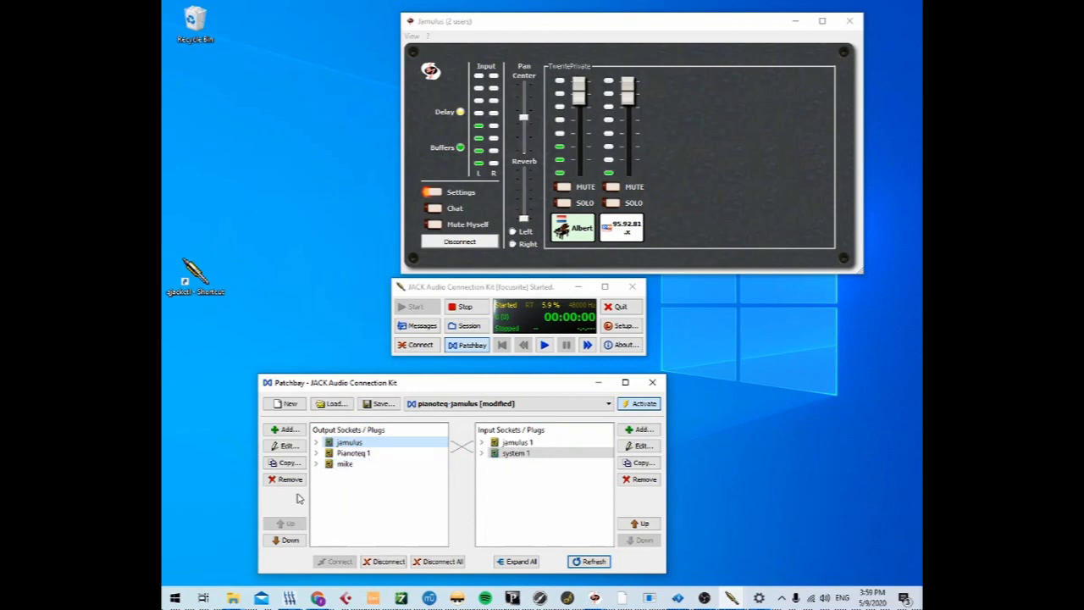
{"action": "left_click", "coordinate": [288, 479]}
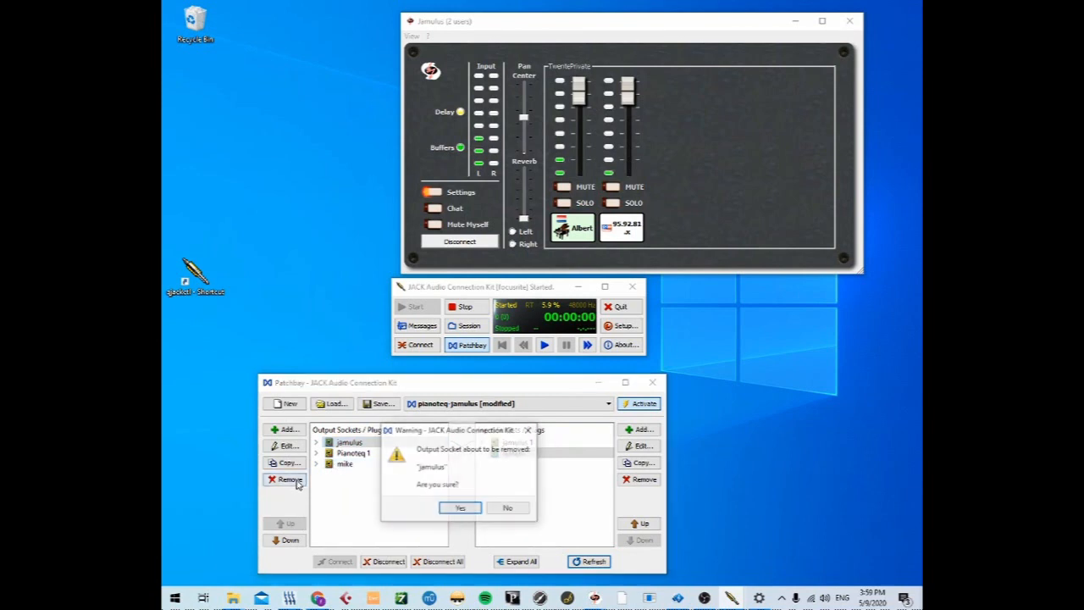
{"action": "left_click", "coordinate": [460, 508]}
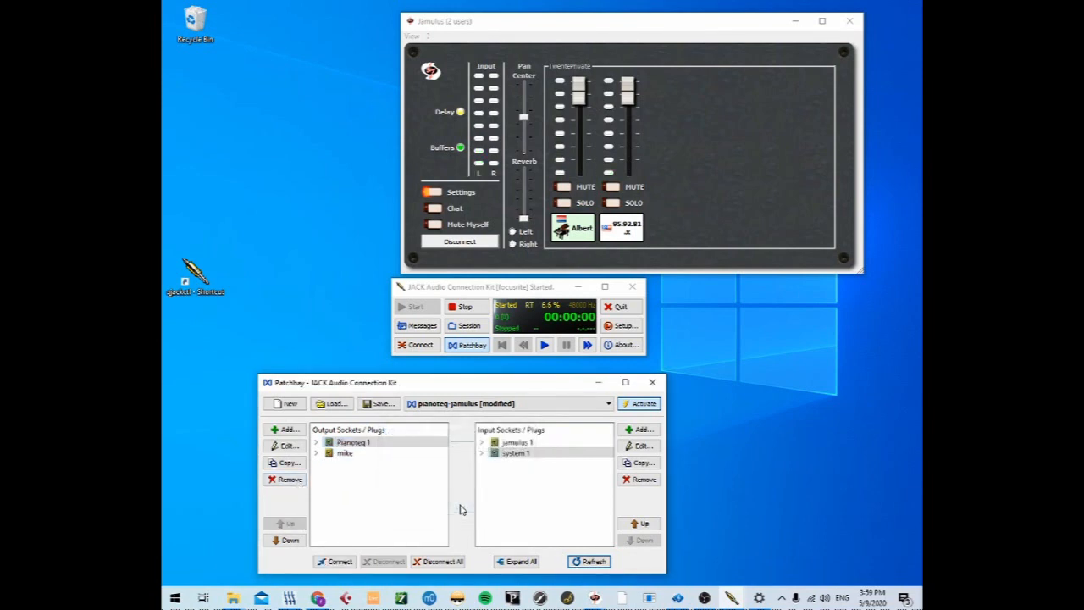
Step: Add an audio output socket for the system client containing only the capture_1 plug
{"action": "left_click", "coordinate": [286, 432]}
{"action": "left_click", "coordinate": [517, 438]}
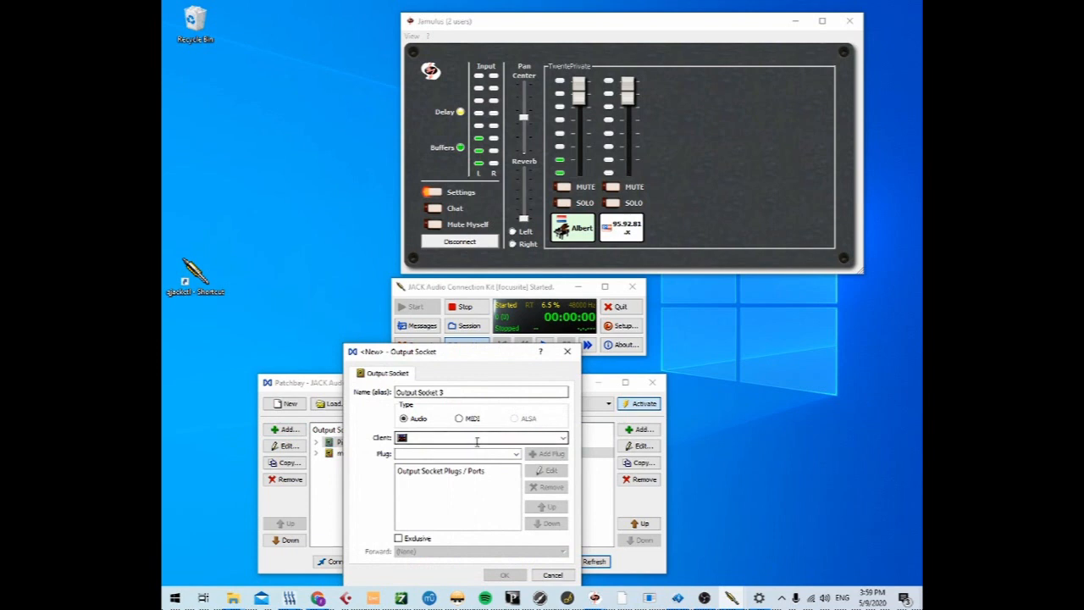
{"action": "left_click", "coordinate": [562, 437]}
{"action": "left_click", "coordinate": [513, 456]}
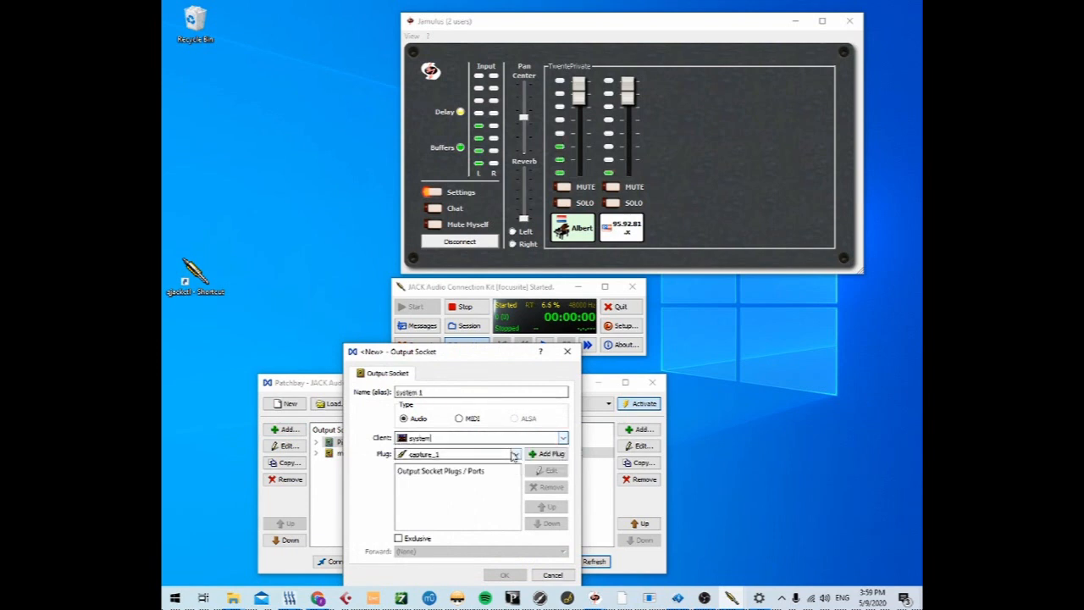
{"action": "left_click", "coordinate": [515, 455]}
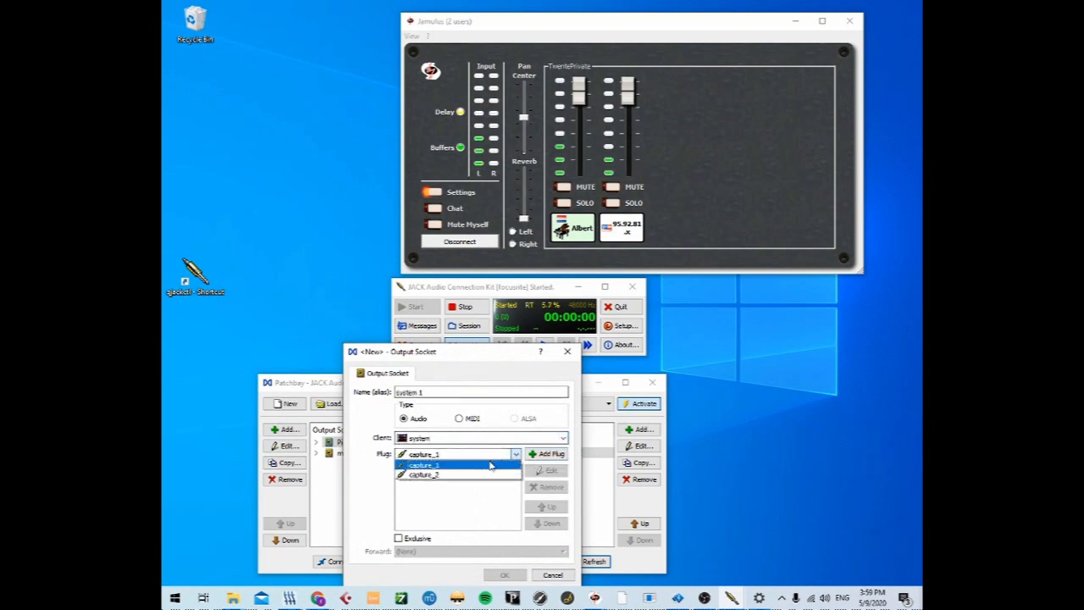
{"action": "left_click", "coordinate": [489, 466]}
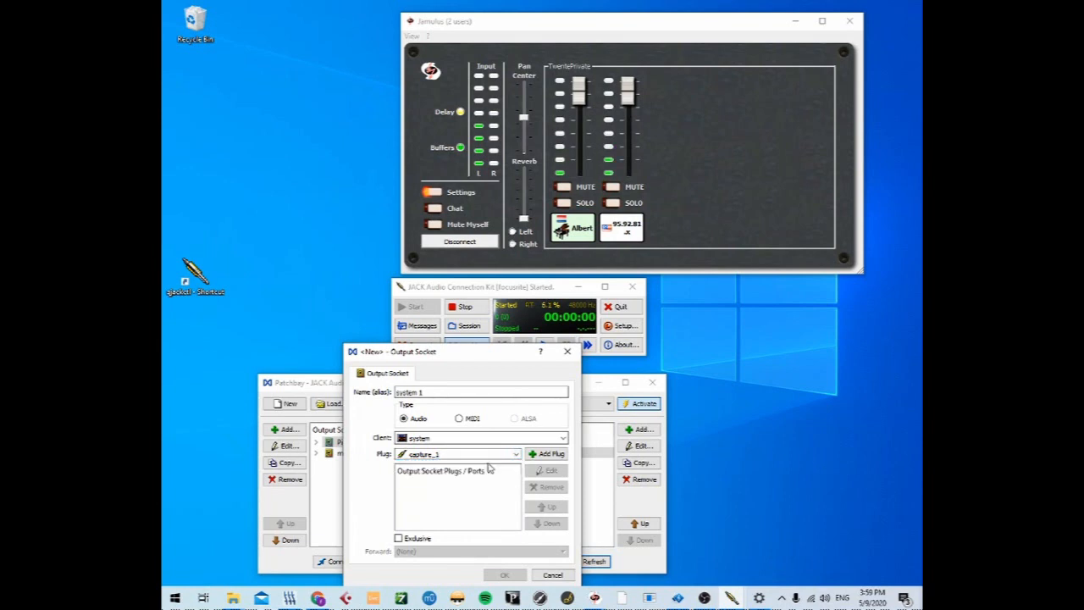
{"action": "left_click", "coordinate": [544, 454]}
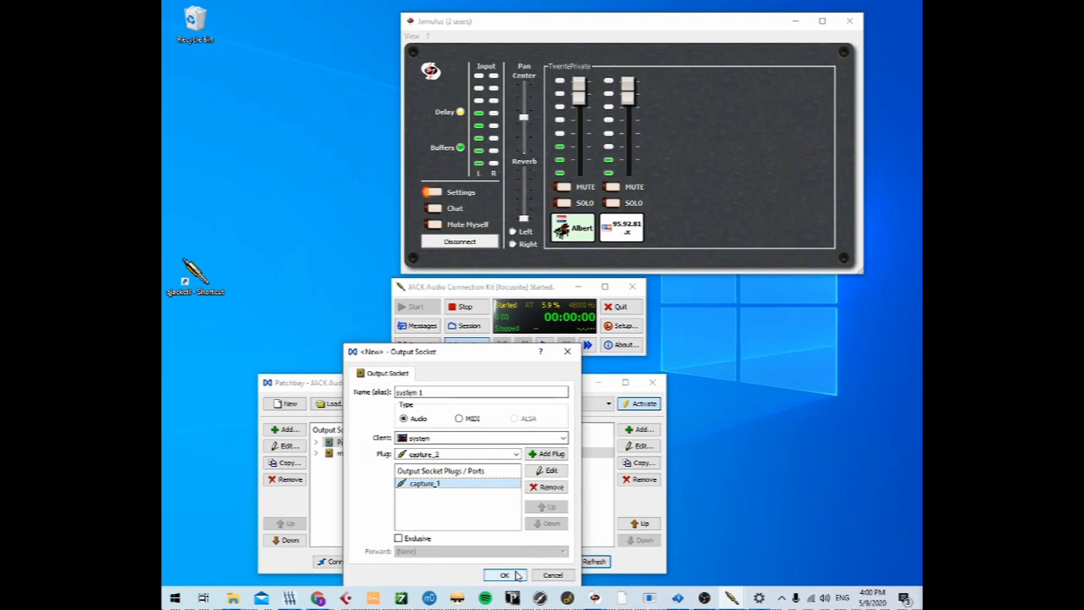
{"action": "left_click", "coordinate": [505, 576]}
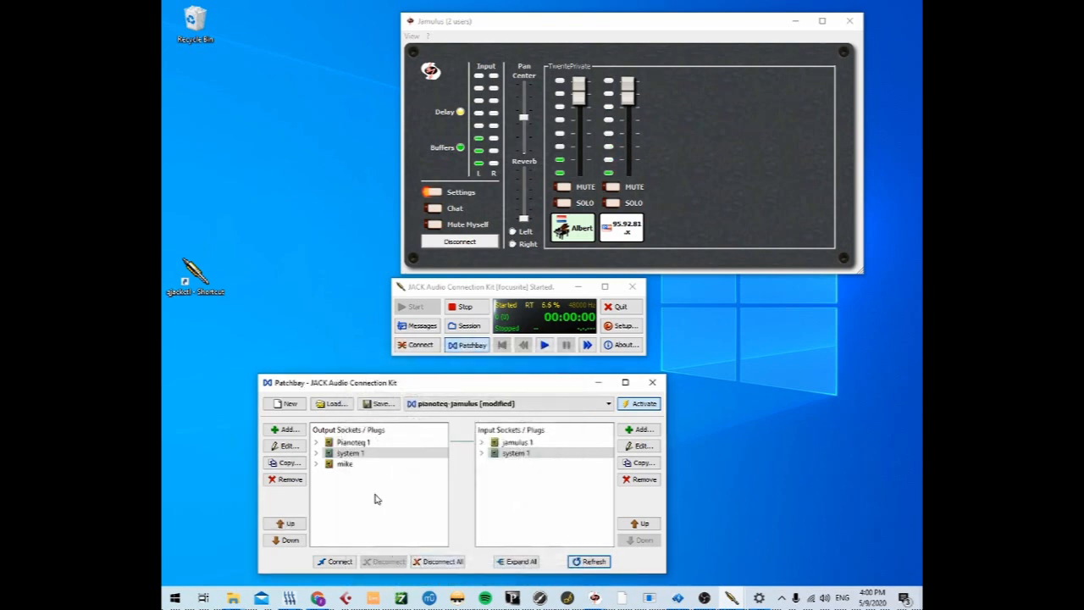
Step: Connect the mike output socket to the jamulus 1 input socket
{"action": "left_click", "coordinate": [347, 464]}
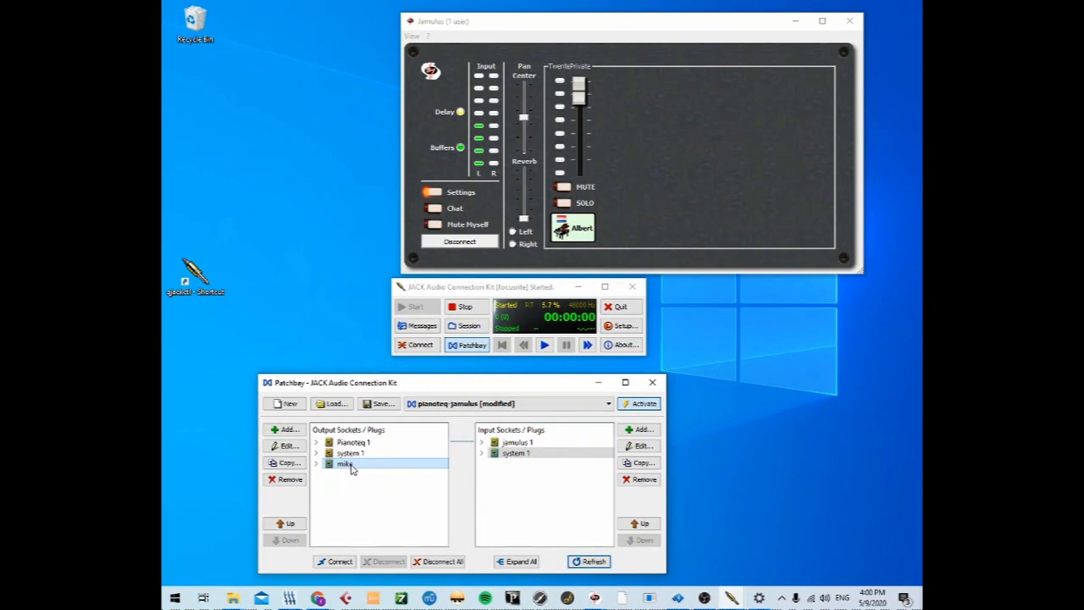
{"action": "left_click", "coordinate": [519, 443]}
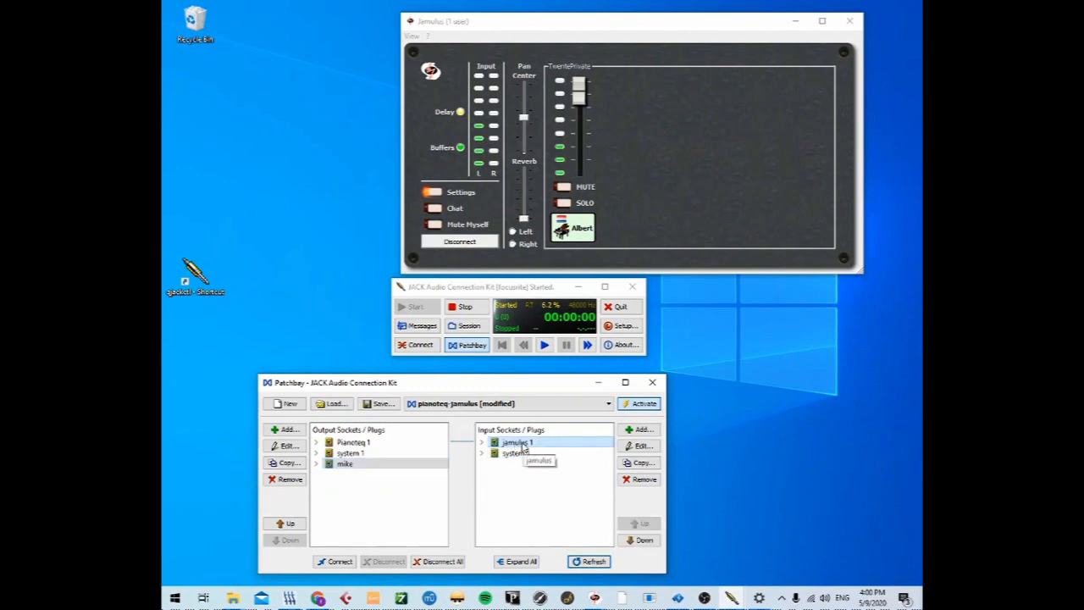
{"action": "left_click", "coordinate": [339, 563]}
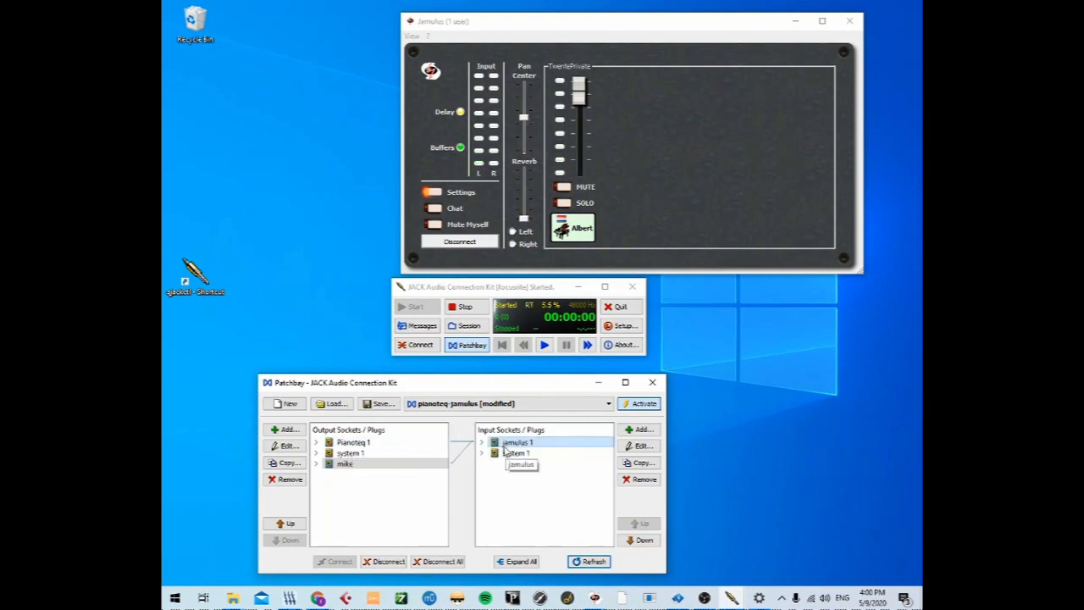
Step: Remove the mike output socket from the patchbay and confirm its removal
{"action": "left_click", "coordinate": [352, 503]}
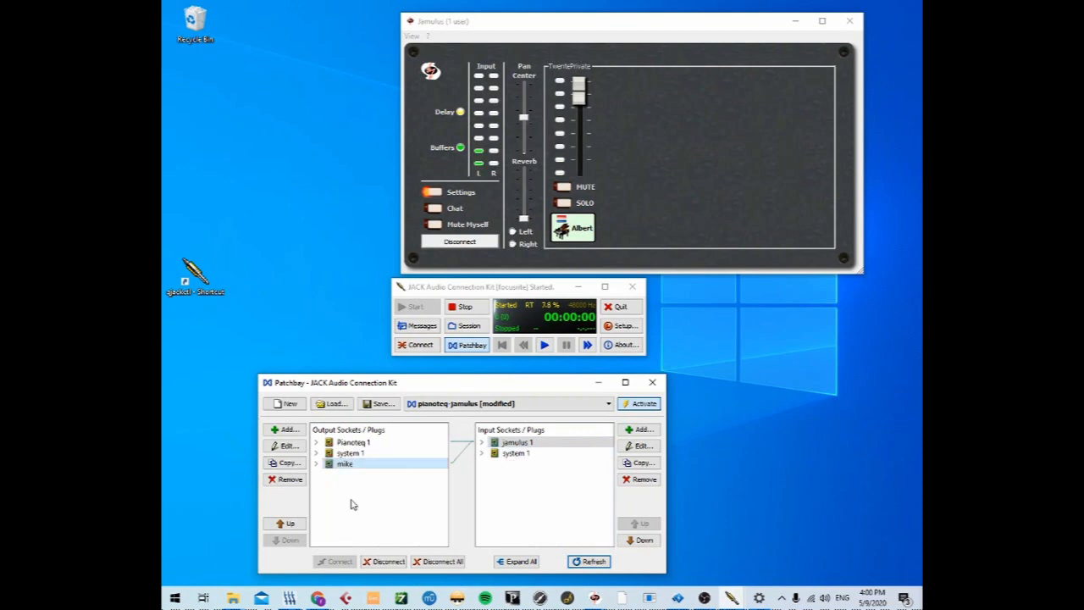
{"action": "left_click", "coordinate": [296, 481]}
{"action": "left_click", "coordinate": [475, 509]}
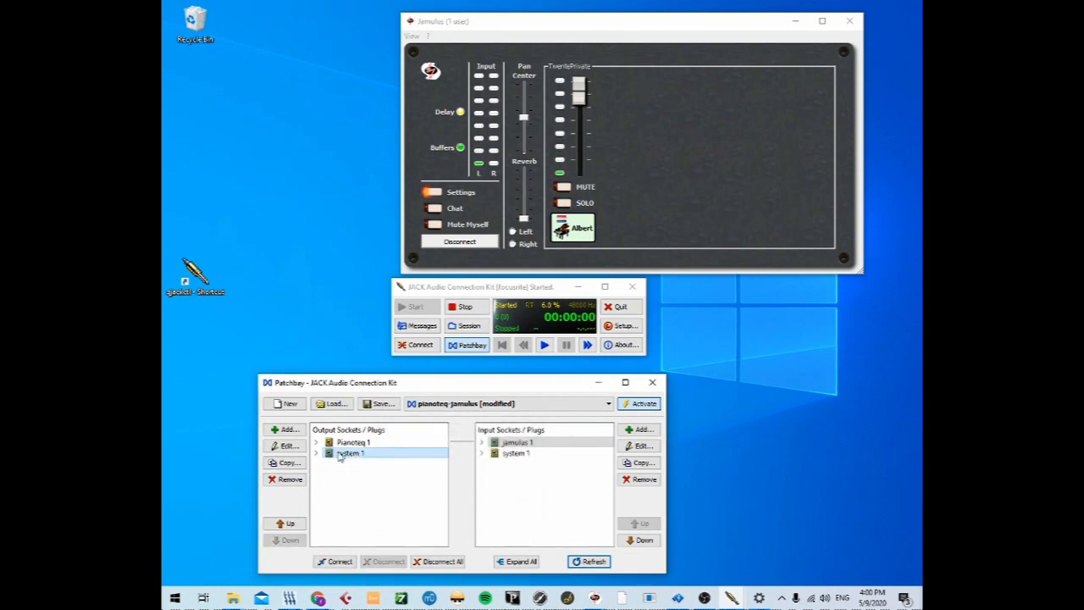
Step: Rename the system 1 output socket as microphone 1
{"action": "left_click", "coordinate": [284, 447]}
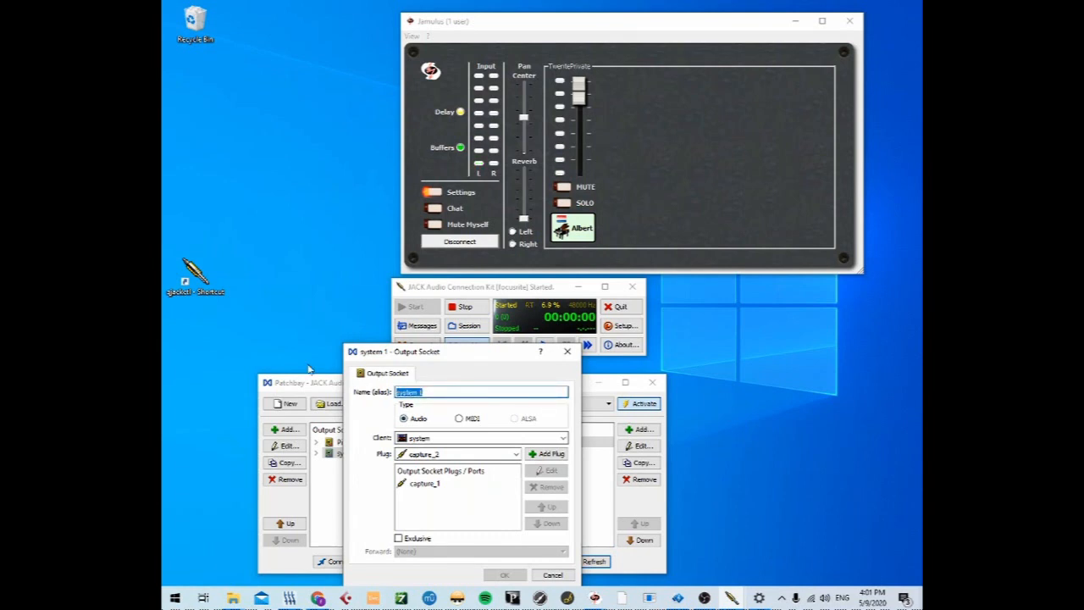
{"action": "type", "text": "microfo"}
{"action": "key", "text": "BackSpace"}
{"action": "type", "text": "phone 1"}
{"action": "left_click", "coordinate": [504, 576]}
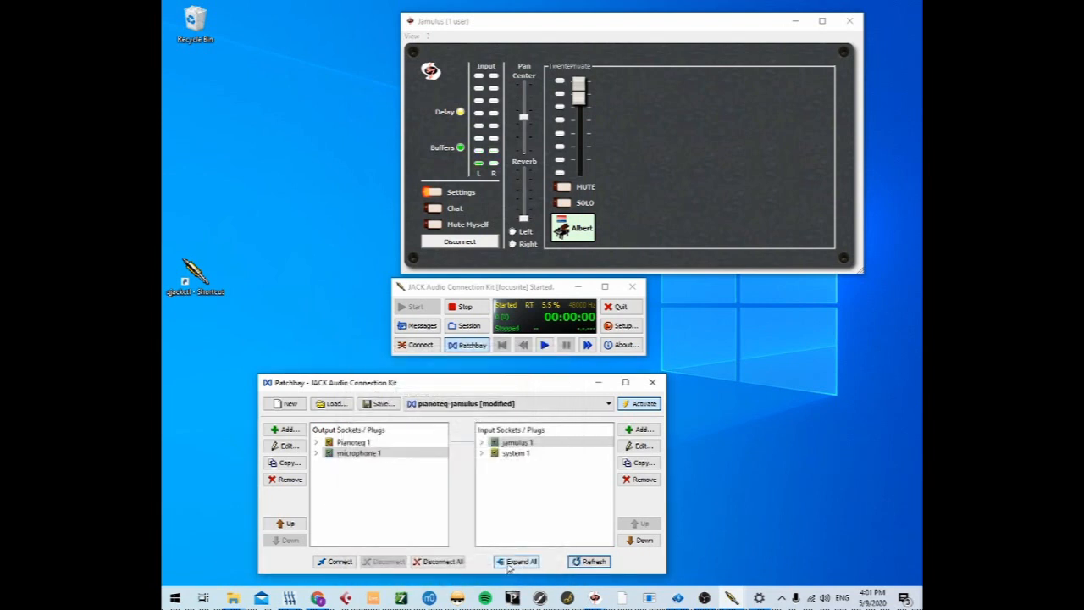
Step: Connect the microphone 1 output socket to the jamulus 1 input socket
{"action": "left_click", "coordinate": [359, 455]}
{"action": "left_click", "coordinate": [515, 442]}
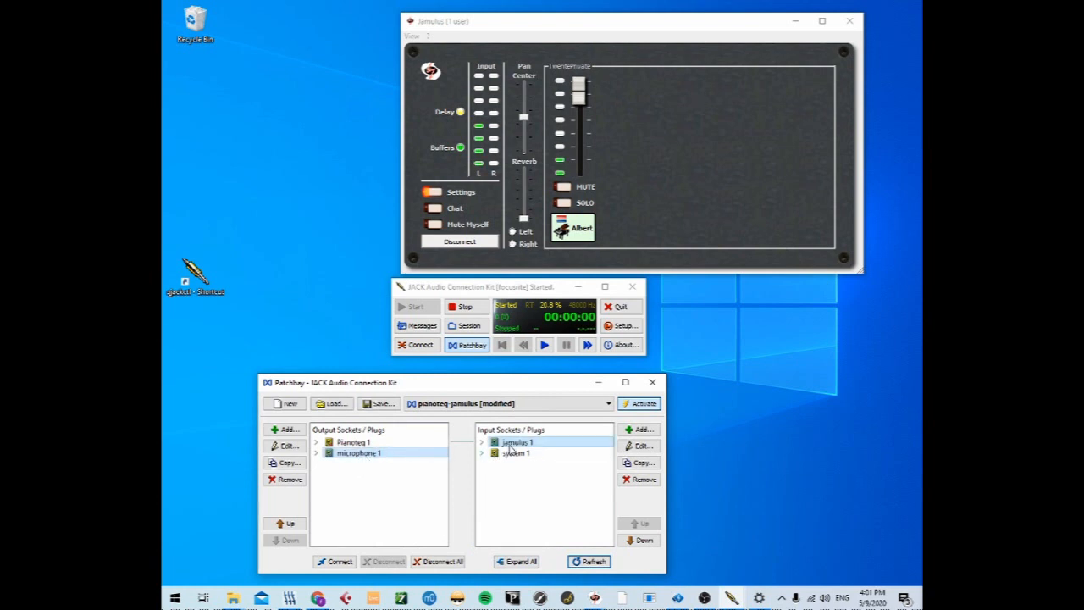
{"action": "left_click", "coordinate": [336, 561]}
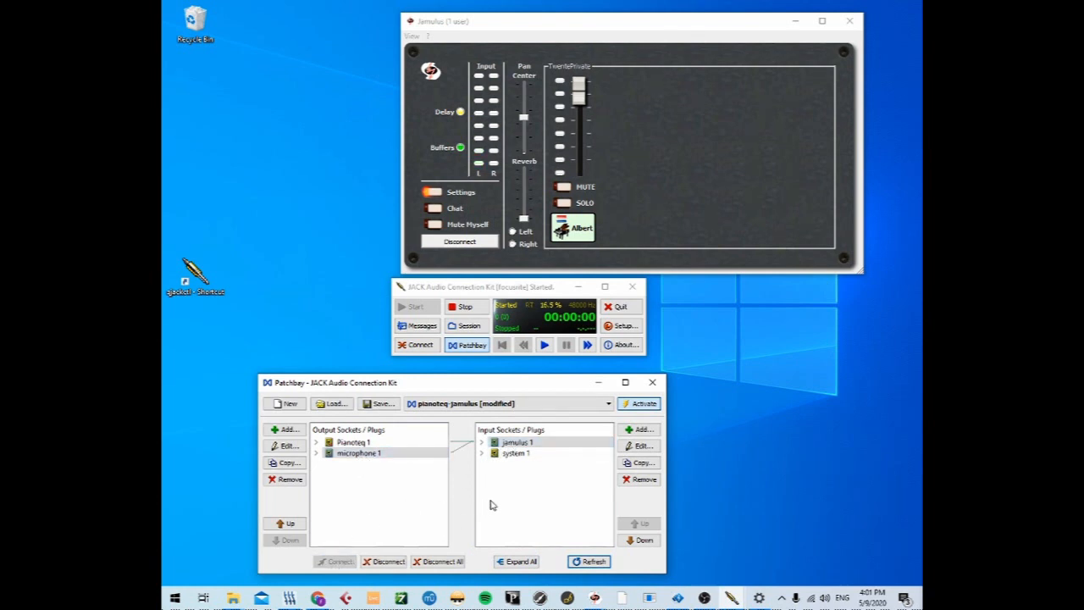
Step: Add an audio output socket for the jamulus client with the plugs out1 and out2
{"action": "left_click", "coordinate": [297, 434]}
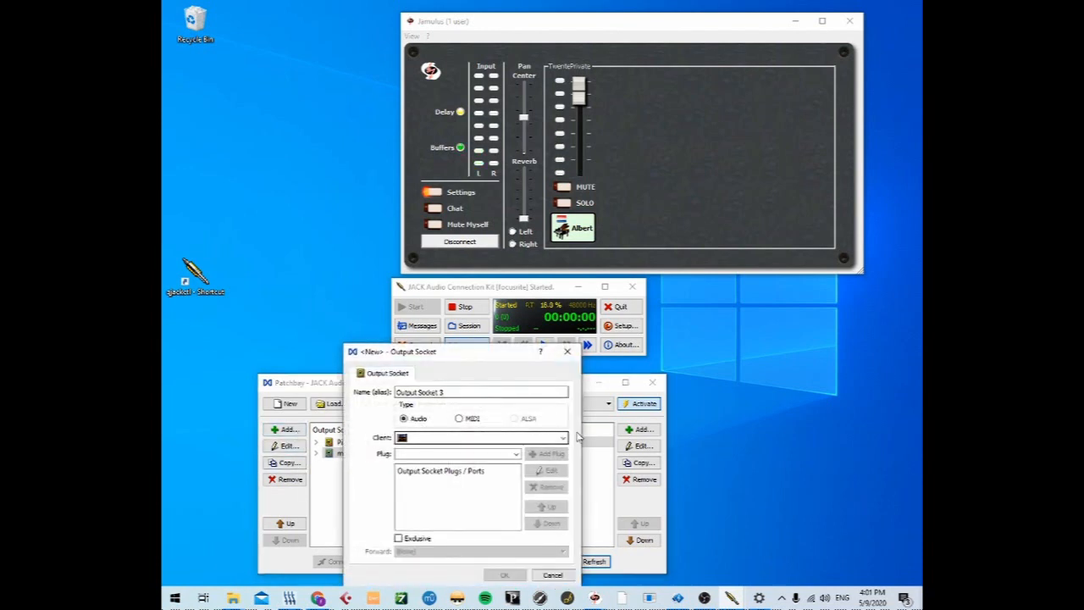
{"action": "left_click", "coordinate": [560, 438]}
{"action": "left_click", "coordinate": [515, 459]}
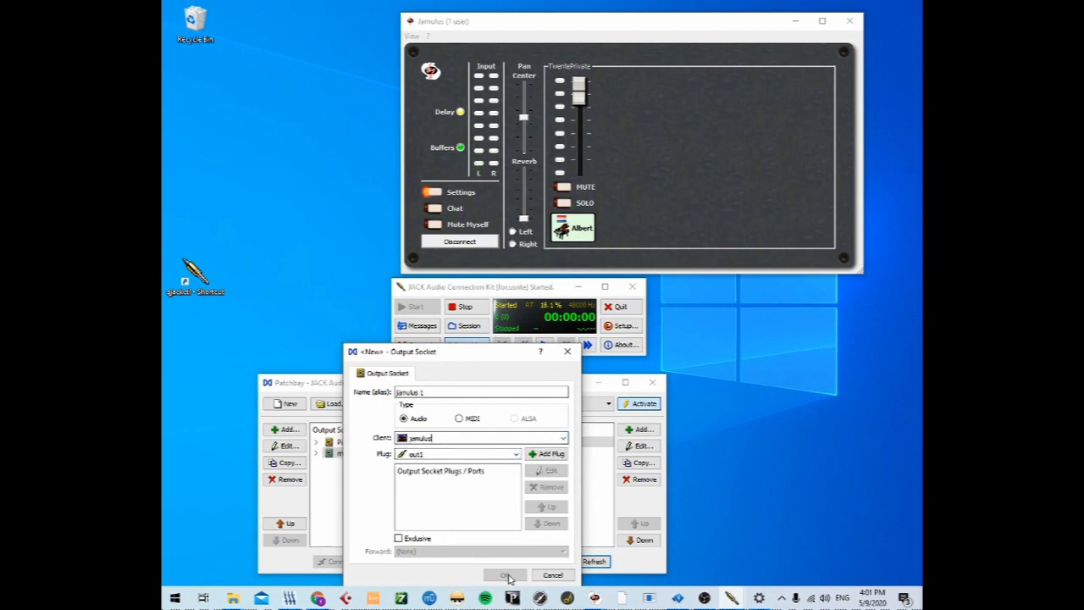
{"action": "left_click", "coordinate": [545, 455]}
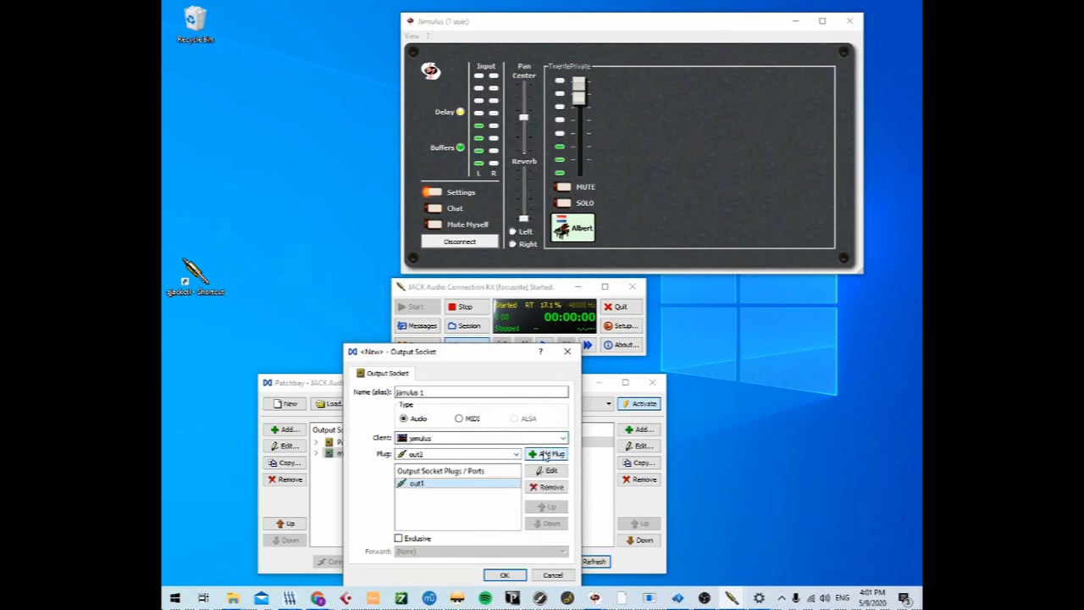
{"action": "left_click", "coordinate": [545, 455]}
{"action": "left_click", "coordinate": [506, 575]}
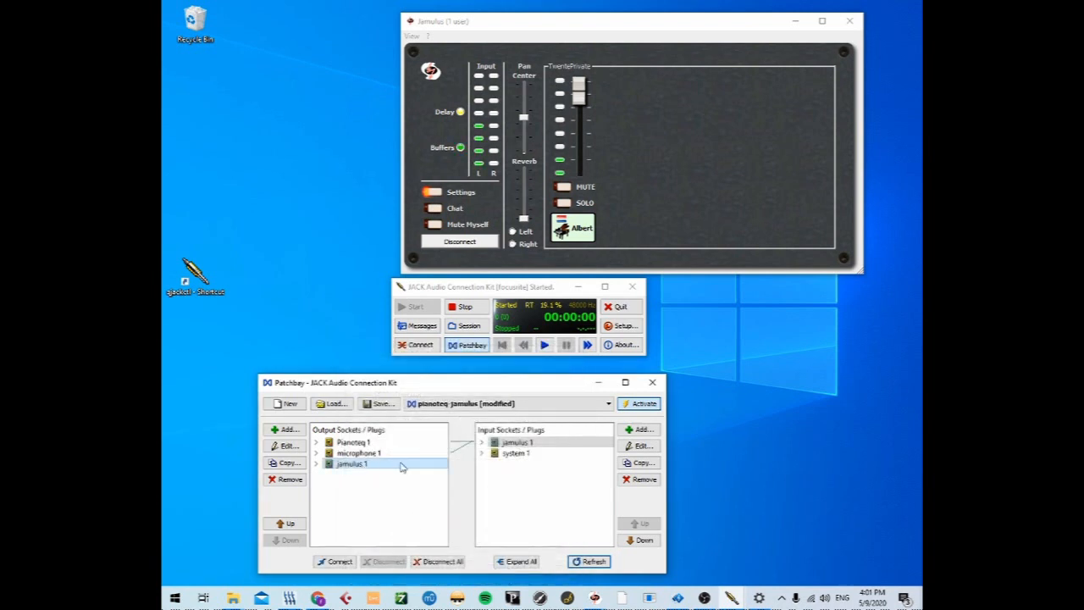
Step: Connect the jamulus 1 output socket to the system 1 input socket and save the patchbay as "pianoteq-jamulus (demo)"
{"action": "left_click", "coordinate": [507, 455]}
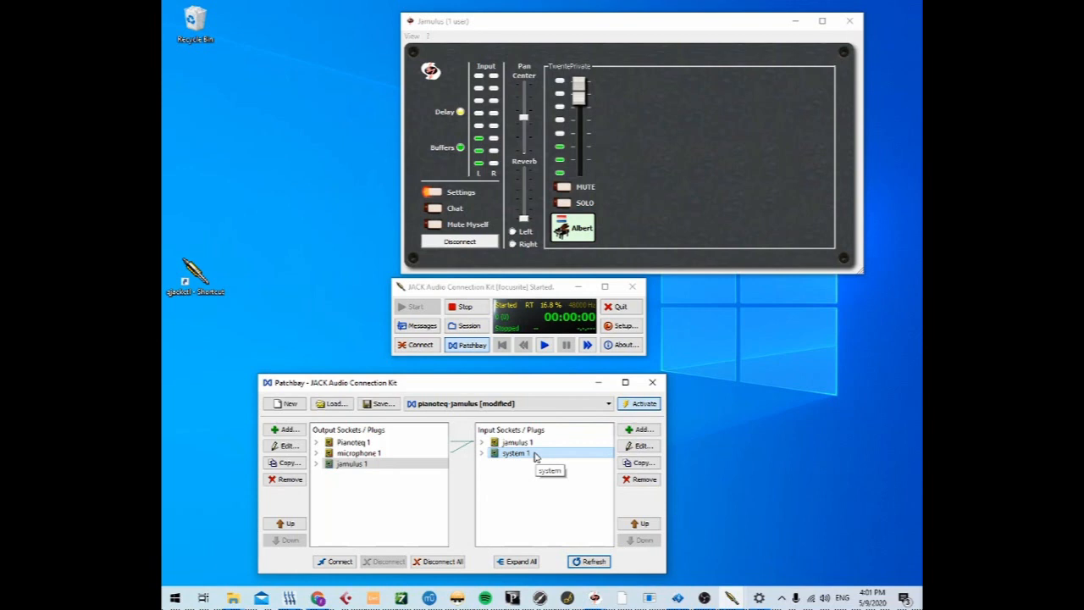
{"action": "left_click", "coordinate": [338, 562]}
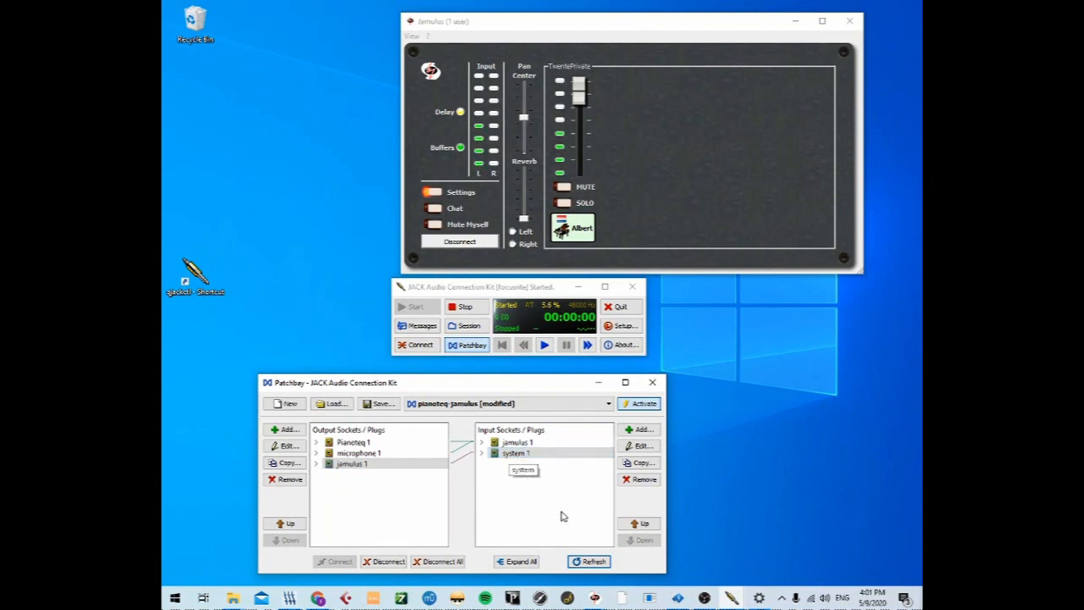
{"action": "left_click", "coordinate": [378, 404]}
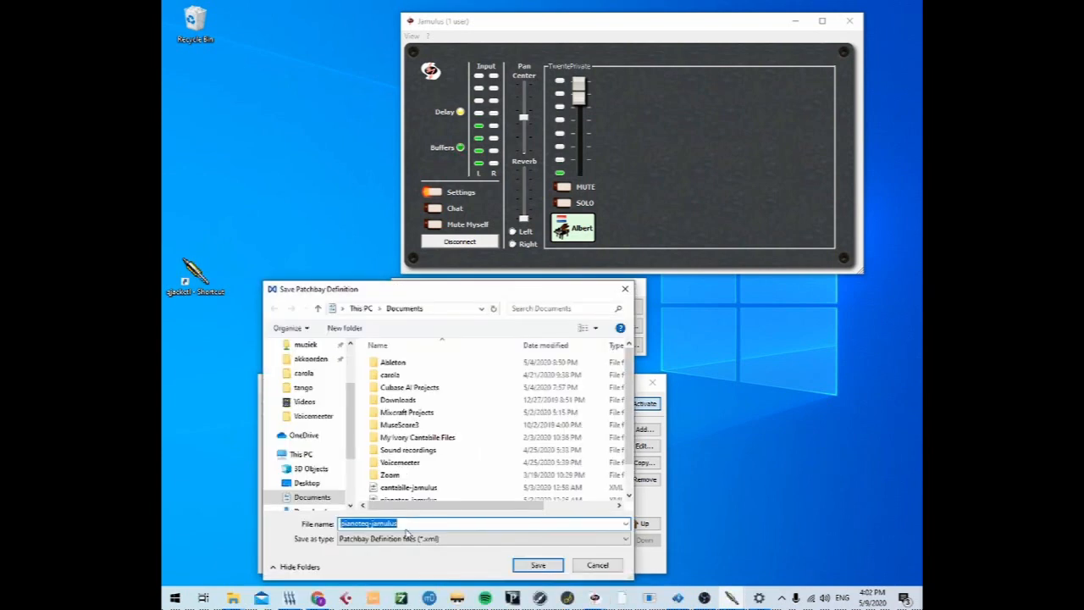
{"action": "left_click", "coordinate": [412, 525]}
{"action": "type", "text": "(demo"}
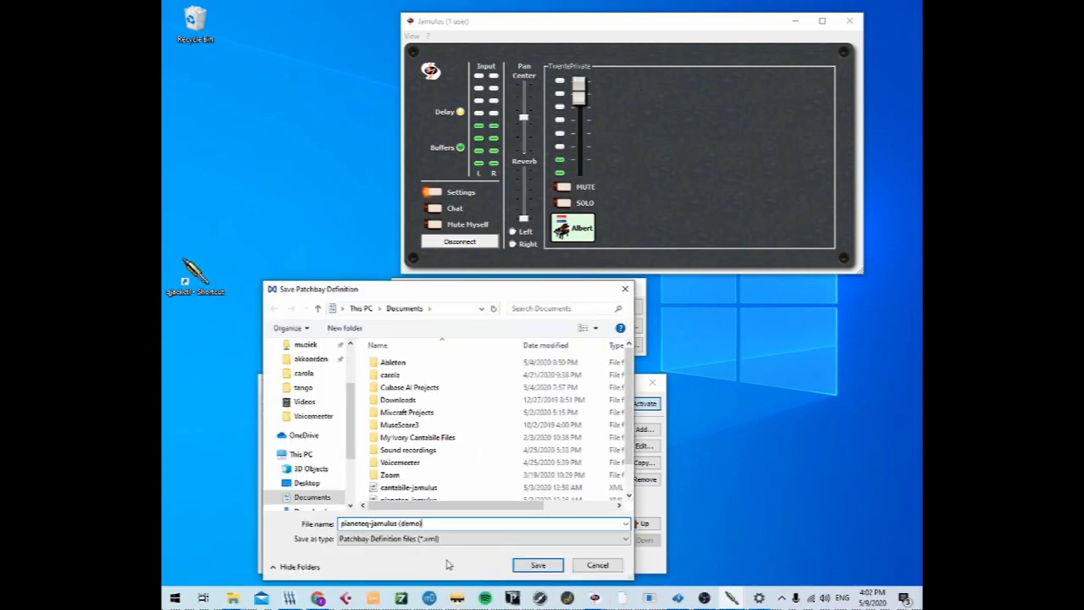
{"action": "left_click", "coordinate": [541, 566]}
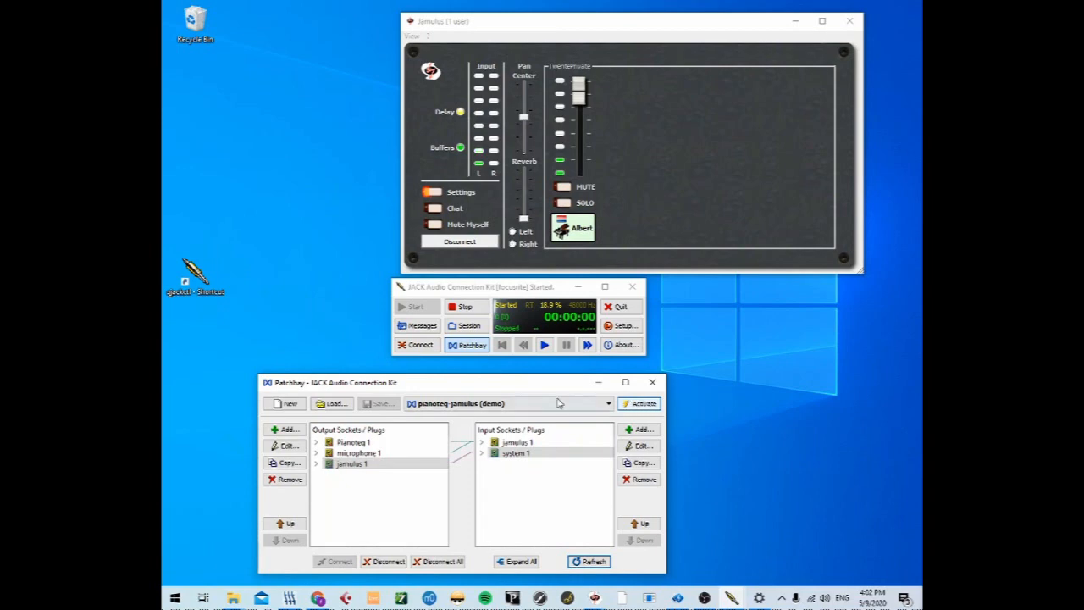
Step: Show the Connections window beside the Patchbay and disconnect all audio connections, accepting the removal of the patchbay connections
{"action": "left_click_drag", "start_coordinate": [533, 383], "coordinate": [745, 374]}
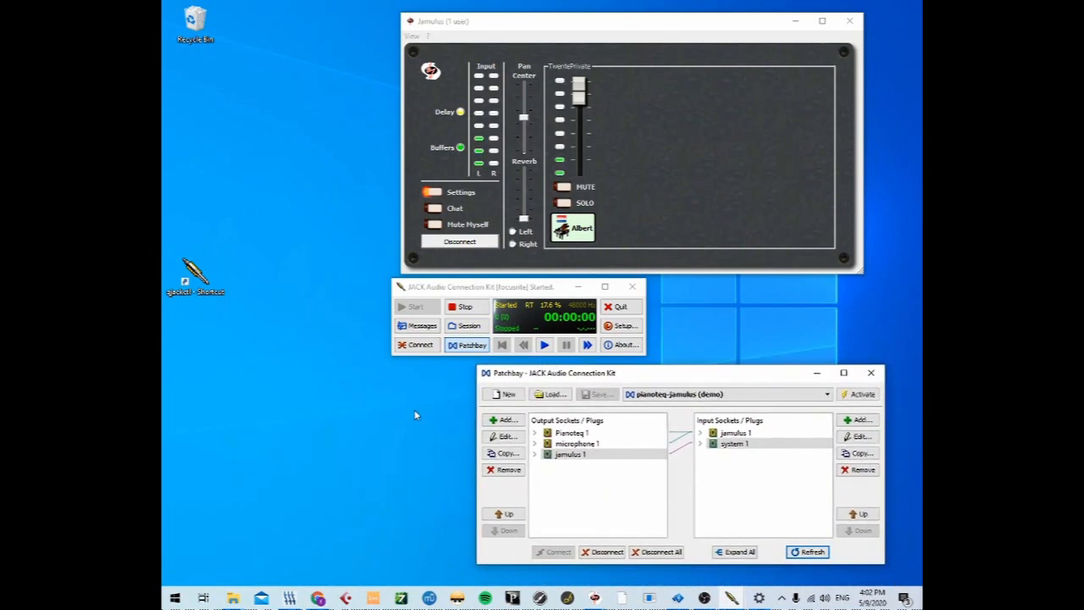
{"action": "left_click", "coordinate": [419, 345]}
{"action": "left_click_drag", "start_coordinate": [392, 400], "coordinate": [347, 393]}
{"action": "left_click", "coordinate": [285, 543]}
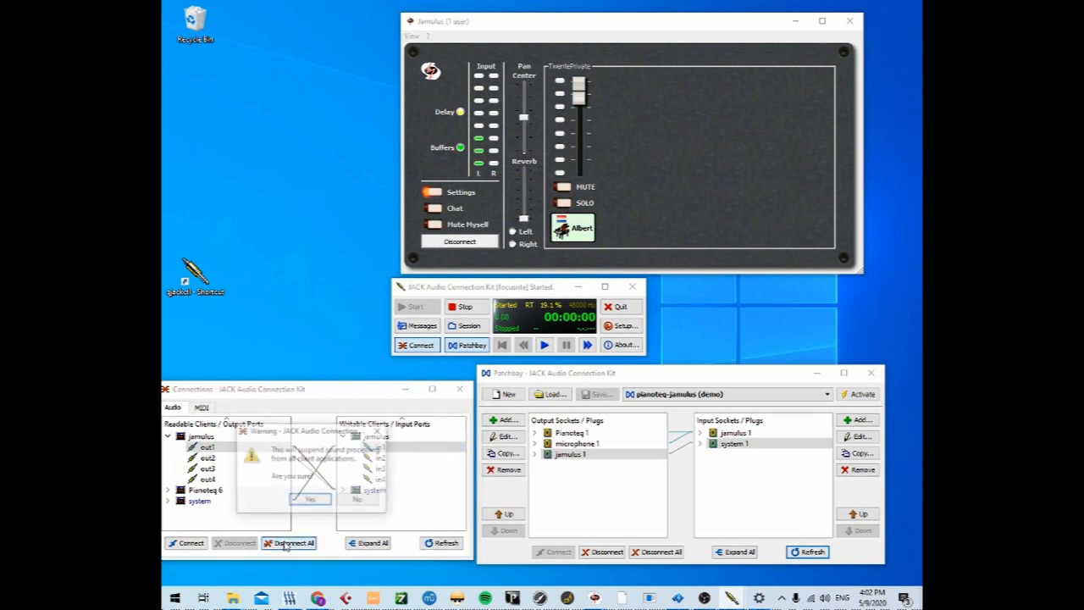
{"action": "left_click", "coordinate": [301, 505]}
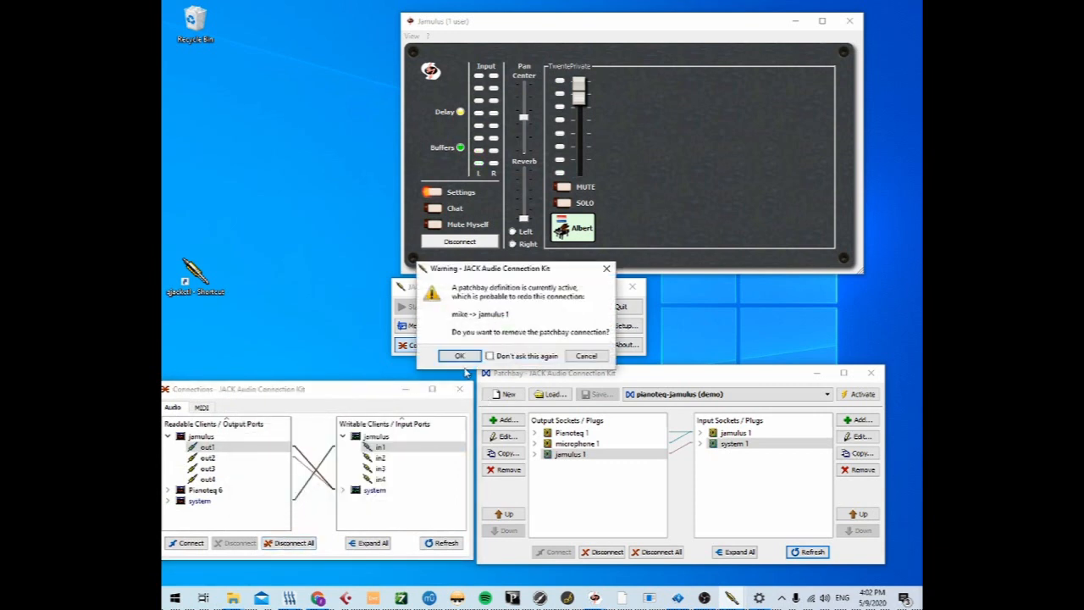
{"action": "left_click", "coordinate": [460, 356]}
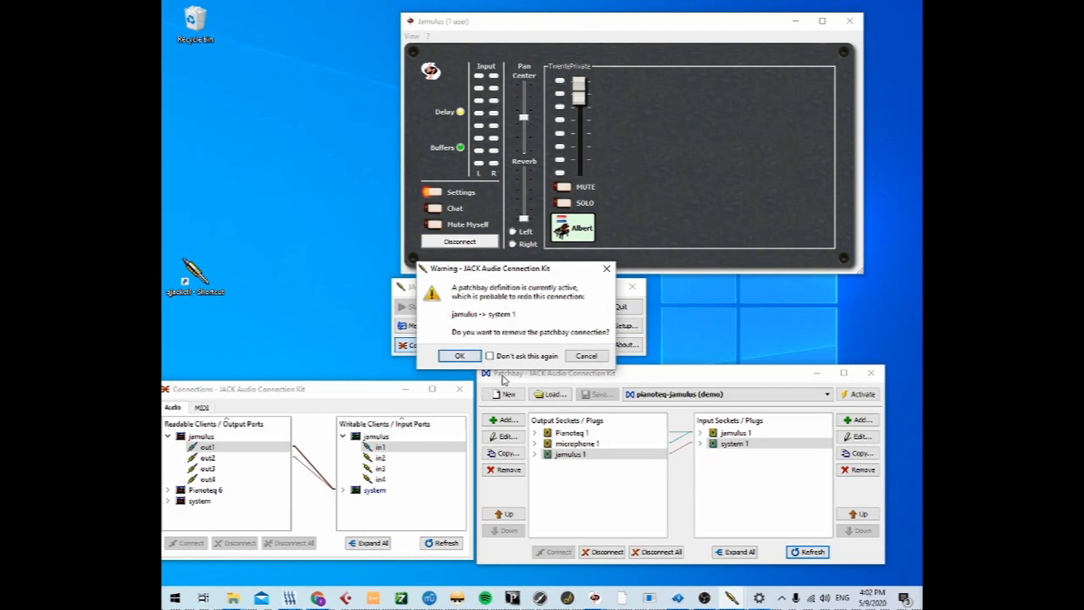
{"action": "left_click", "coordinate": [491, 356]}
{"action": "left_click", "coordinate": [459, 355]}
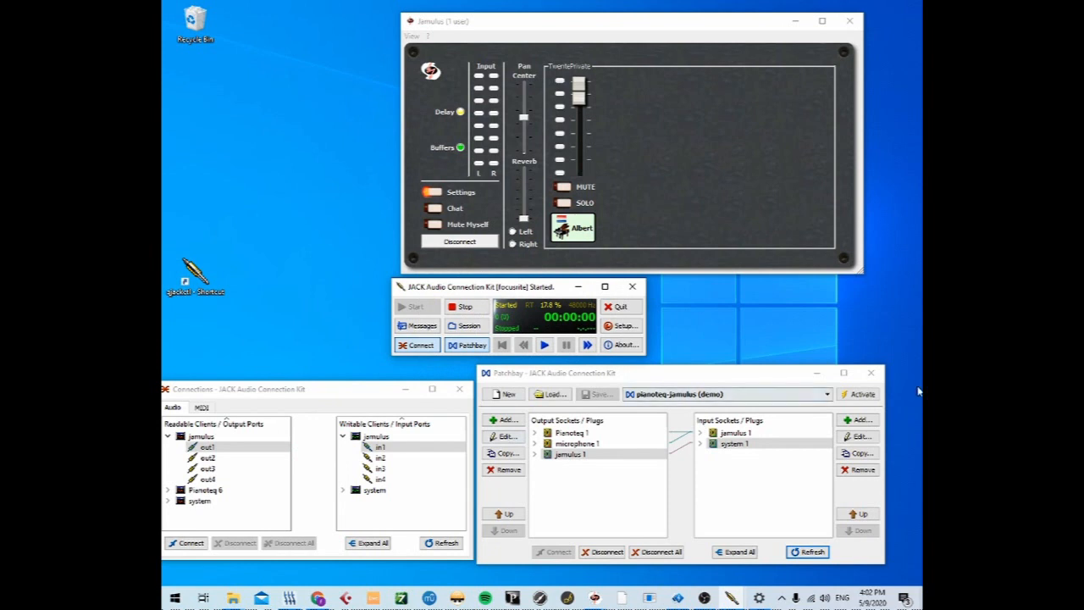
Step: Activate the pianoteq-jamulus (demo) patchbay and move the Connections window fully into view
{"action": "left_click", "coordinate": [855, 395]}
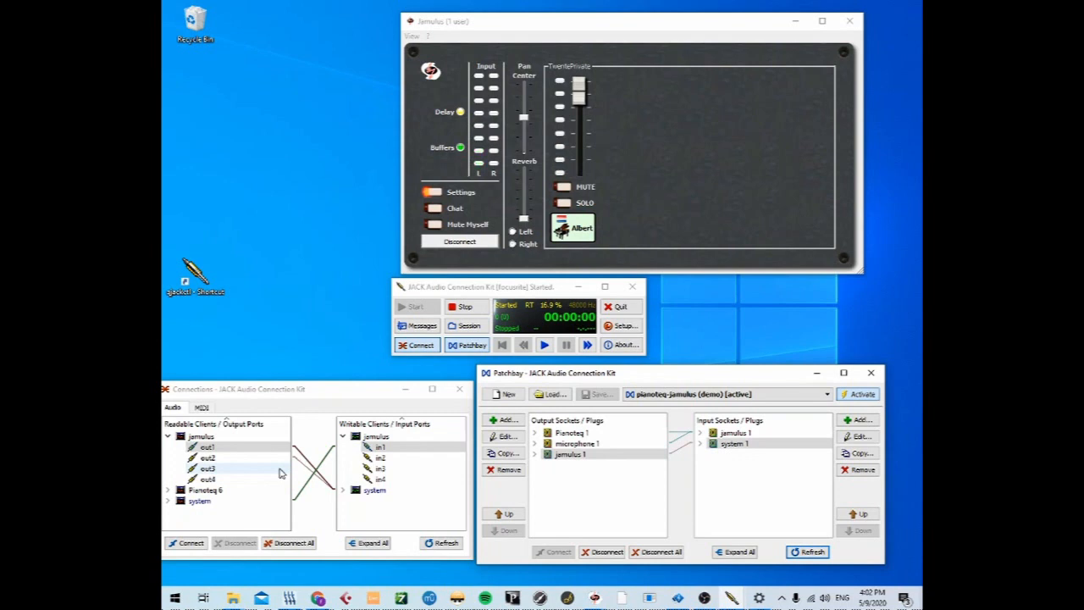
{"action": "left_click", "coordinate": [170, 493]}
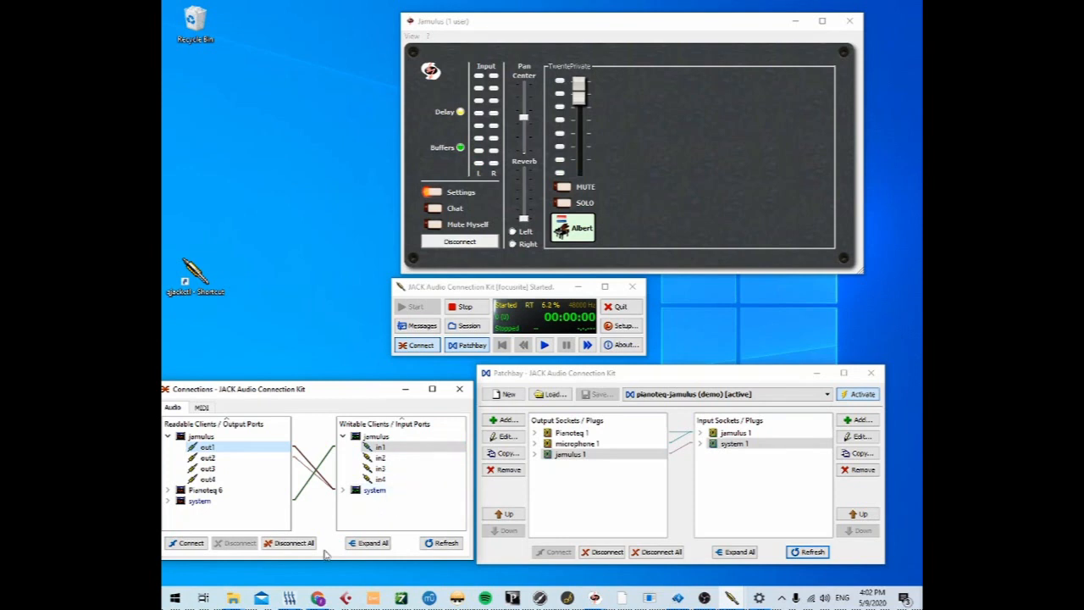
{"action": "left_click_drag", "start_coordinate": [360, 396], "coordinate": [375, 398]}
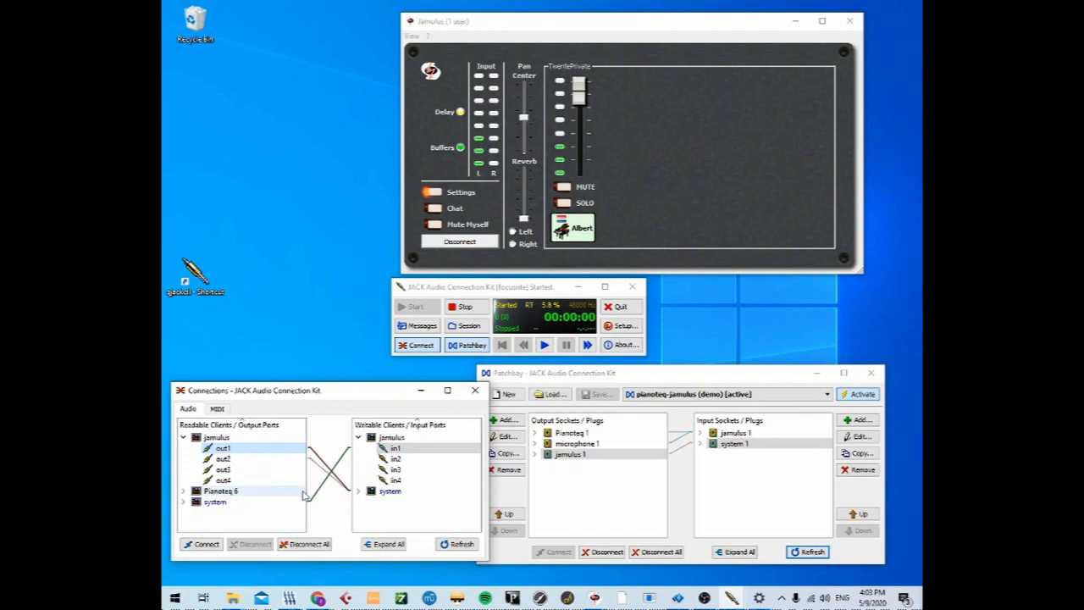
Step: Reposition the Jamulus window and bring its Settings window to the front
{"action": "left_click", "coordinate": [439, 194]}
{"action": "left_click_drag", "start_coordinate": [520, 32], "coordinate": [450, 31]}
{"action": "left_click", "coordinate": [599, 599]}
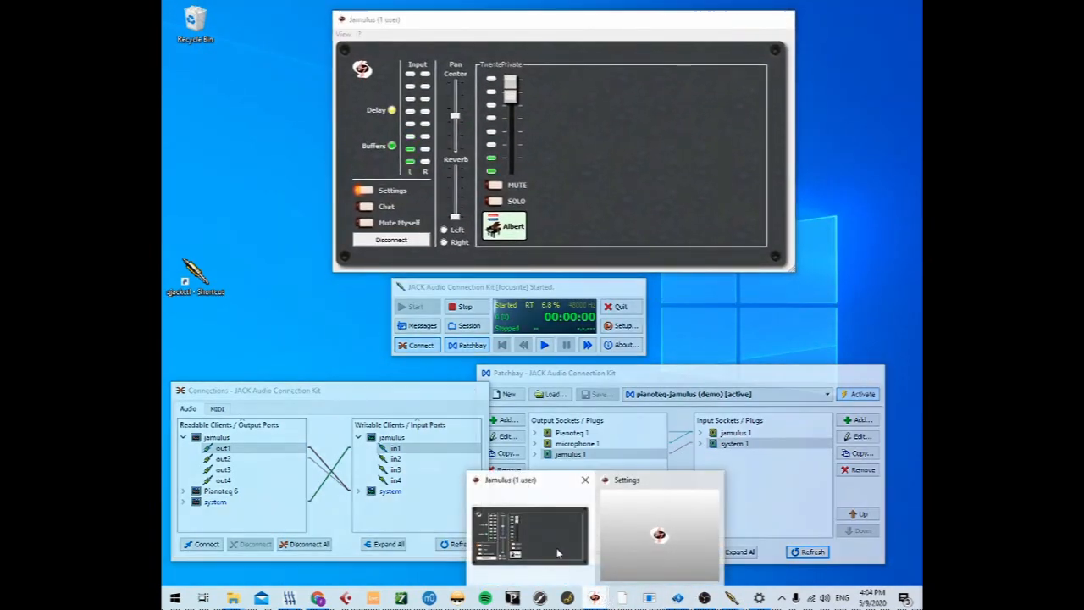
{"action": "left_click", "coordinate": [559, 553]}
{"action": "left_click", "coordinate": [595, 599]}
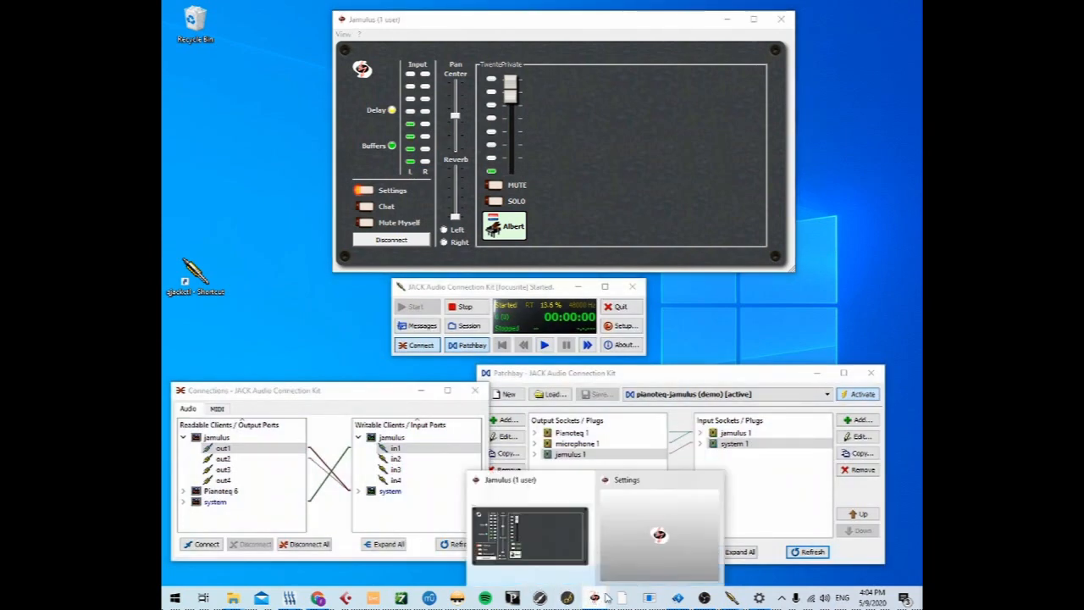
{"action": "left_click", "coordinate": [622, 555]}
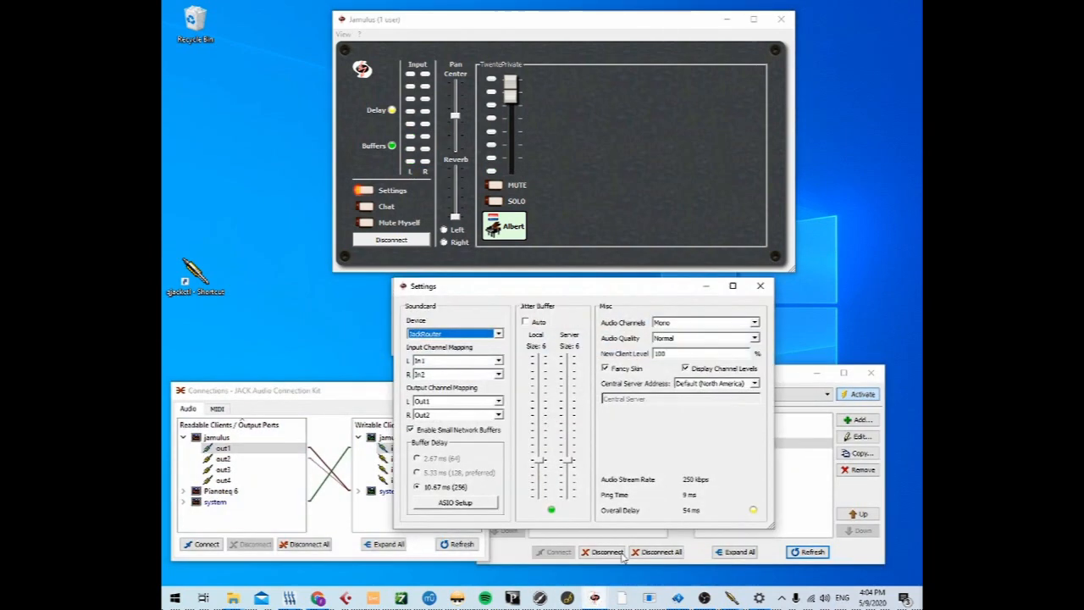
Step: Switch the Jamulus soundcard device to Focusrite USB ASIO and back to JackRouter
{"action": "left_click", "coordinate": [498, 333]}
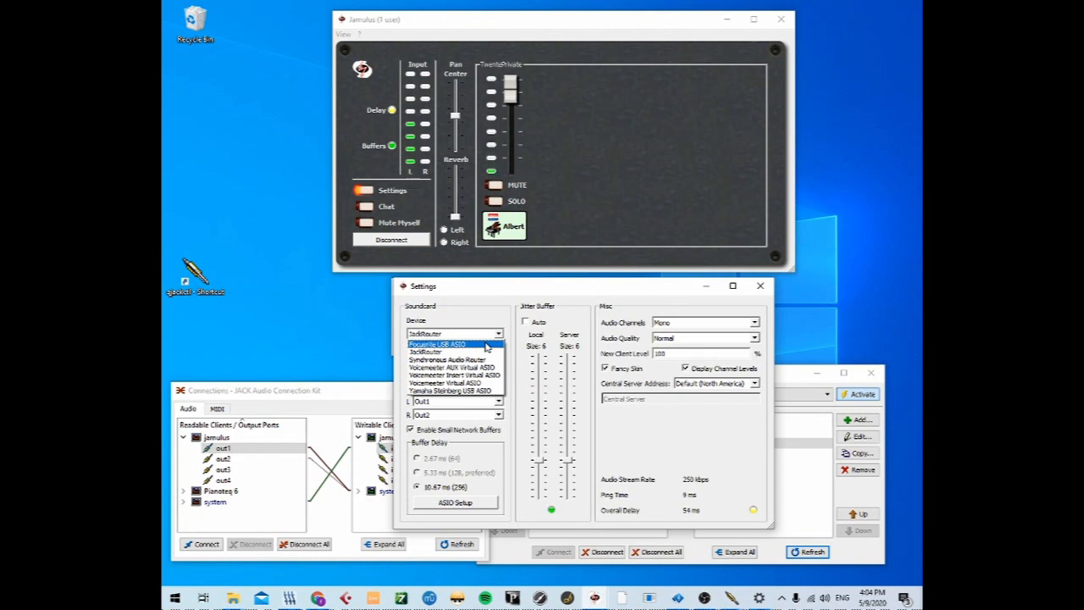
{"action": "left_click", "coordinate": [486, 344]}
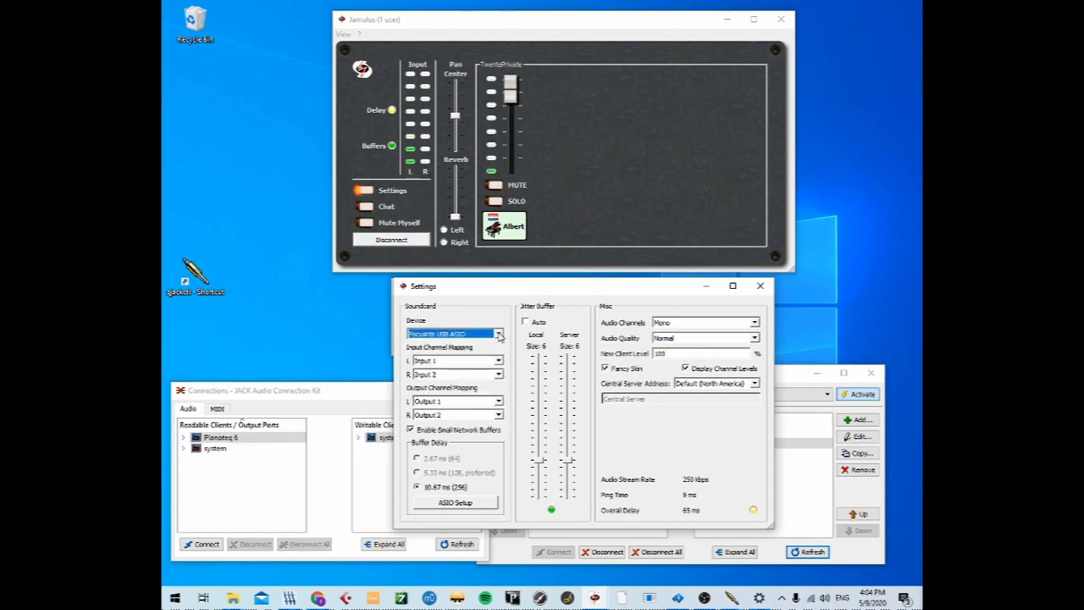
{"action": "left_click", "coordinate": [498, 334]}
{"action": "left_click", "coordinate": [484, 351]}
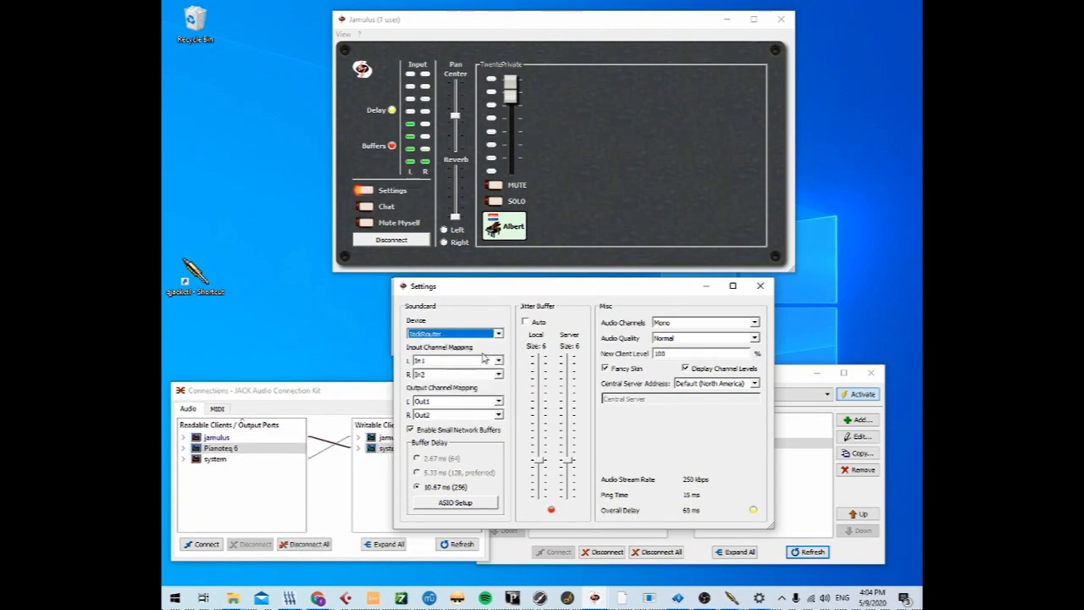
{"action": "left_click", "coordinate": [333, 509]}
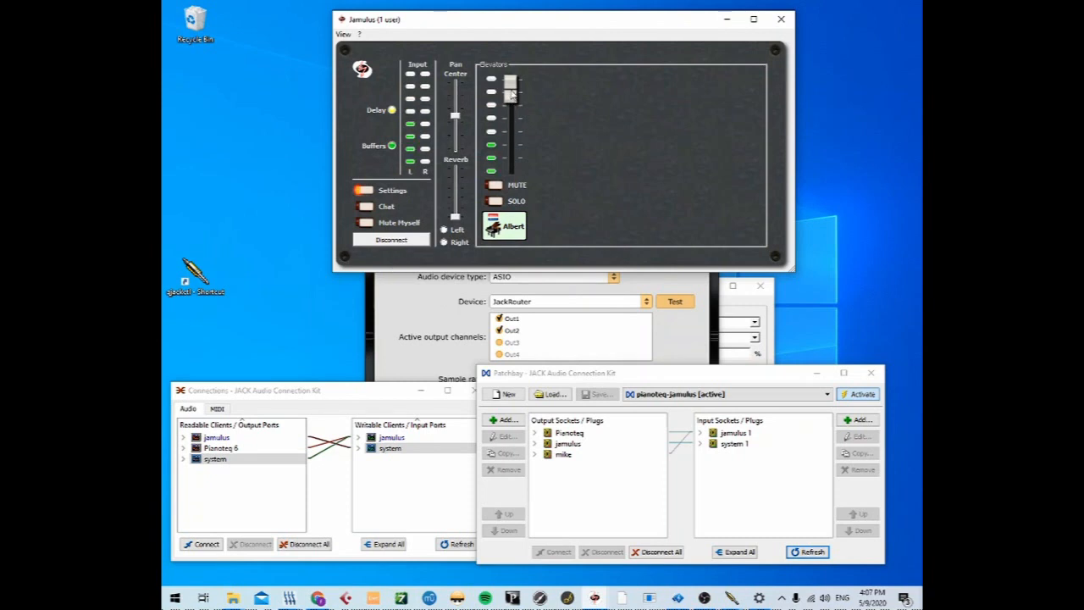
{"action": "mouse_move", "coordinate": [512, 96]}
{"action": "left_mouse_down"}
{"action": "mouse_move", "coordinate": [515, 152]}
{"action": "mouse_move", "coordinate": [520, 99]}
{"action": "left_mouse_up"}
{"action": "left_click", "coordinate": [341, 393]}
{"action": "left_click", "coordinate": [291, 457]}
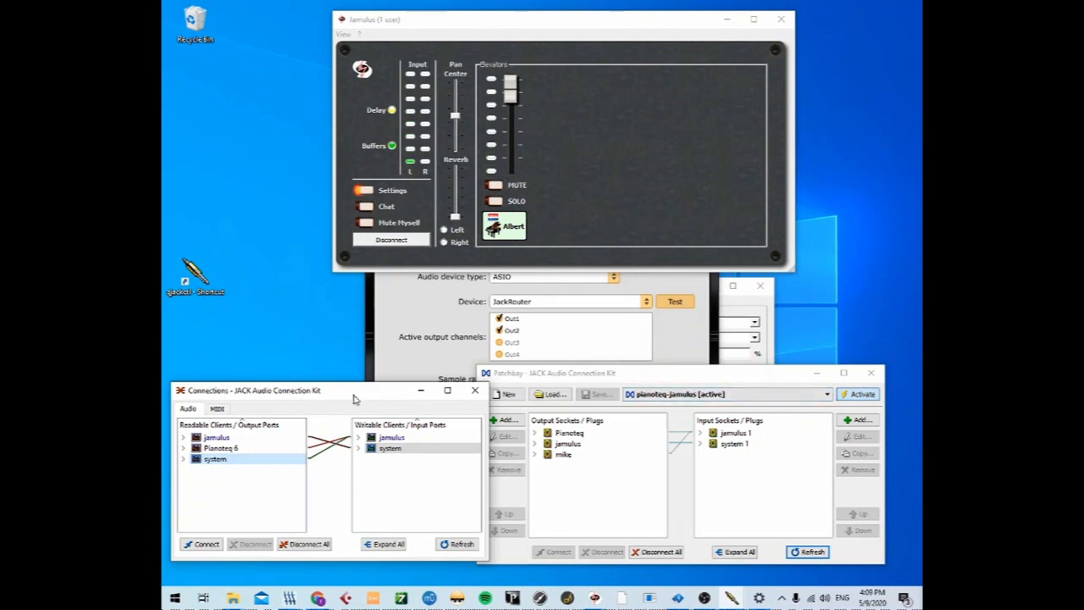
{"action": "left_click", "coordinate": [648, 386]}
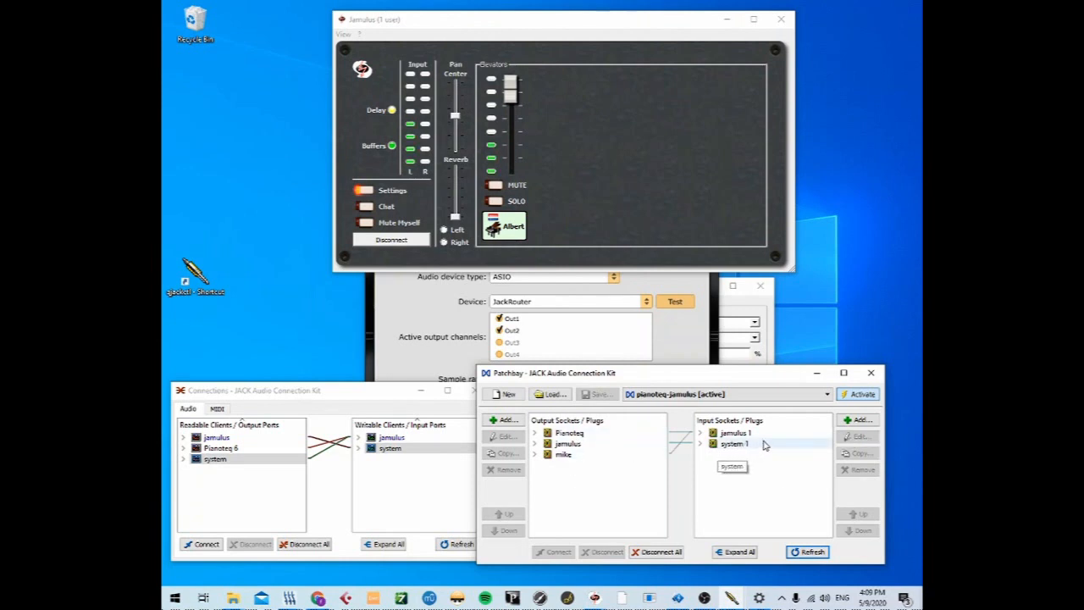
Step: Close the Patchbay window and reopen it from the main JACK Audio Connection Kit window
{"action": "left_click", "coordinate": [871, 373]}
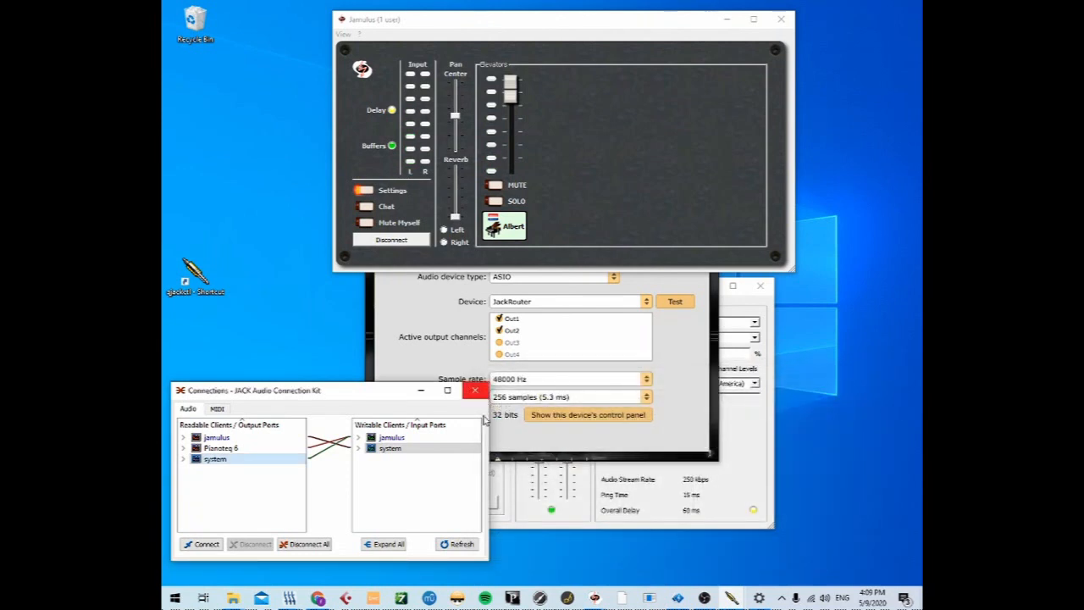
{"action": "mouse_move", "coordinate": [595, 602]}
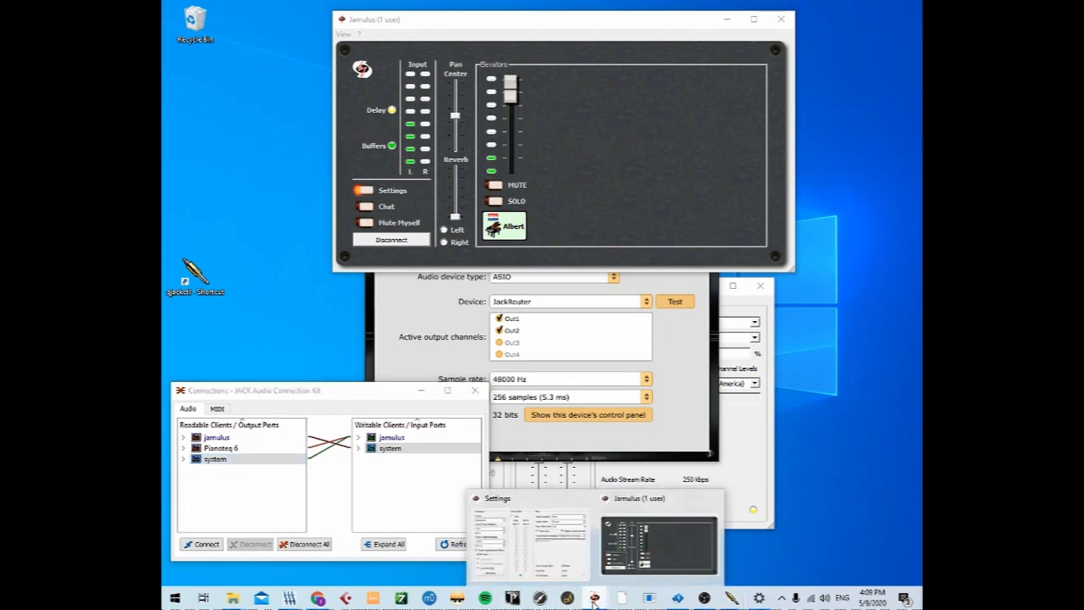
{"action": "mouse_move", "coordinate": [487, 585]}
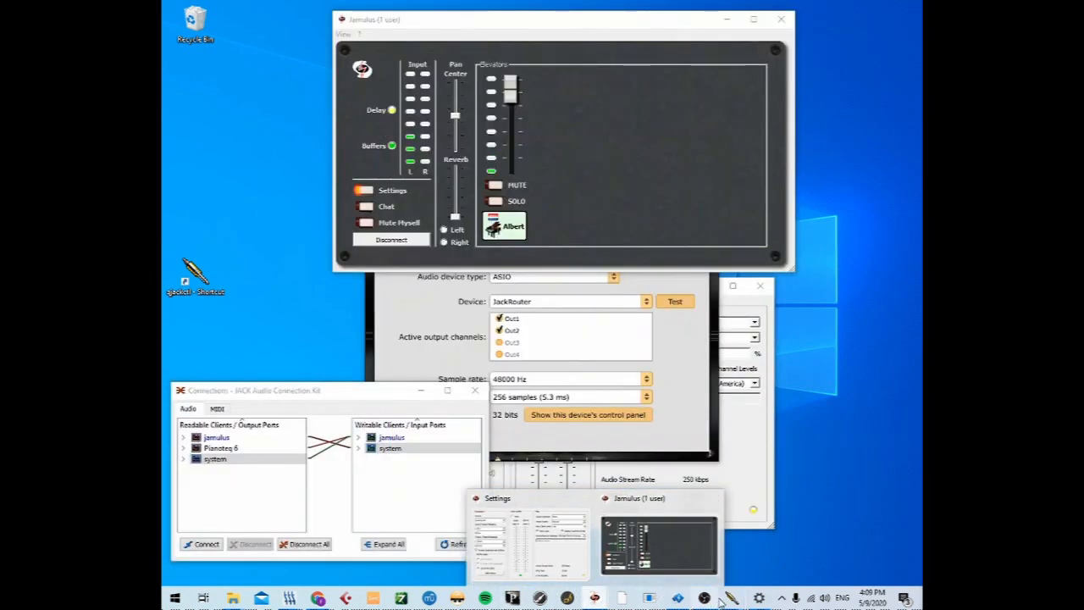
{"action": "mouse_move", "coordinate": [726, 590]}
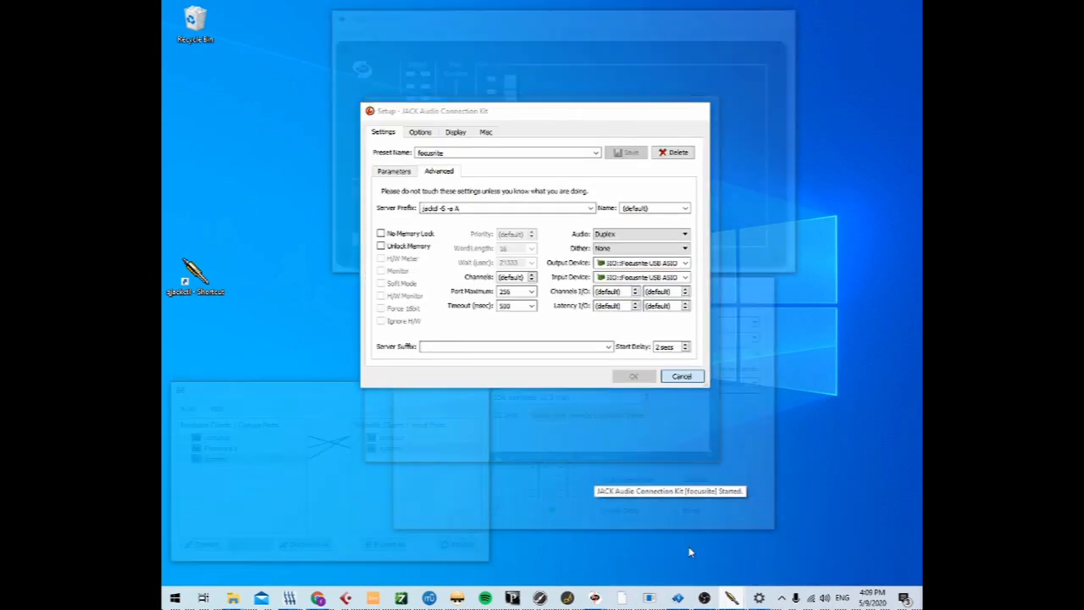
{"action": "left_click", "coordinate": [690, 552]}
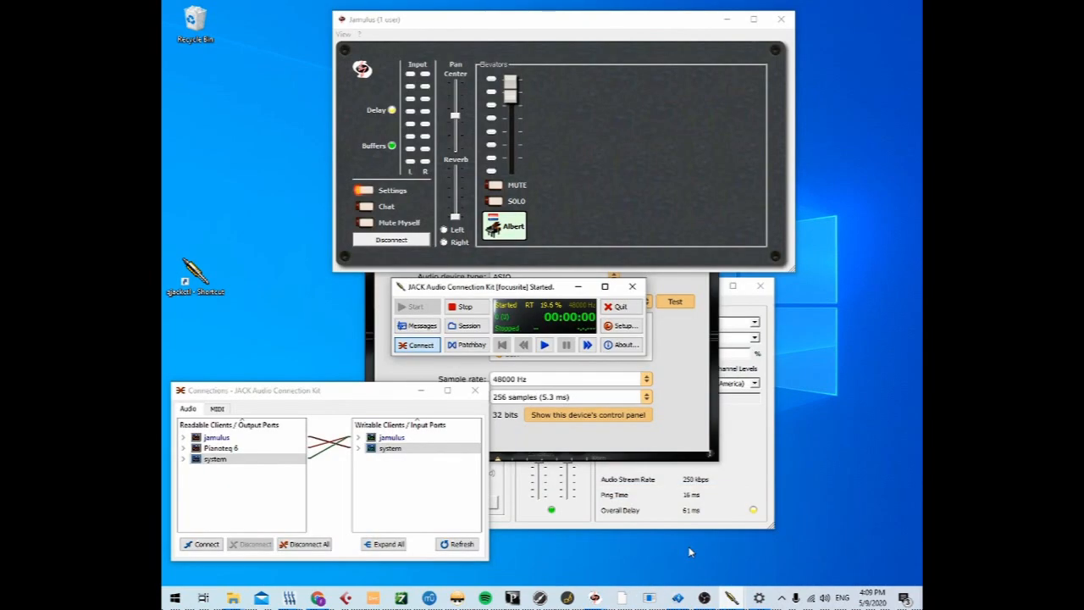
{"action": "left_click", "coordinate": [466, 348]}
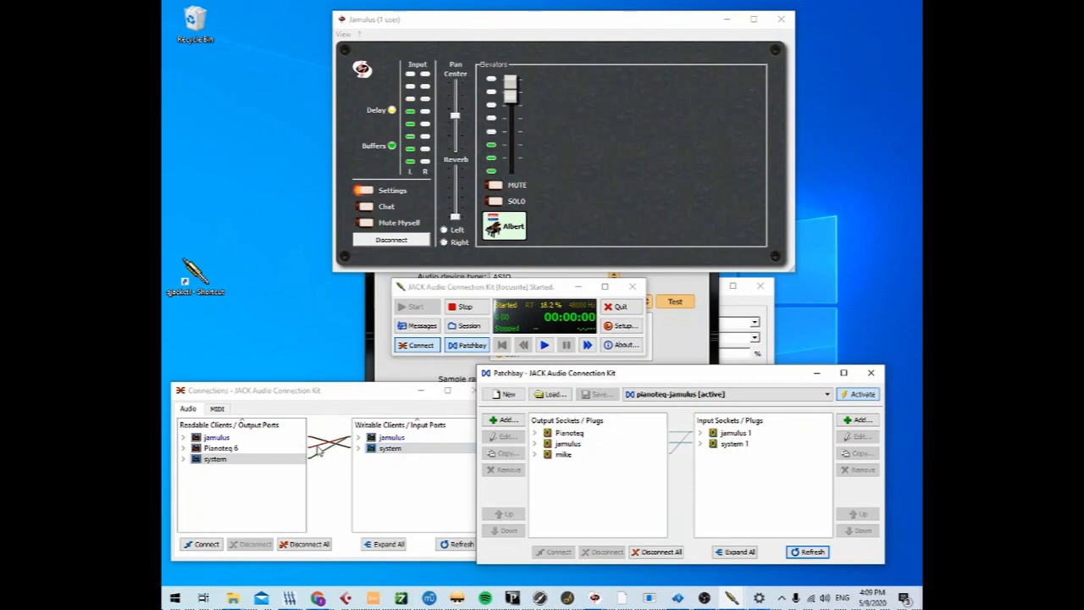
Step: Connect the Pianoteq 6 output port out1 to the system input port playback_1 in the Connections window
{"action": "left_click", "coordinate": [366, 453]}
{"action": "left_click", "coordinate": [250, 448]}
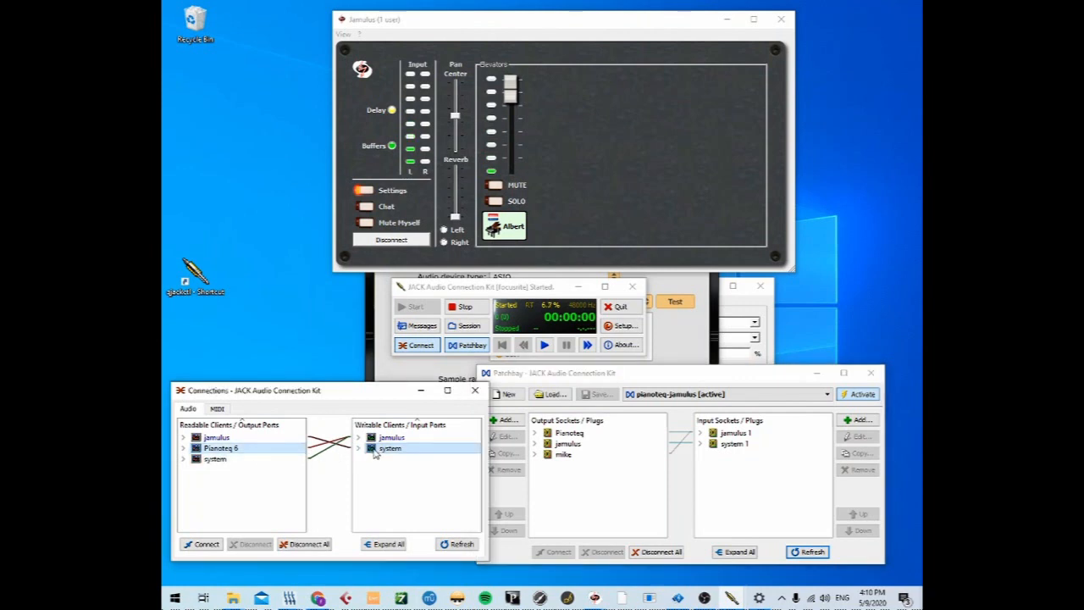
{"action": "left_click", "coordinate": [183, 448]}
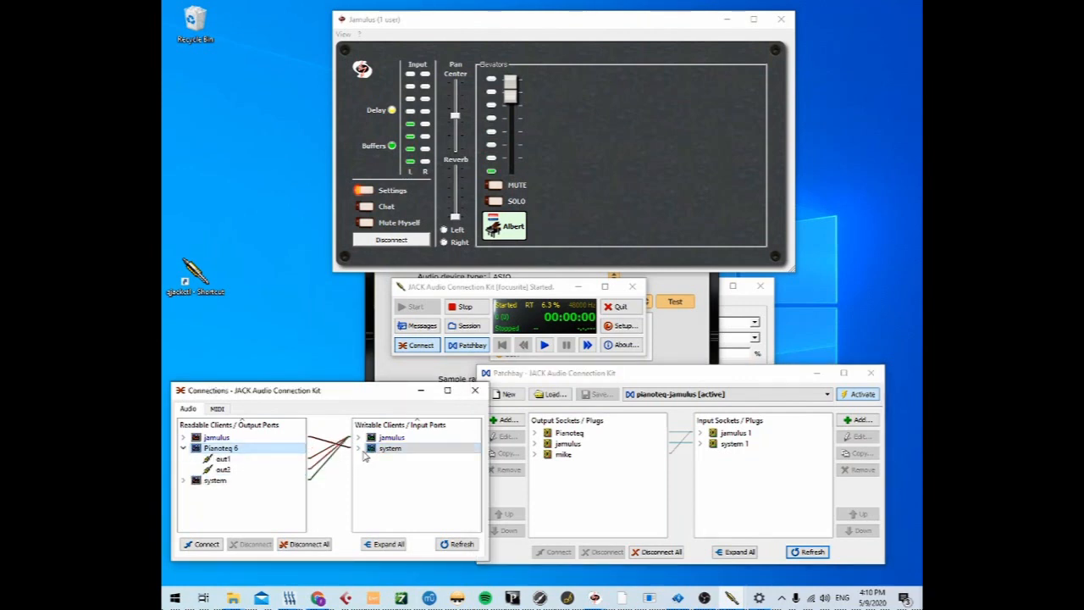
{"action": "left_click", "coordinate": [359, 449]}
{"action": "left_click", "coordinate": [222, 458]}
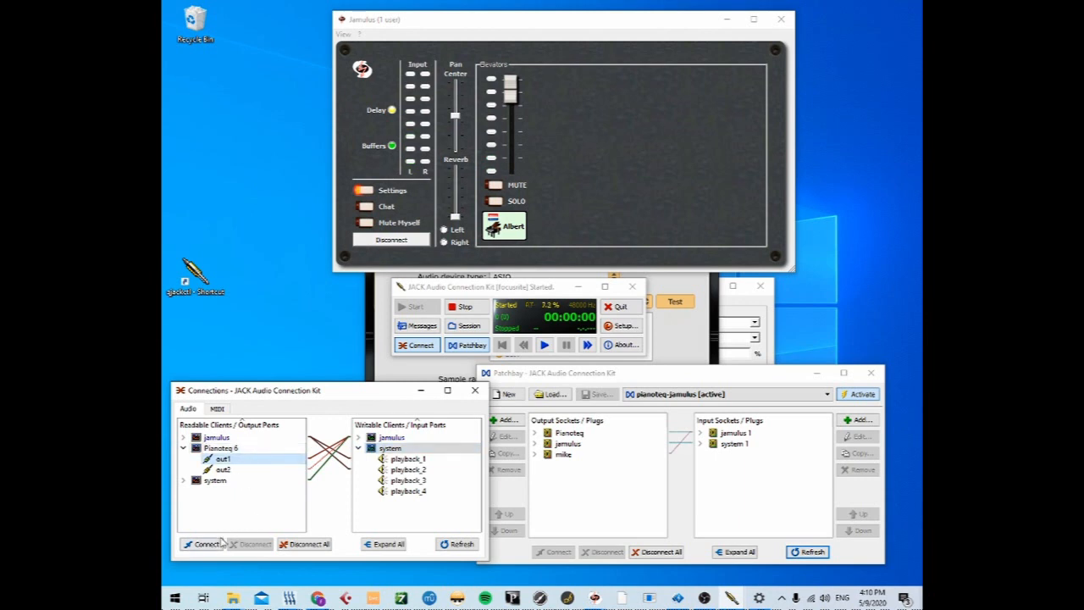
{"action": "left_click", "coordinate": [394, 458]}
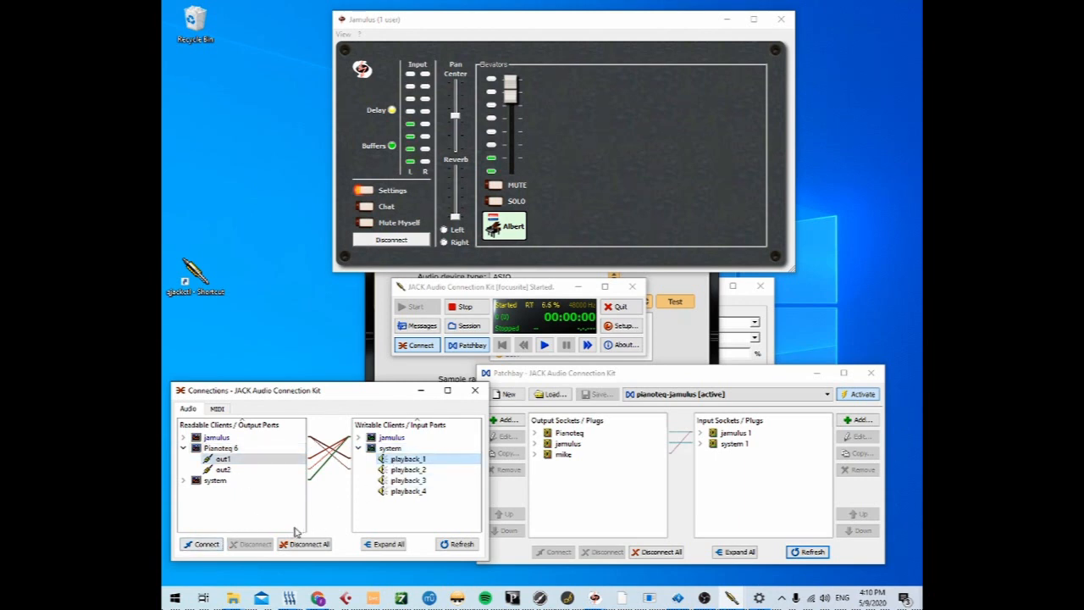
{"action": "left_click", "coordinate": [206, 544]}
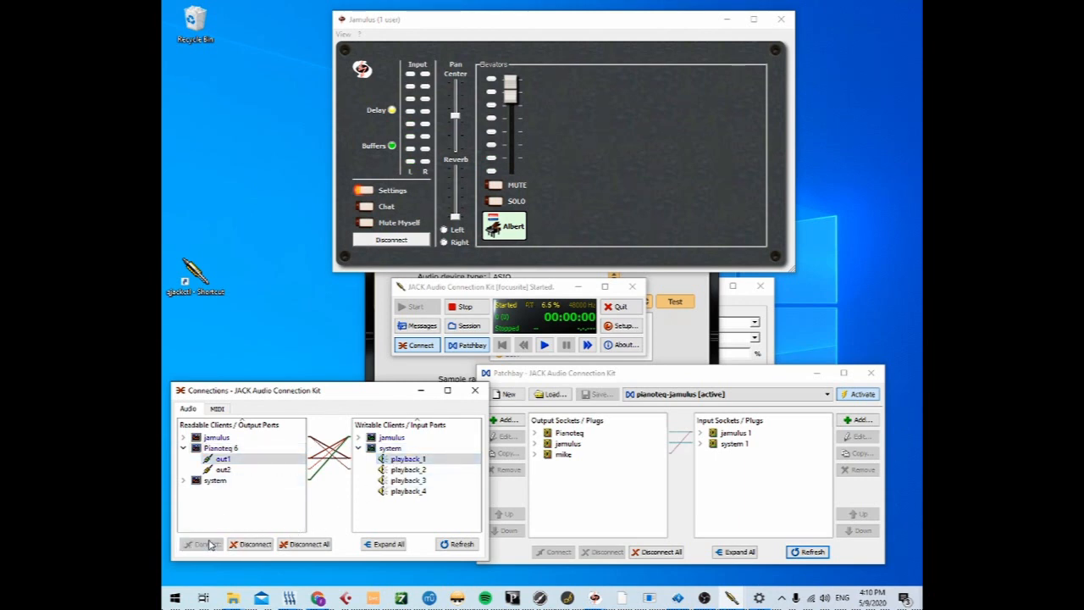
Step: Connect the Pianoteq 6 output port out2 to the system input port playback_2
{"action": "left_click", "coordinate": [223, 469]}
{"action": "left_click", "coordinate": [408, 470]}
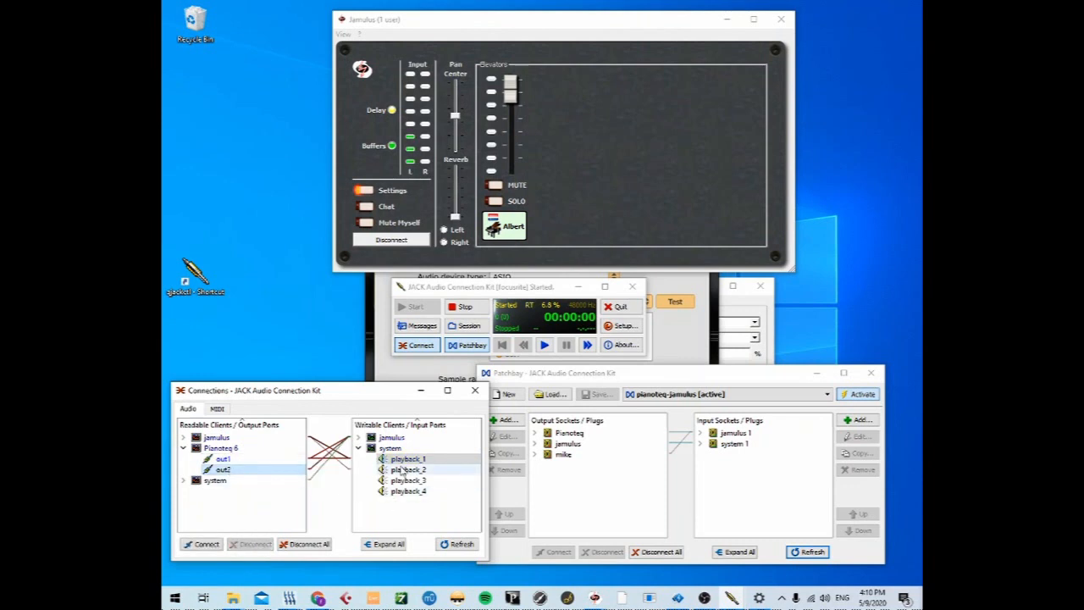
{"action": "left_click", "coordinate": [206, 544]}
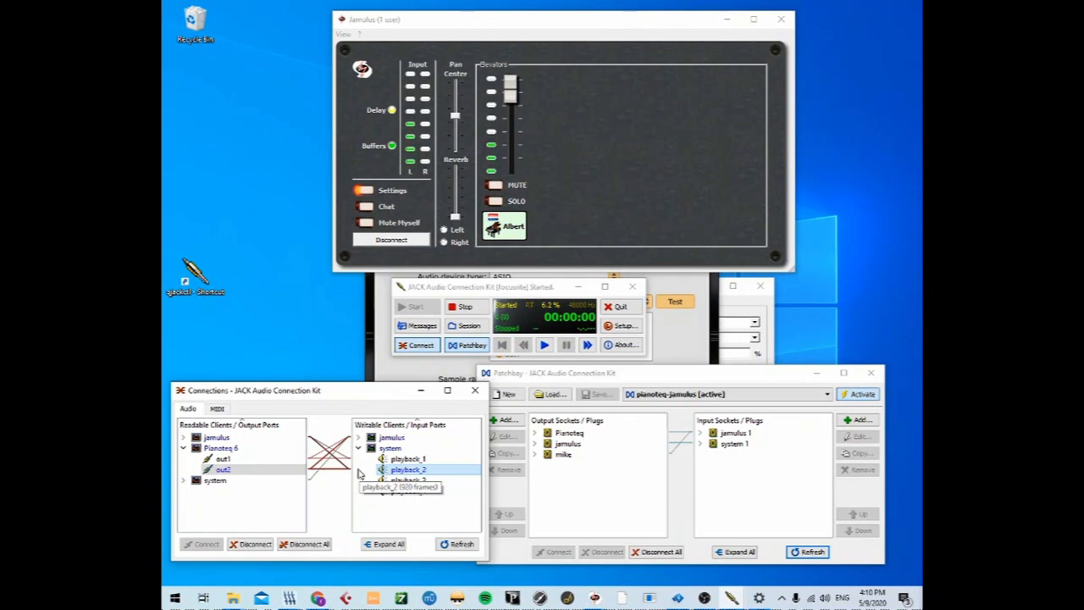
Step: Disconnect Pianoteq 6 out2 from playback_2 and out1 from playback_1, and minimise the Connections window
{"action": "left_click", "coordinate": [250, 544]}
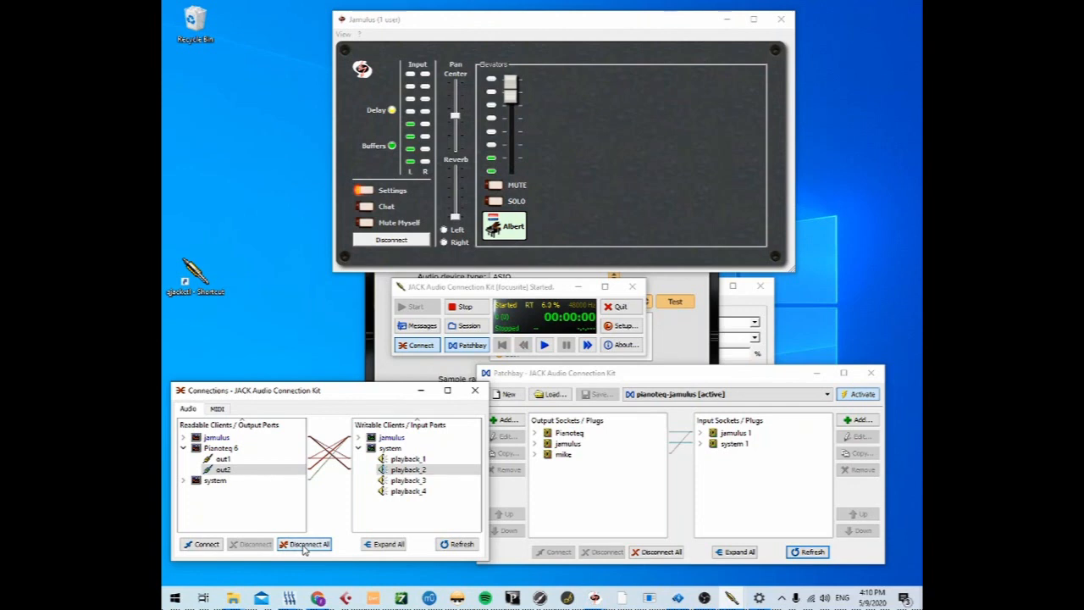
{"action": "left_click", "coordinate": [304, 546]}
{"action": "left_click", "coordinate": [373, 500]}
{"action": "left_click", "coordinate": [223, 458]}
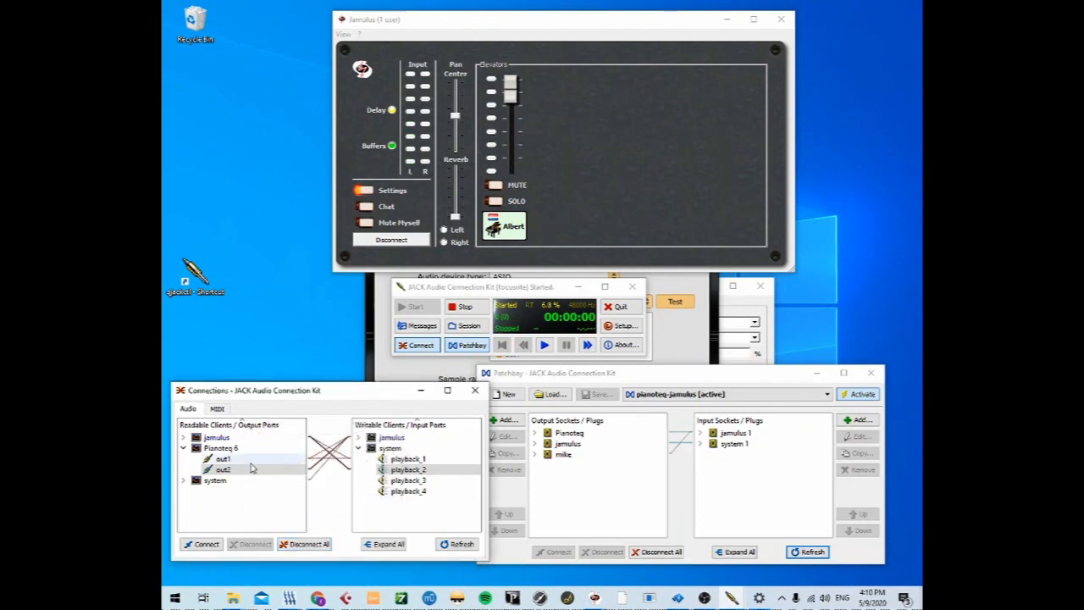
{"action": "left_click", "coordinate": [386, 459]}
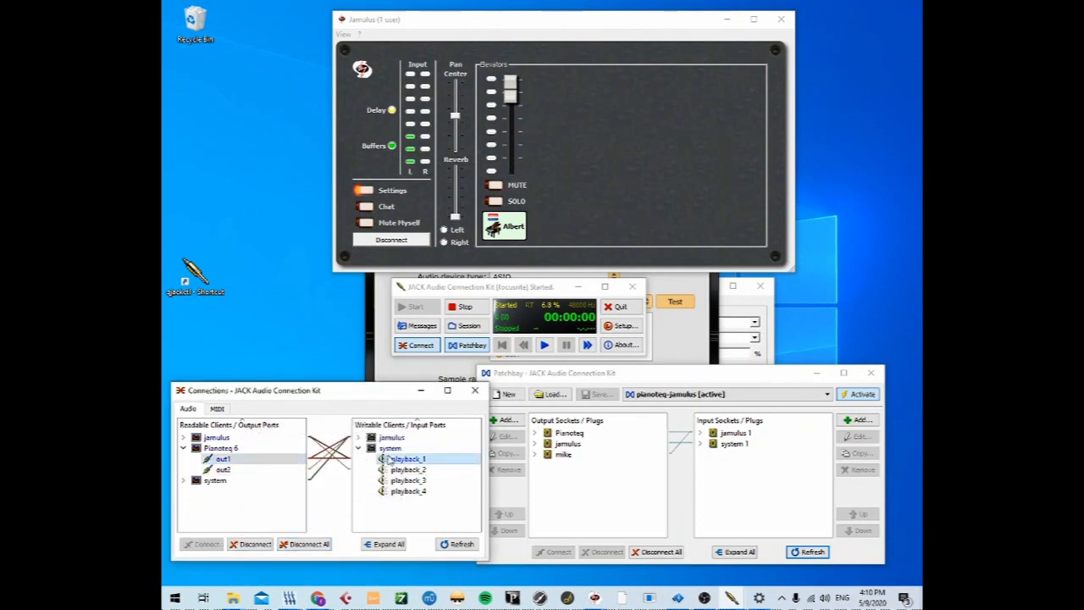
{"action": "left_click", "coordinate": [252, 547]}
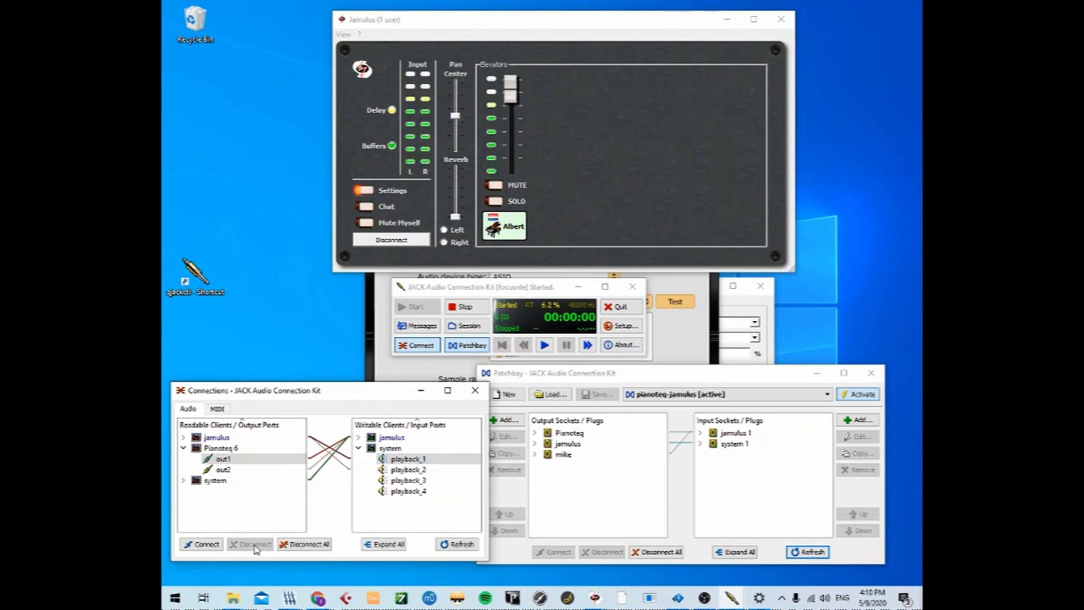
{"action": "left_click", "coordinate": [421, 391]}
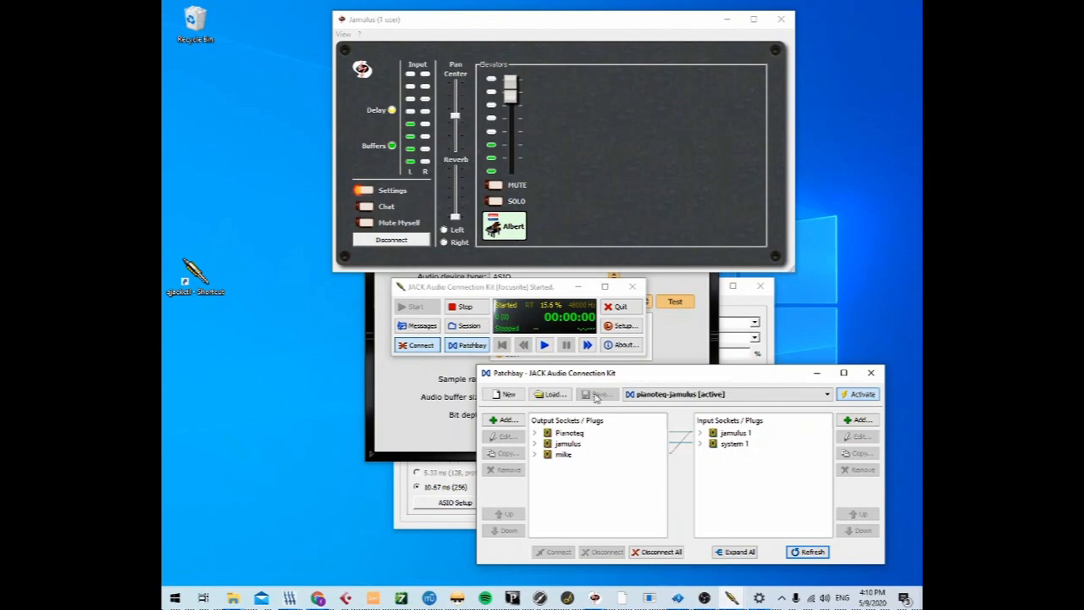
Step: Examine the advanced settings of the focusrite preset in the JACK setup, including the server prefix and devices, and leave them unmodified
{"action": "left_click_drag", "start_coordinate": [687, 379], "coordinate": [593, 379]}
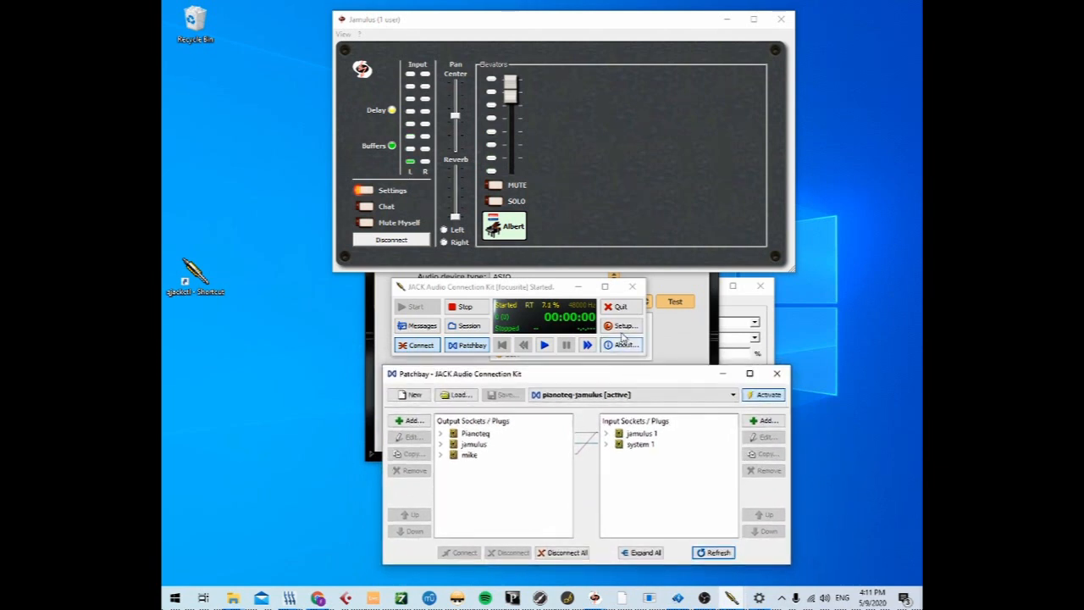
{"action": "left_click", "coordinate": [624, 328]}
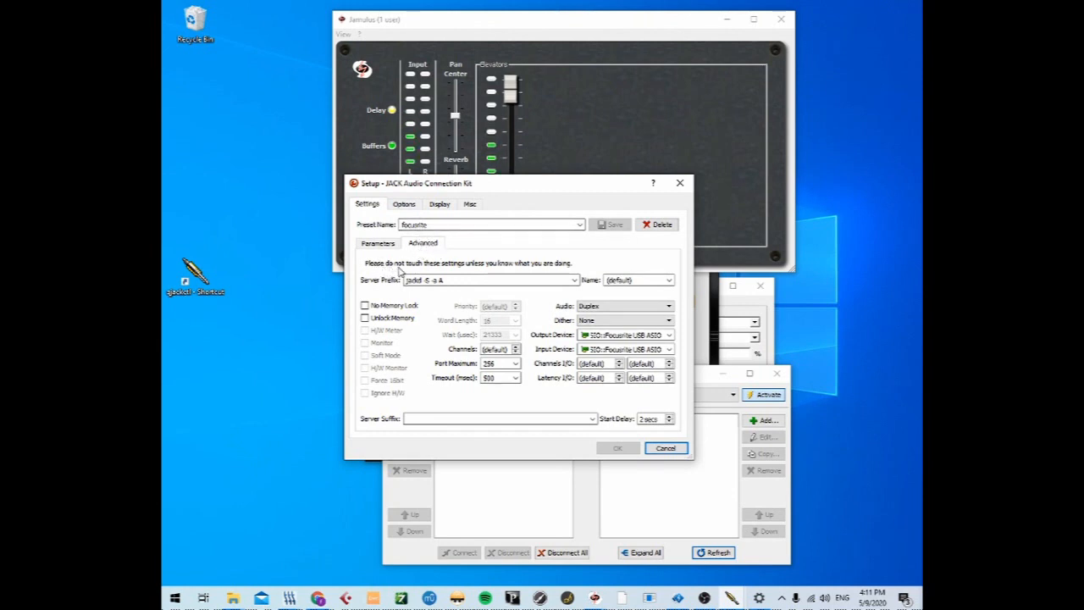
{"action": "left_click", "coordinate": [443, 280]}
{"action": "left_click", "coordinate": [712, 379]}
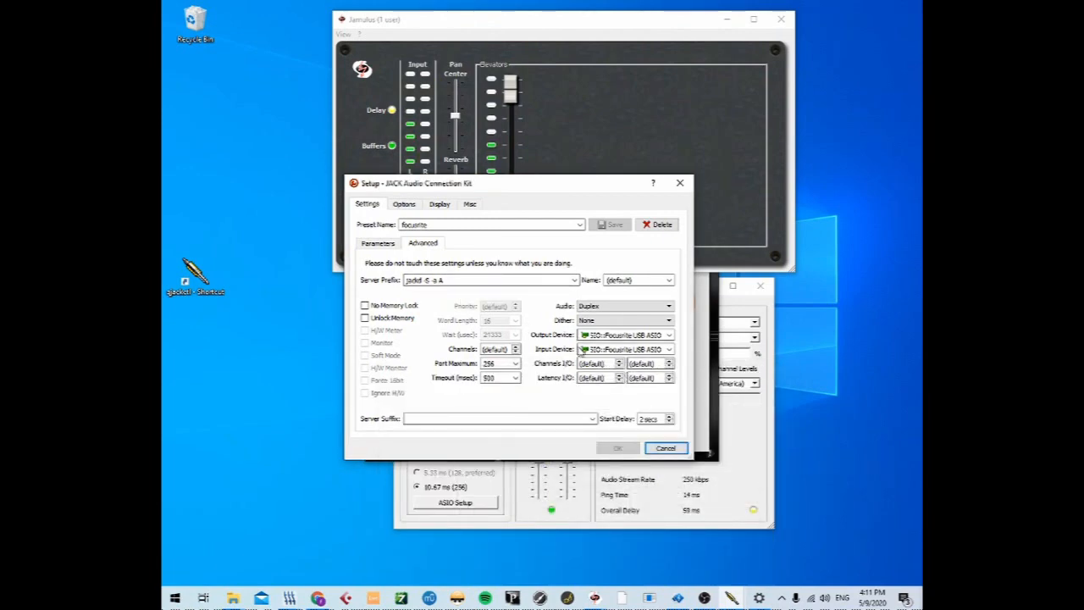
{"action": "left_click", "coordinate": [665, 448]}
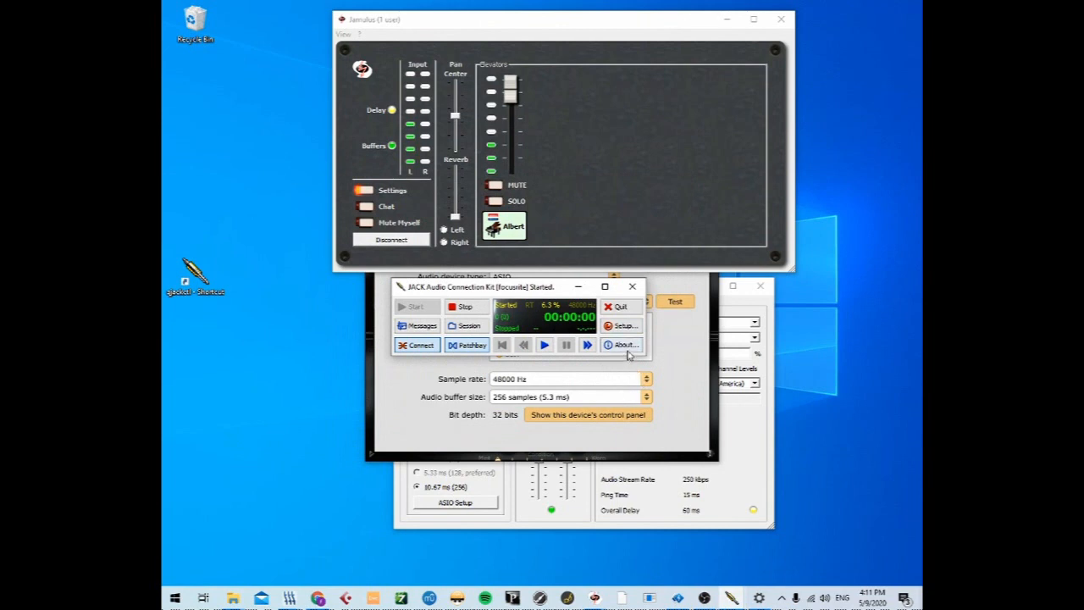
Step: Stop the JACK audio server and close the JACK, Jamulus and Pianoteq windows
{"action": "left_click", "coordinate": [471, 309]}
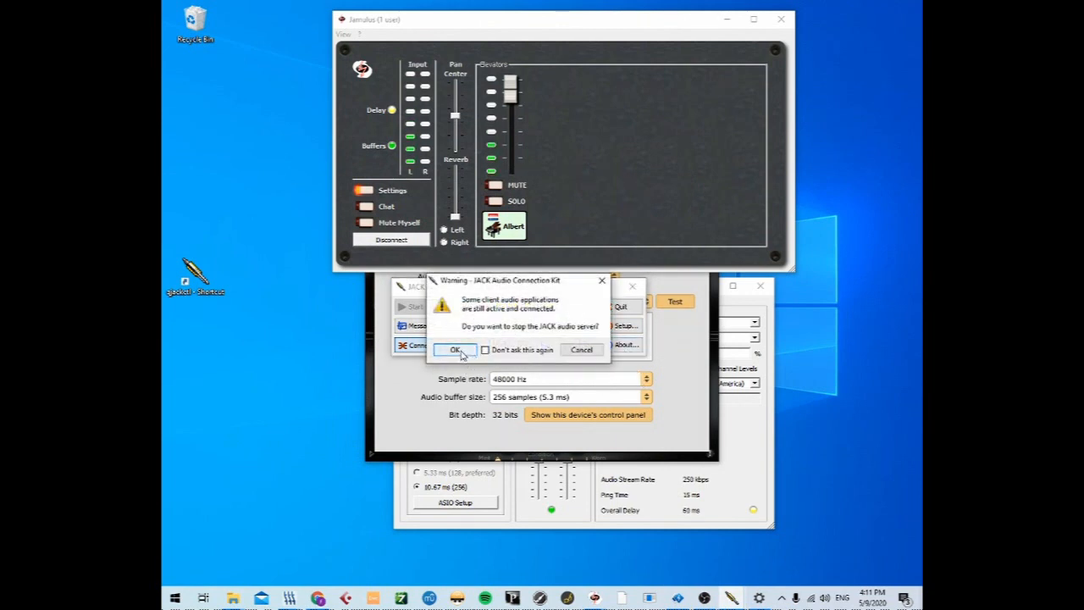
{"action": "left_click", "coordinate": [458, 352]}
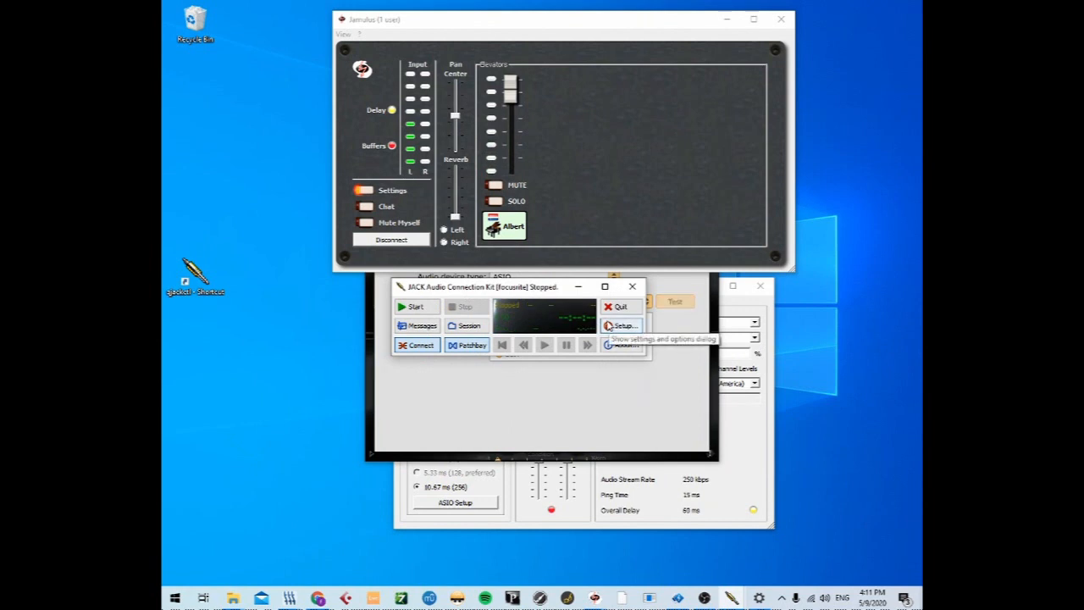
{"action": "left_click", "coordinate": [633, 287]}
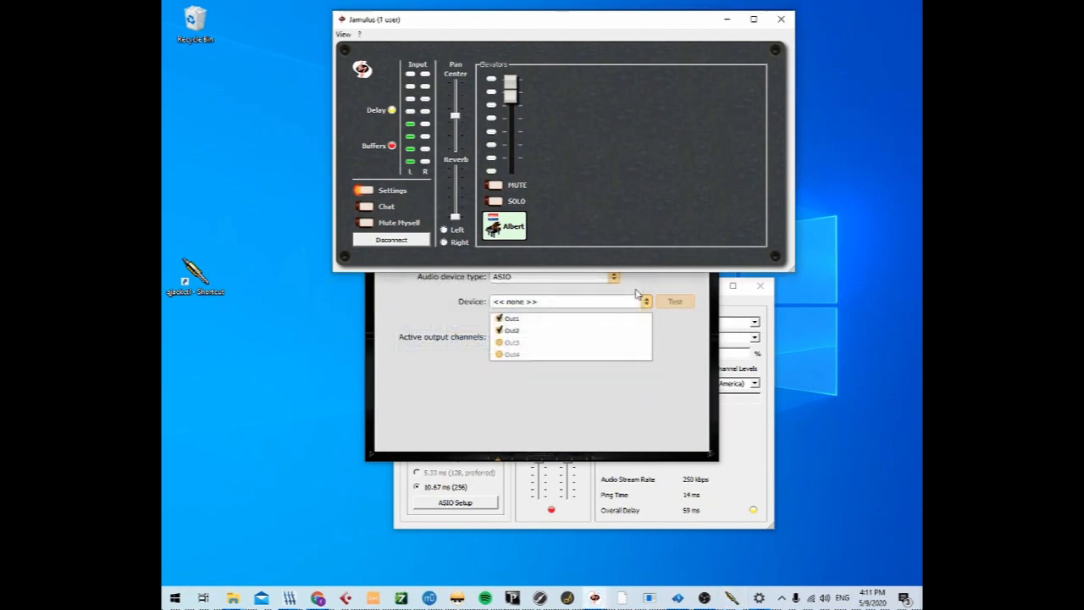
{"action": "left_click", "coordinate": [781, 20]}
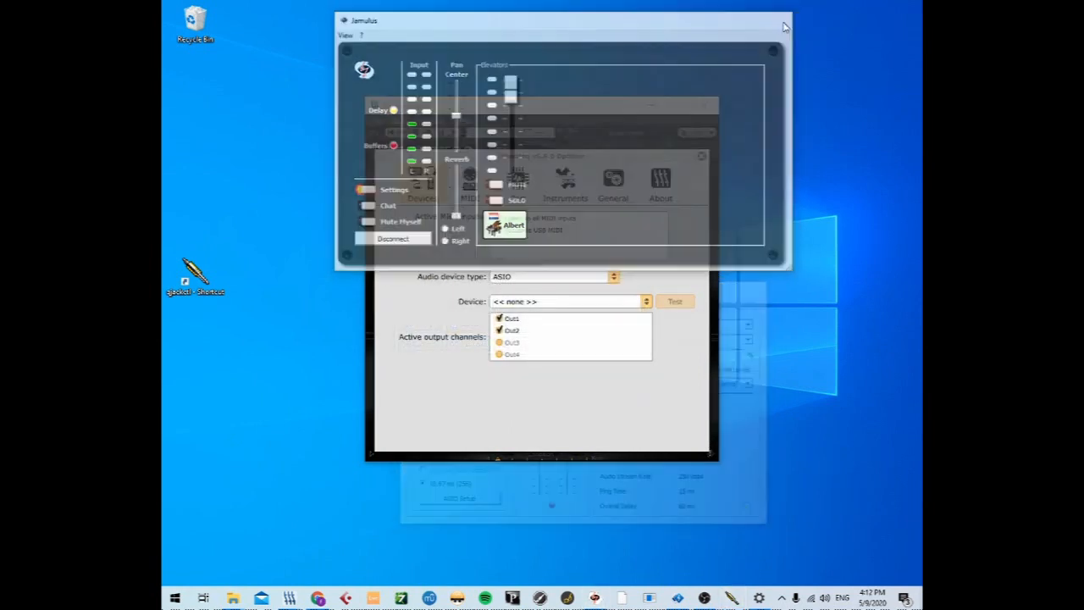
{"action": "left_click", "coordinate": [705, 106]}
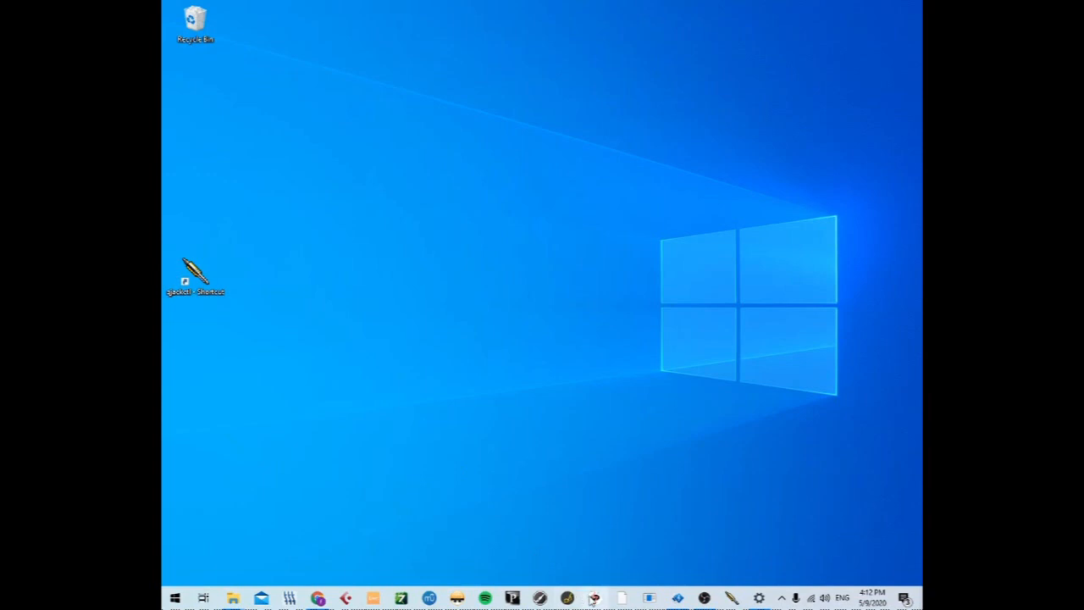
Step: Launch Jamulus without JACK running, try to set its soundcard device to JackRouter, and close Jamulus
{"action": "left_click", "coordinate": [597, 599]}
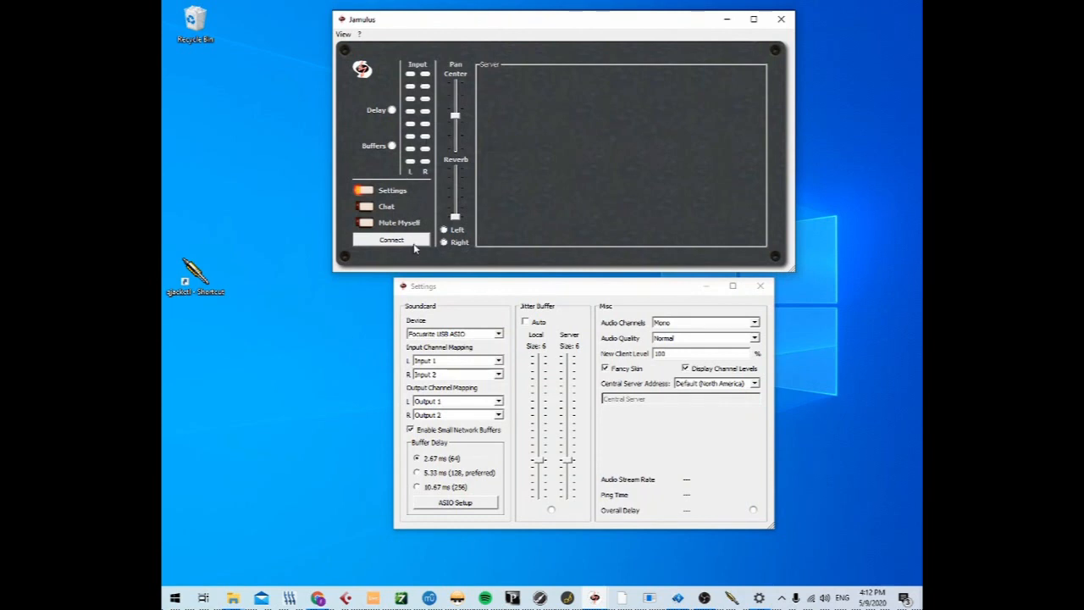
{"action": "left_click", "coordinate": [498, 336]}
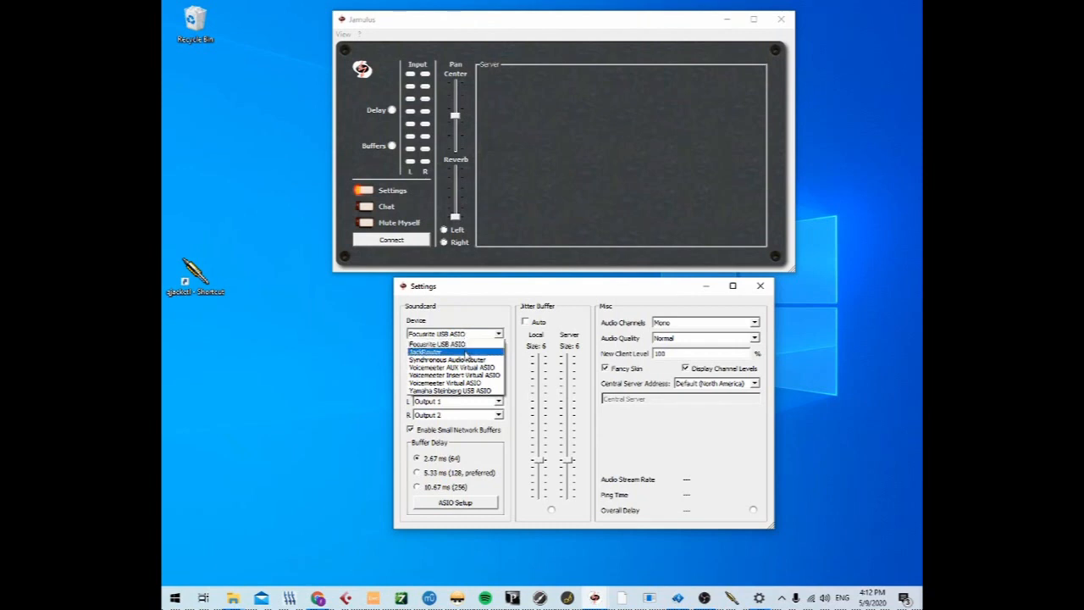
{"action": "left_click", "coordinate": [465, 354]}
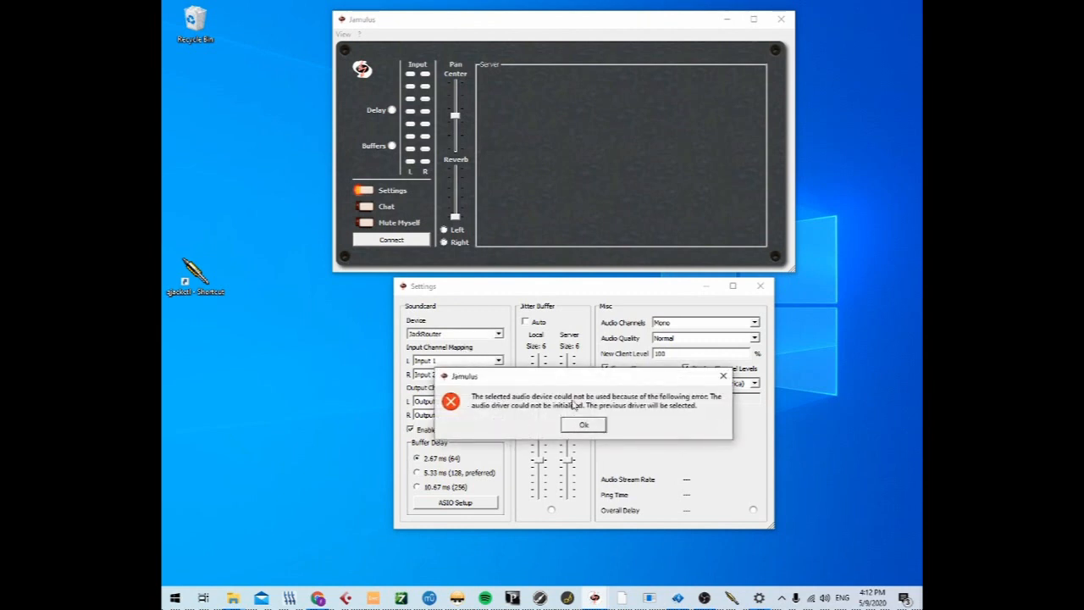
{"action": "left_click", "coordinate": [593, 431]}
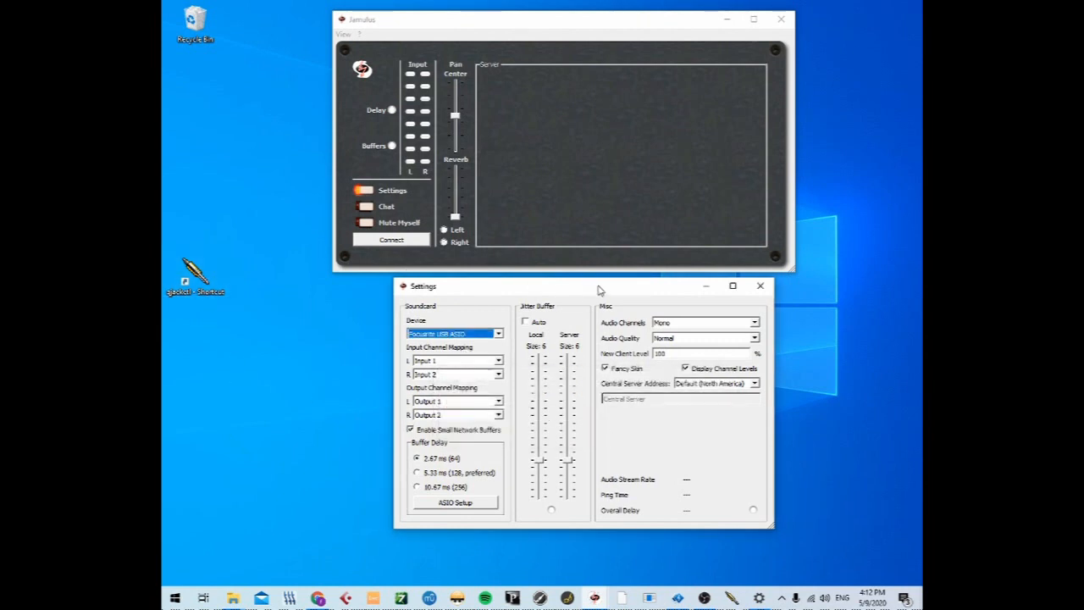
{"action": "left_click", "coordinate": [781, 19]}
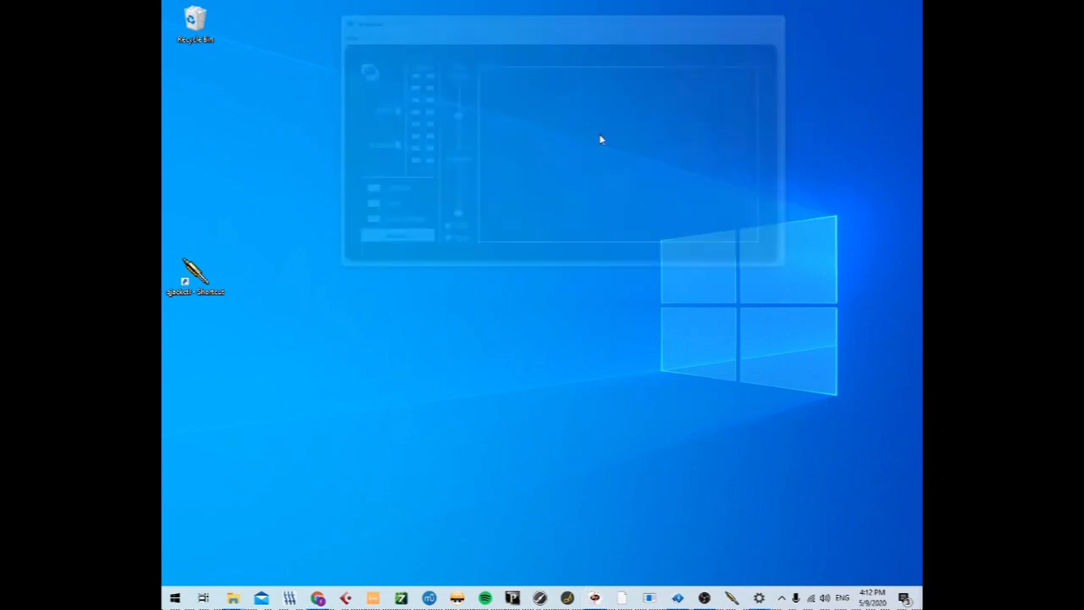
Step: Start JACK from the desktop shortcut, close its Connections and Patchbay windows, and minimise the main window
{"action": "double_click", "coordinate": [195, 279]}
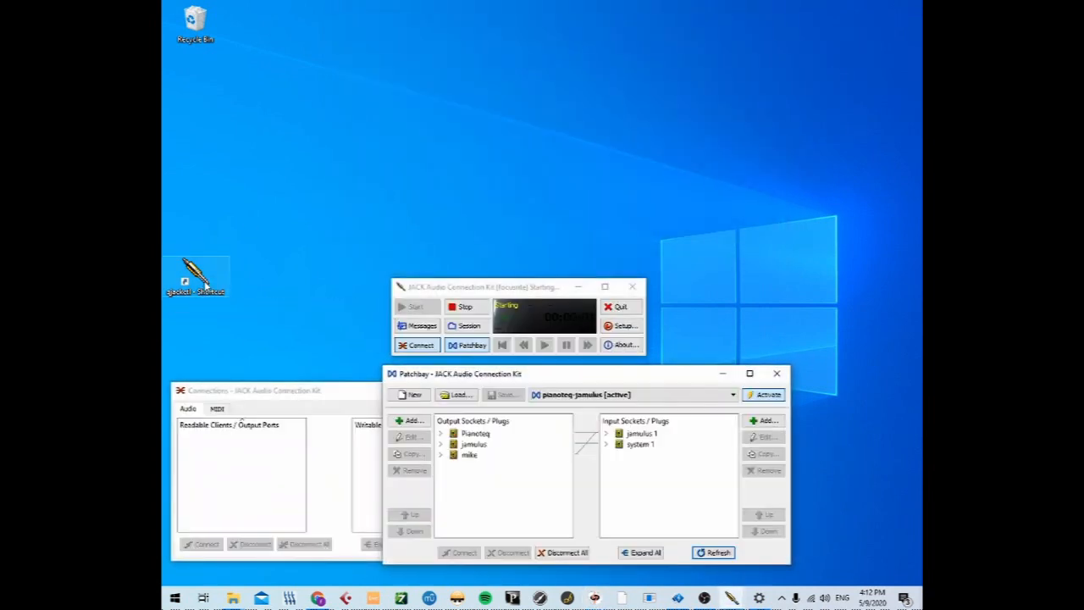
{"action": "left_click", "coordinate": [347, 391]}
{"action": "left_click", "coordinate": [481, 392]}
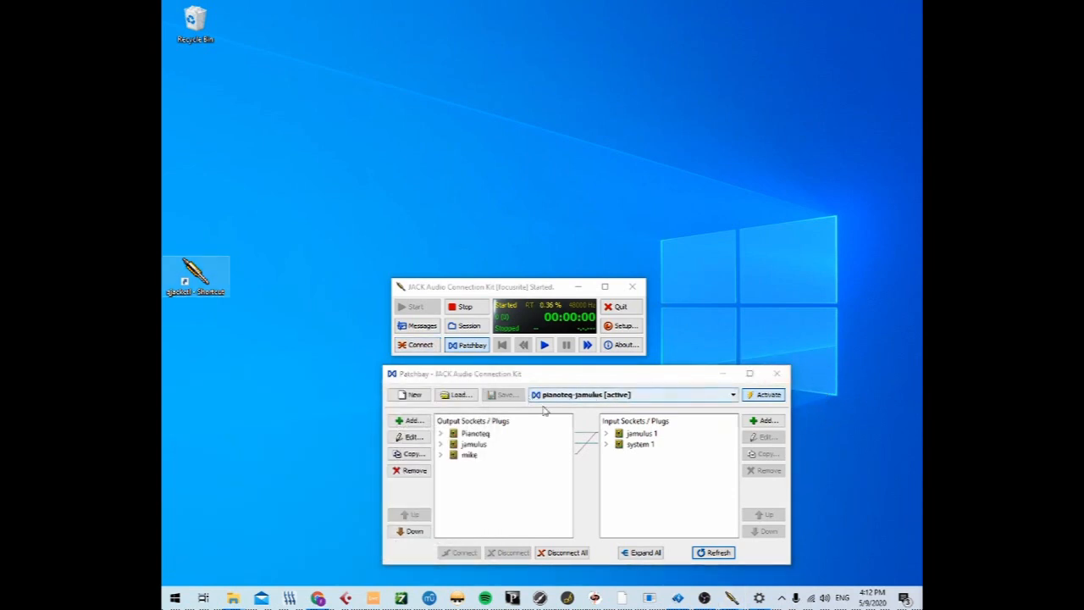
{"action": "left_click", "coordinate": [777, 374]}
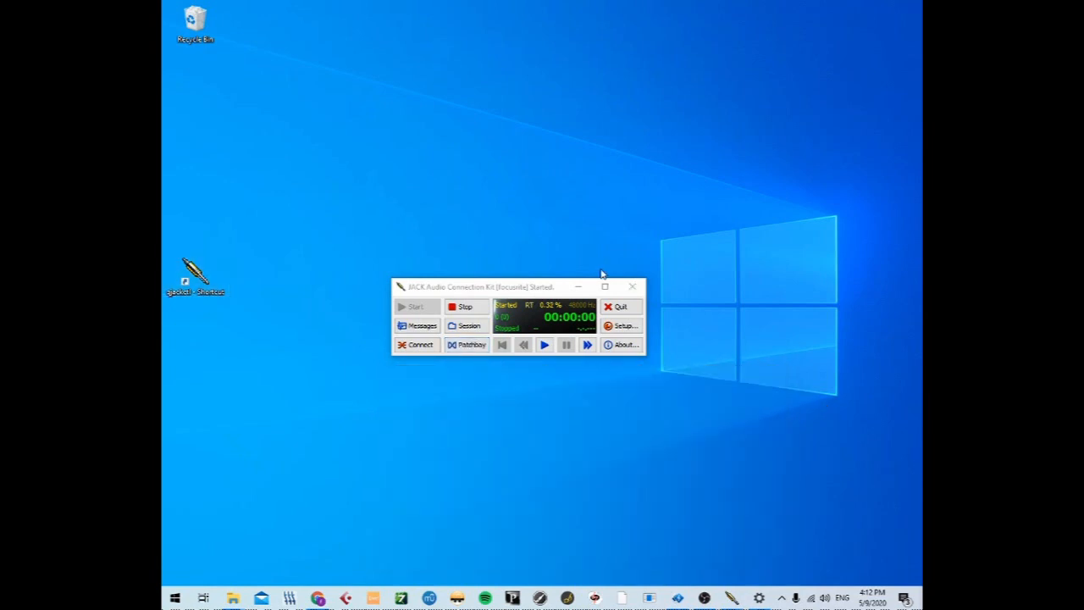
{"action": "left_click", "coordinate": [579, 288]}
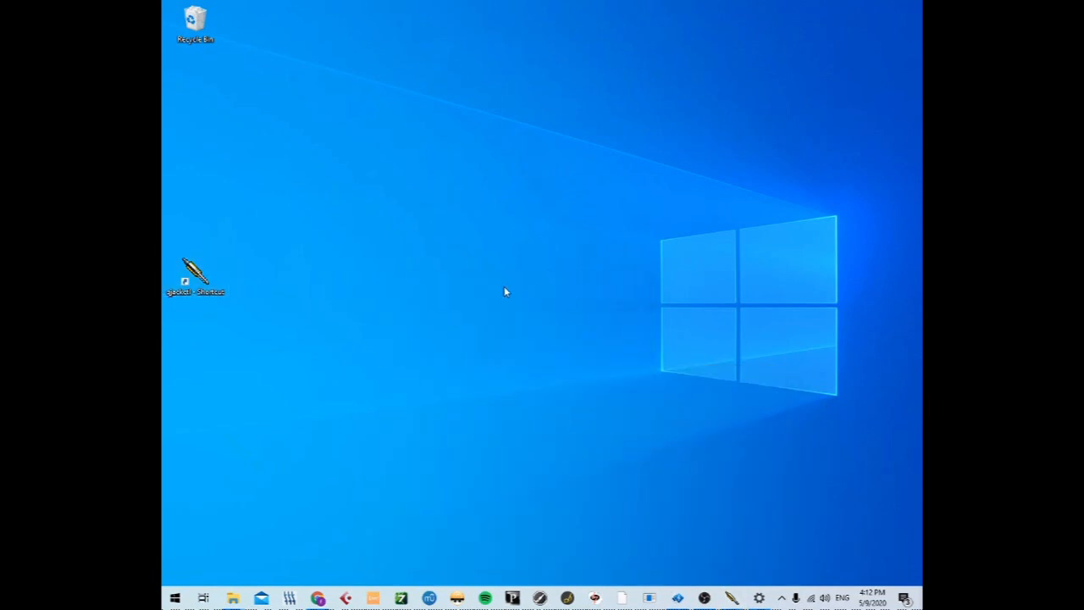
Step: Launch Pianoteq, check the audio device in its options, and minimise it
{"action": "left_click", "coordinate": [298, 598]}
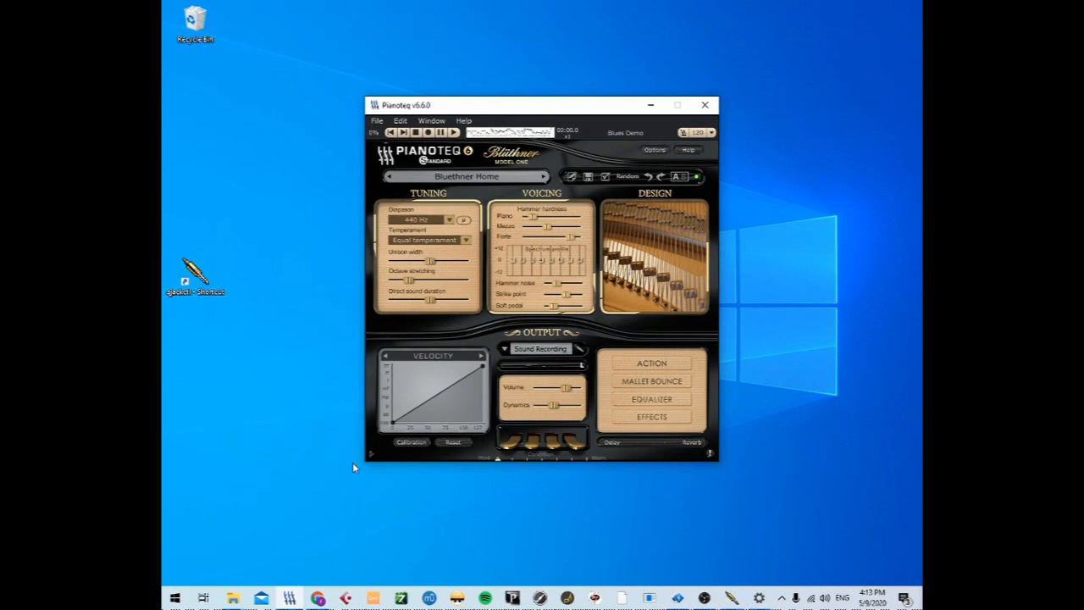
{"action": "left_click", "coordinate": [654, 150]}
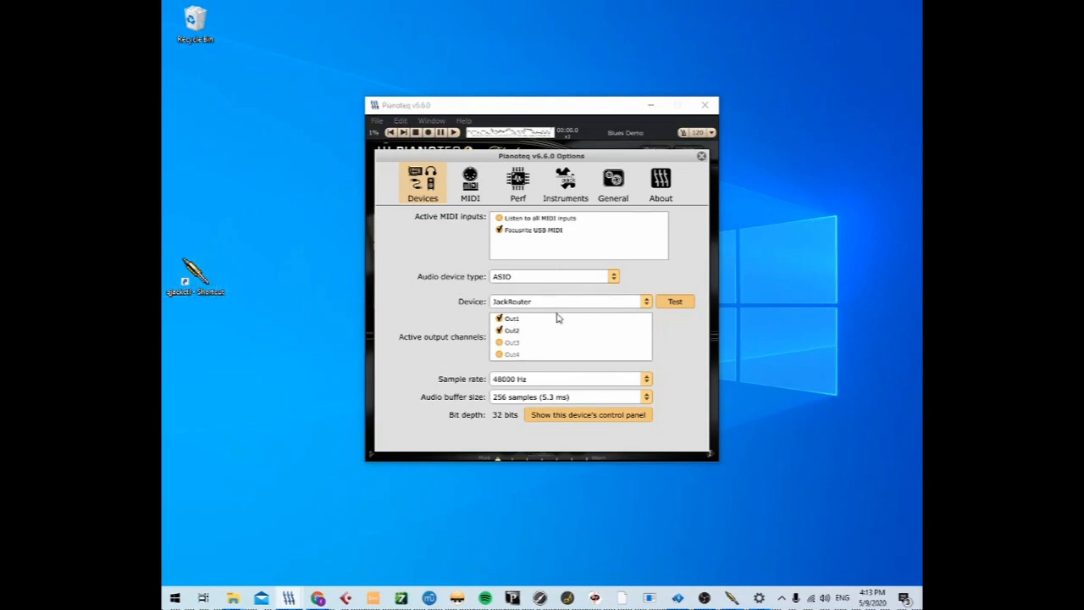
{"action": "left_click", "coordinate": [702, 156]}
{"action": "left_click", "coordinate": [650, 106]}
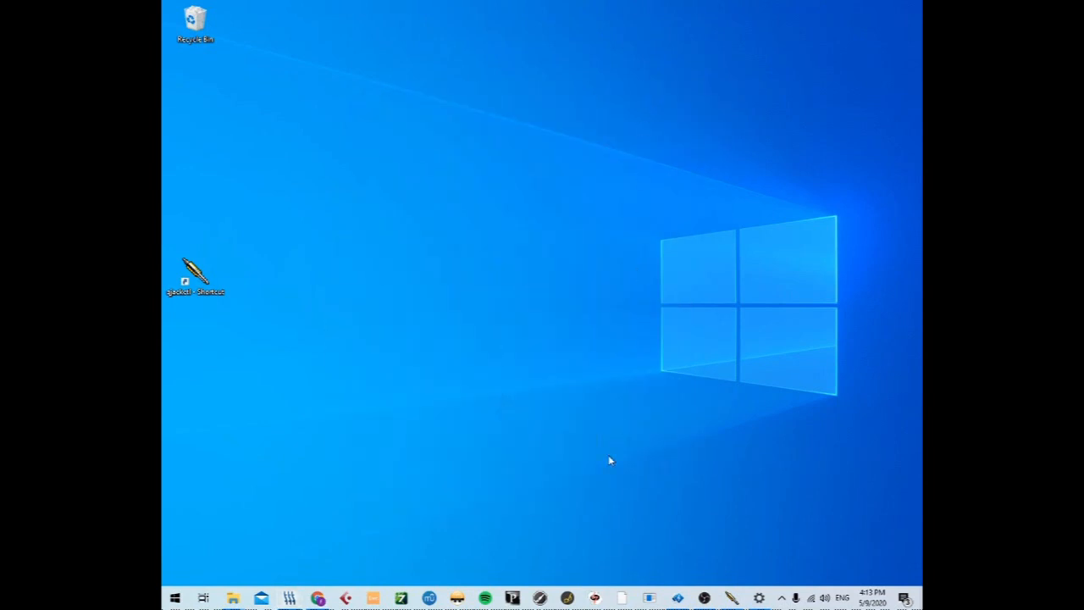
Step: Launch Jamulus and connect to the TwentePrivate server
{"action": "left_click", "coordinate": [597, 598]}
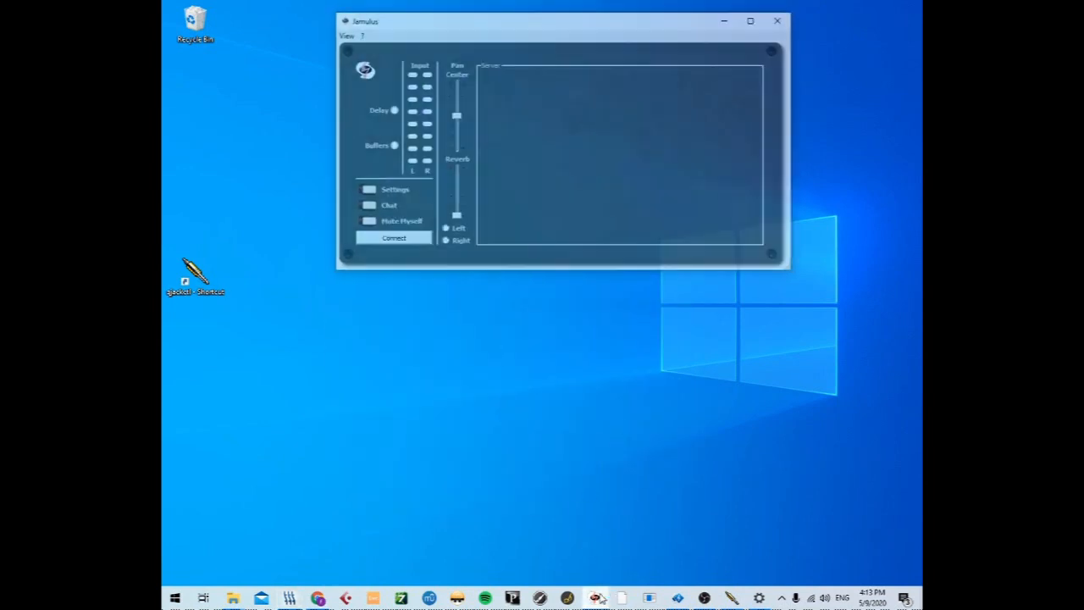
{"action": "left_click", "coordinate": [414, 241]}
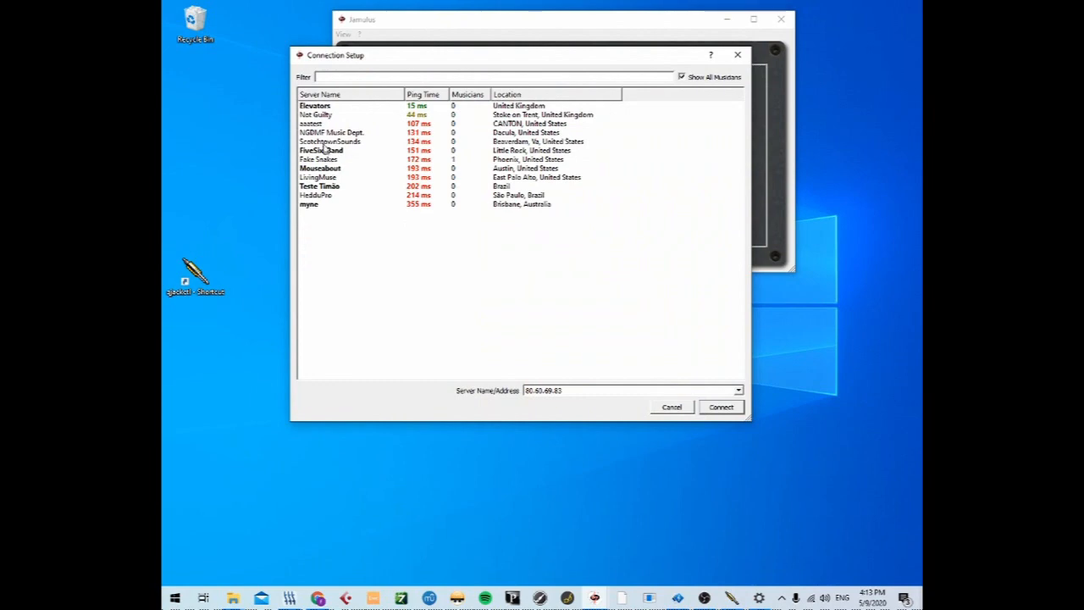
{"action": "left_click", "coordinate": [336, 108]}
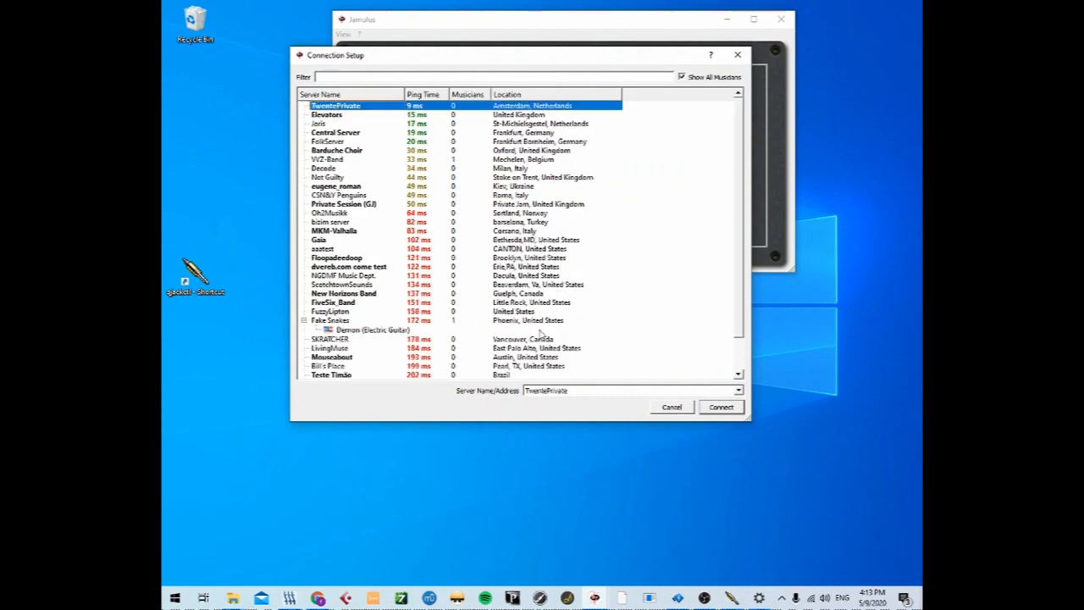
{"action": "left_click", "coordinate": [721, 406]}
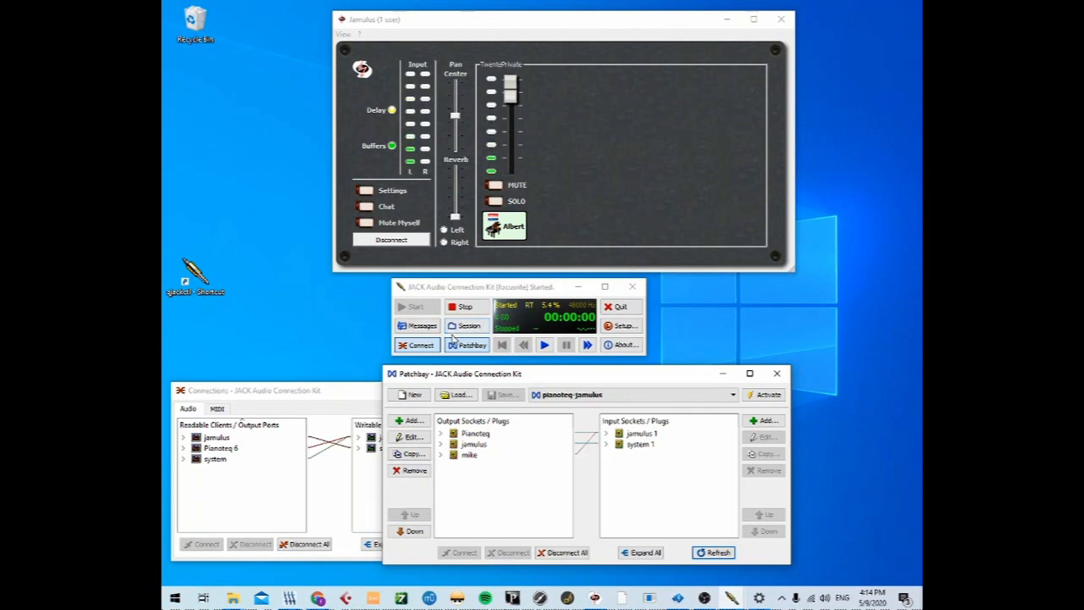
Step: Start JACK from the desktop shortcut, place the Patchbay window beside Connections, and activate the pianoteq-jamulus patchbay
{"action": "key", "text": "super+d"}
{"action": "double_click", "coordinate": [193, 282]}
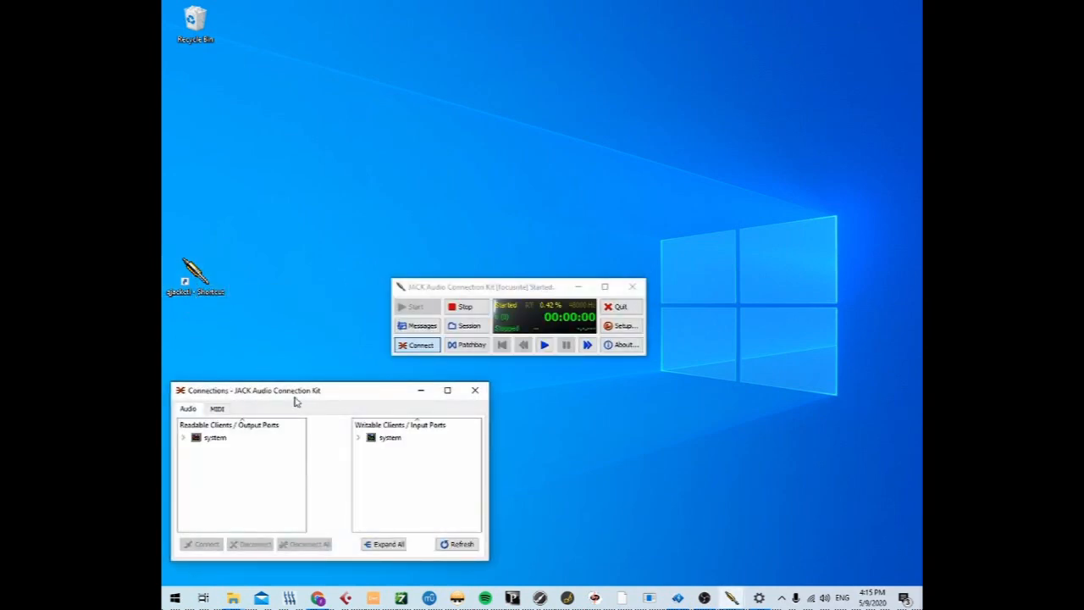
{"action": "left_click", "coordinate": [468, 347]}
{"action": "left_click_drag", "start_coordinate": [546, 377], "coordinate": [663, 386]}
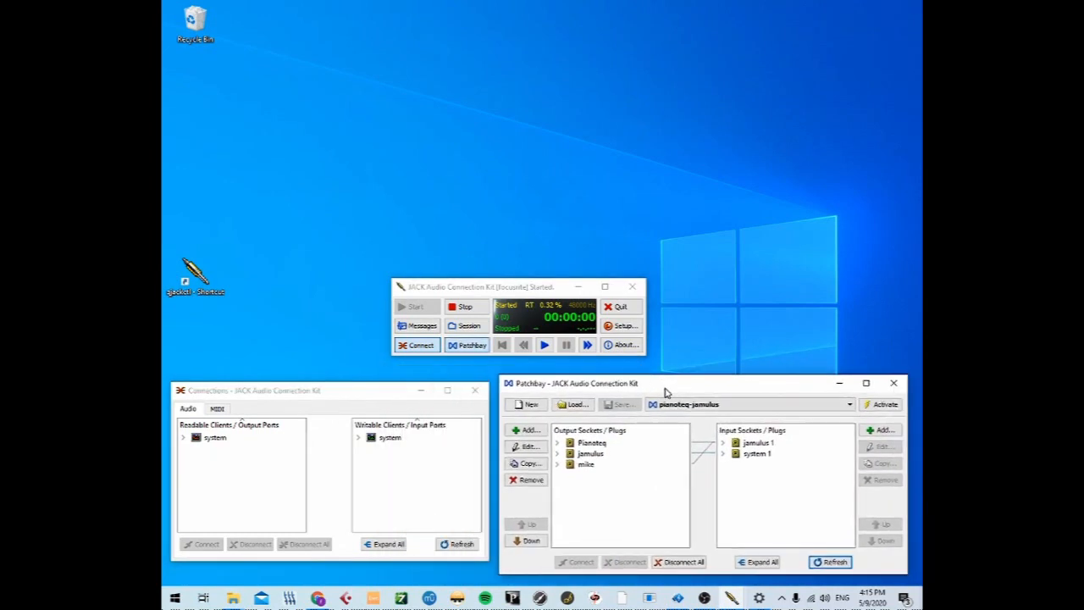
{"action": "left_click", "coordinate": [886, 409]}
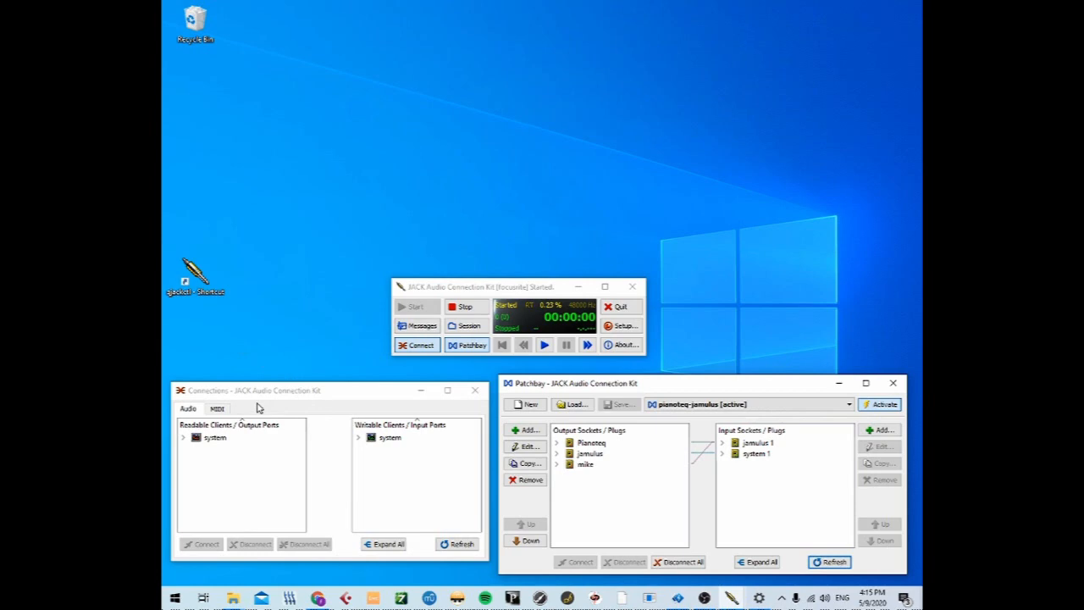
Step: Launch Pianoteq, select JackRouter as the ASIO audio device in its options, and minimise the program
{"action": "left_click", "coordinate": [288, 598]}
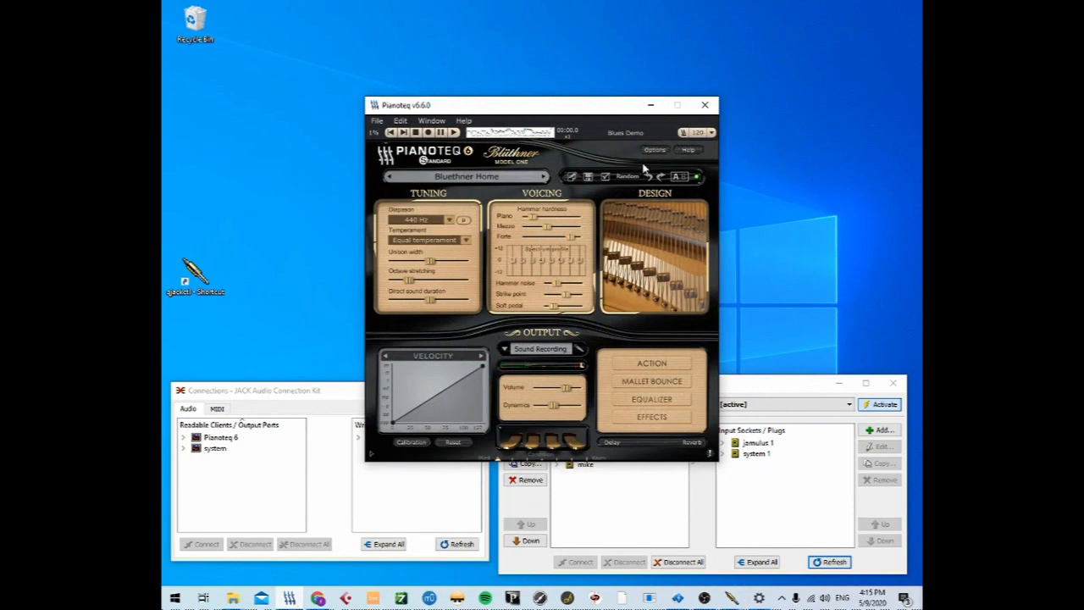
{"action": "left_click", "coordinate": [653, 150]}
{"action": "left_click", "coordinate": [646, 302]}
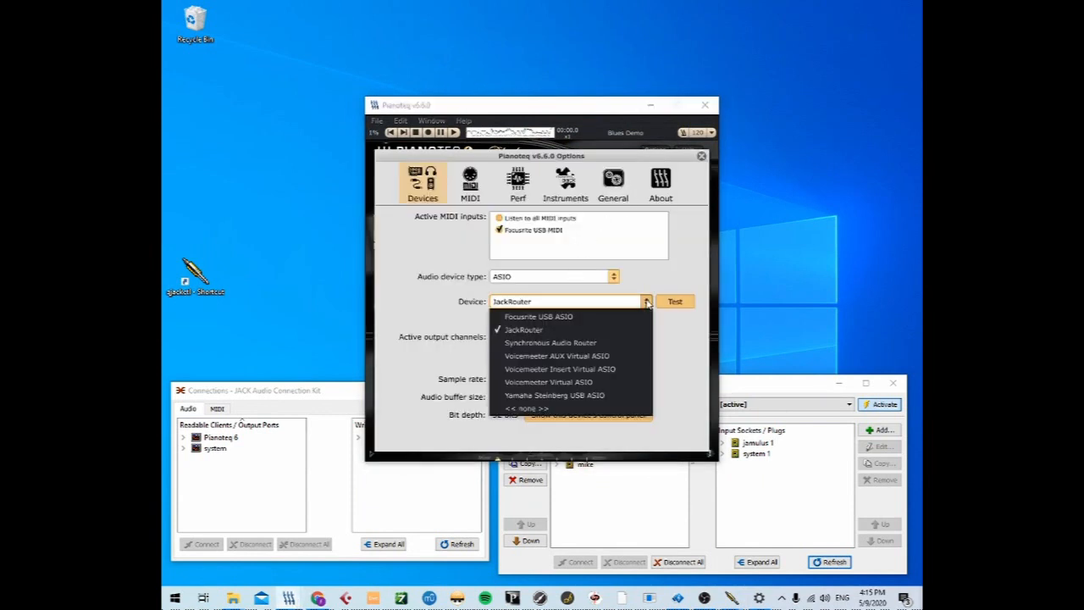
{"action": "left_click", "coordinate": [613, 329]}
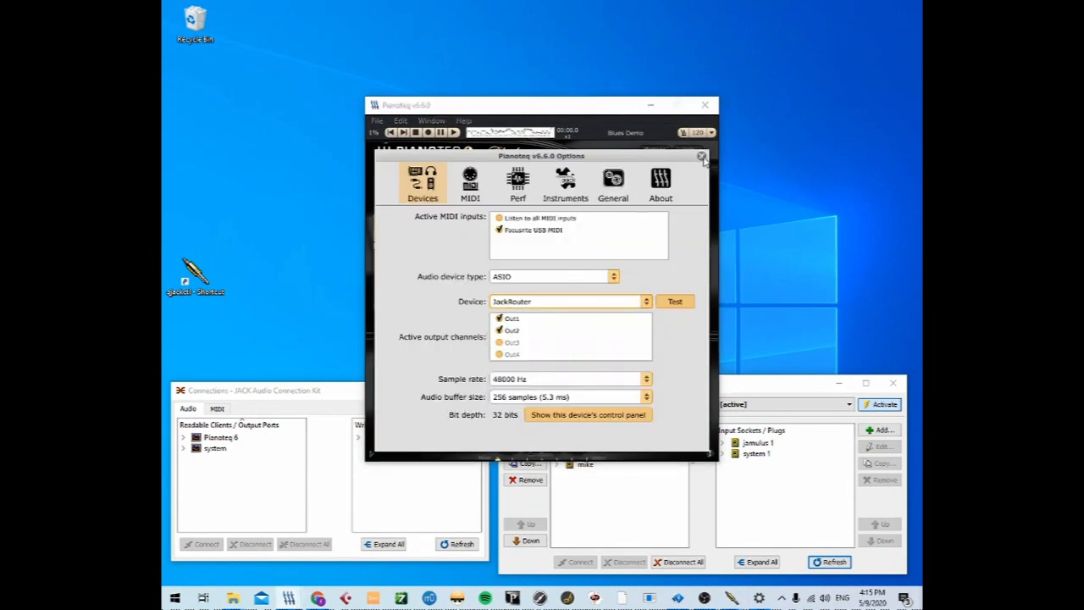
{"action": "left_click", "coordinate": [702, 157]}
{"action": "left_click", "coordinate": [649, 105]}
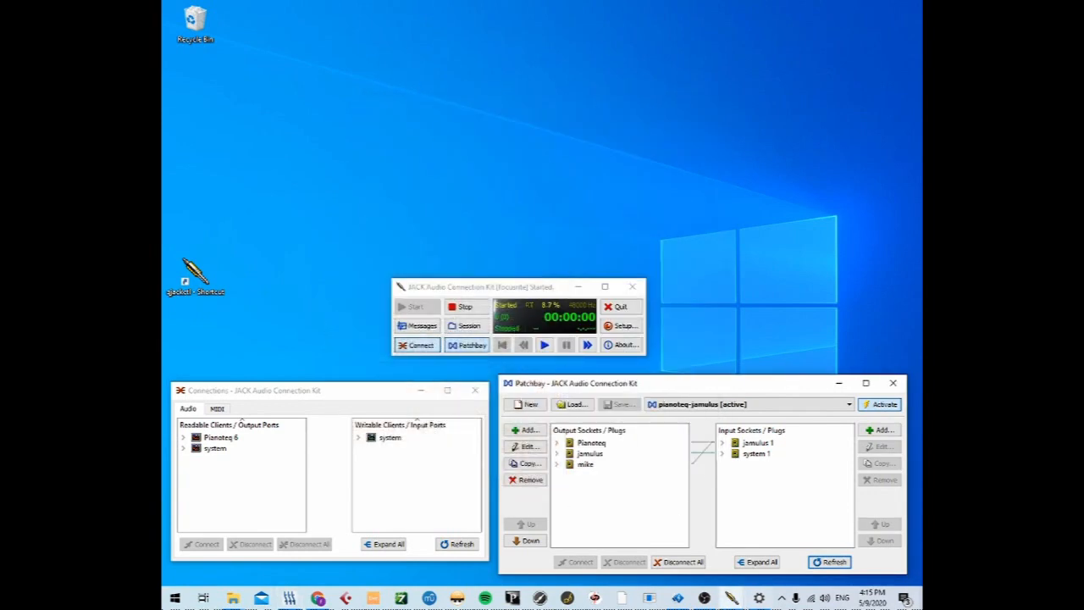
Step: Launch Jamulus, check the soundcard device in its settings, and close the settings window
{"action": "left_click", "coordinate": [597, 598]}
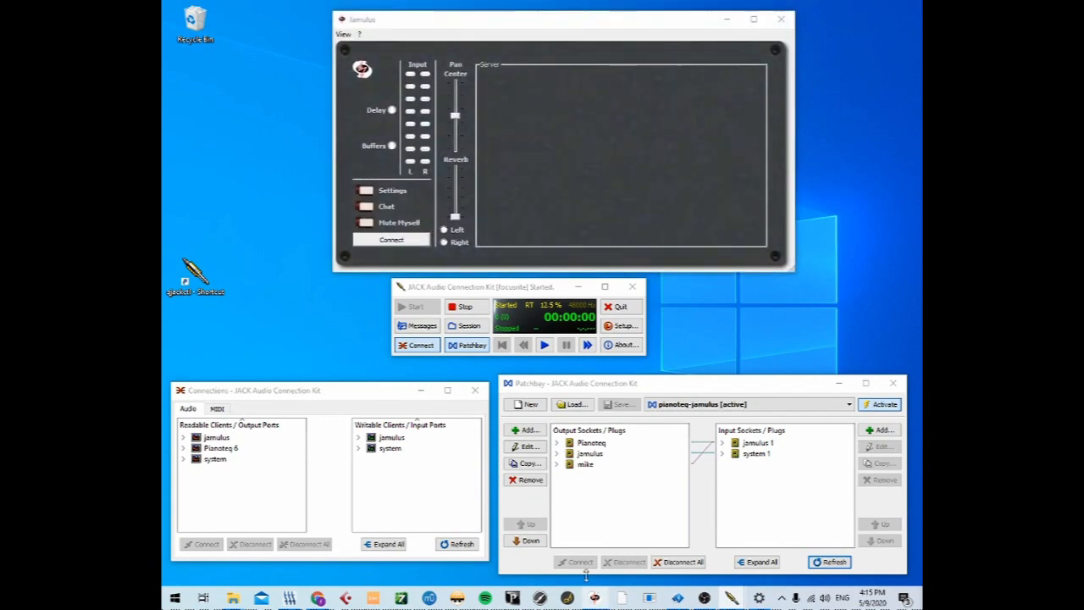
{"action": "left_click", "coordinate": [374, 193]}
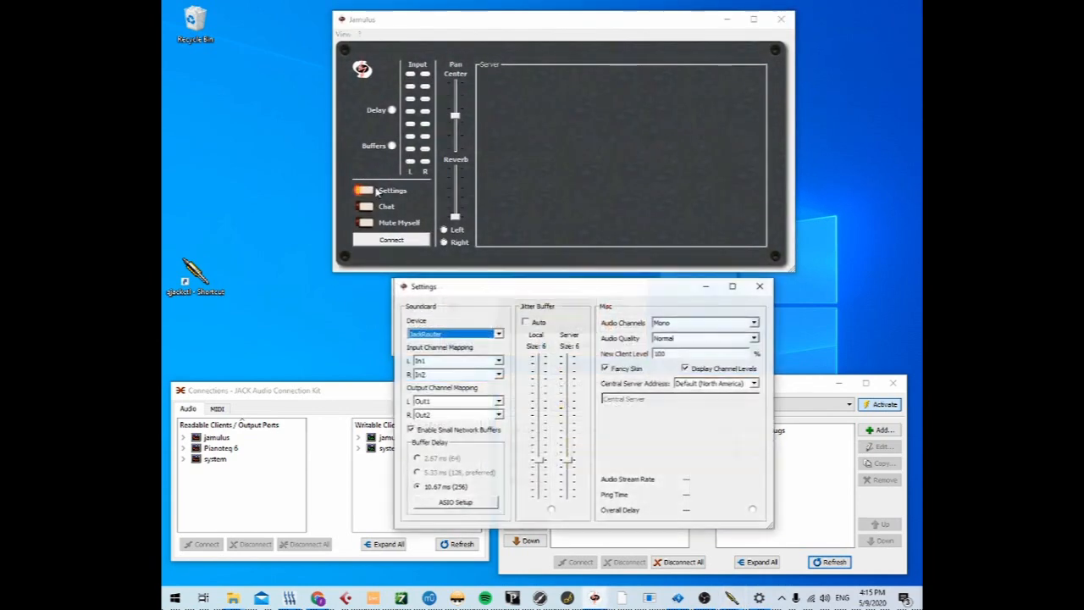
{"action": "left_click", "coordinate": [499, 335]}
{"action": "left_click", "coordinate": [498, 335]}
{"action": "left_click", "coordinate": [761, 286]}
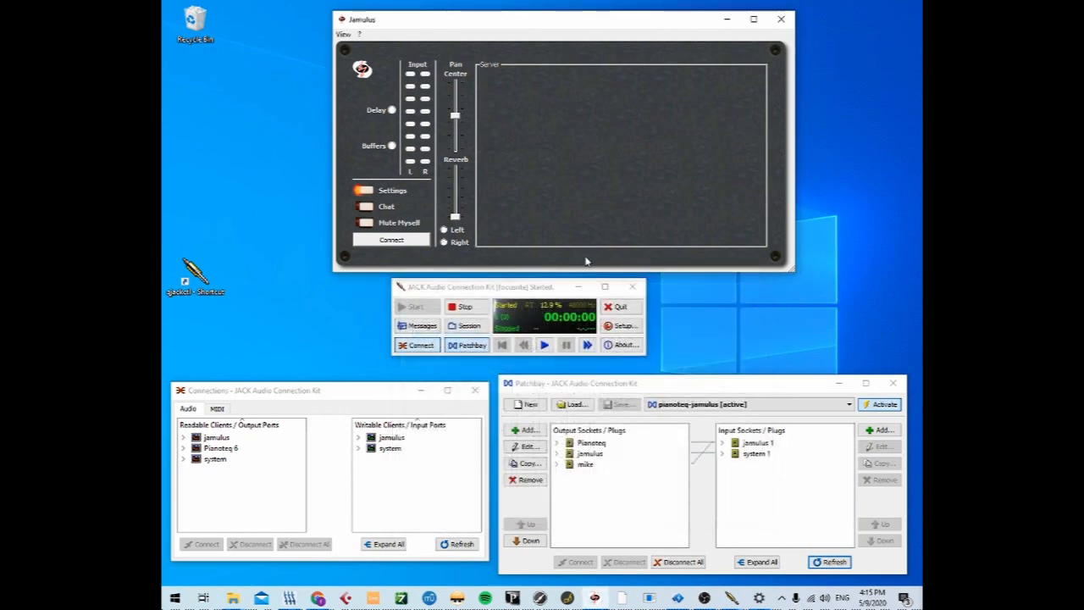
Step: Connect Jamulus to the TwentePrivate server
{"action": "left_click", "coordinate": [392, 240]}
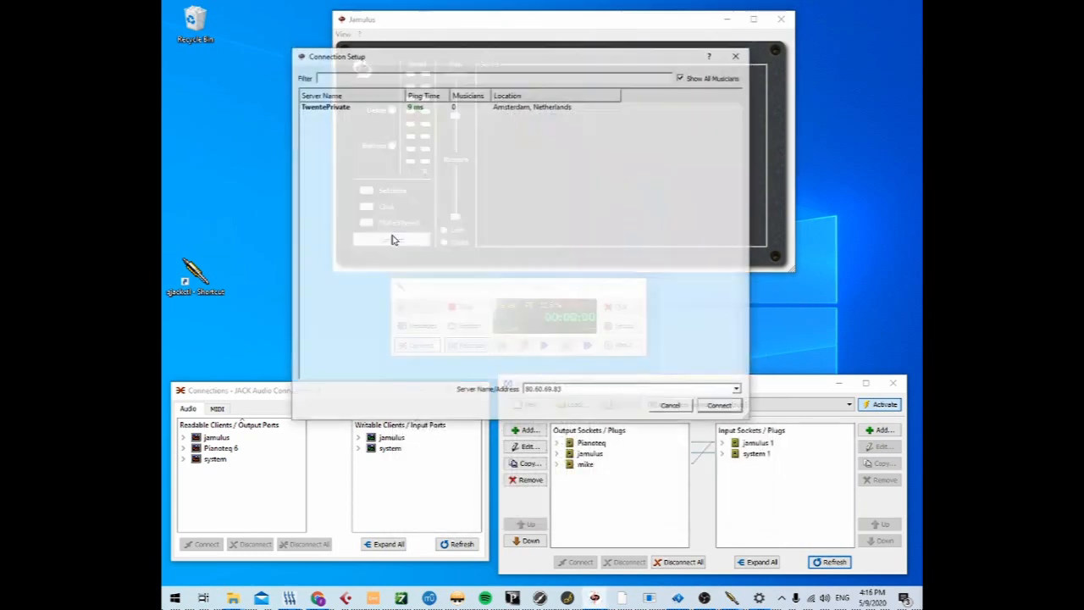
{"action": "left_click", "coordinate": [317, 106]}
{"action": "left_click", "coordinate": [719, 406]}
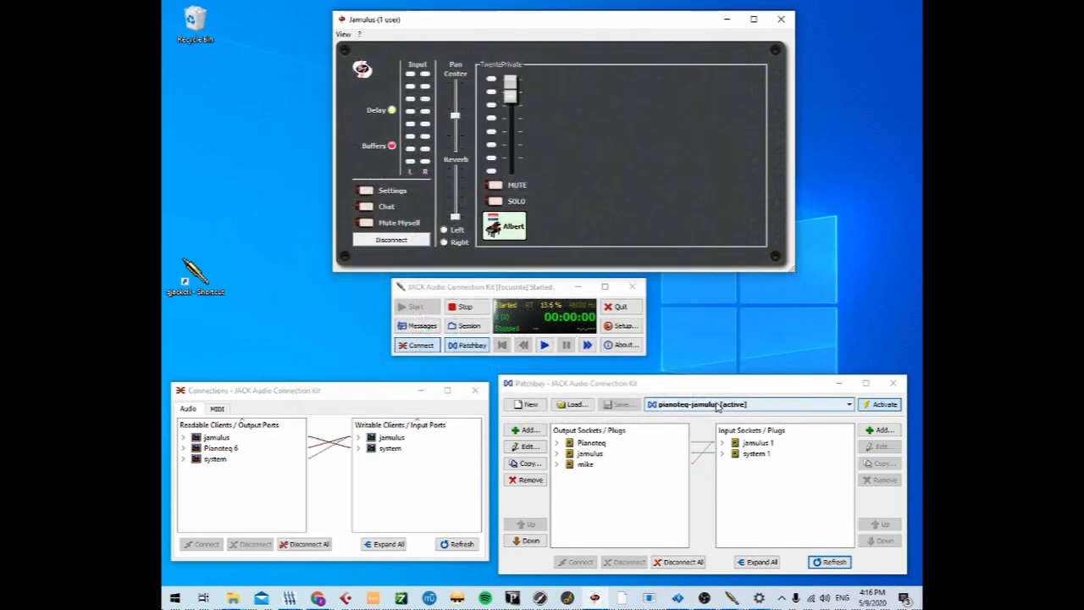